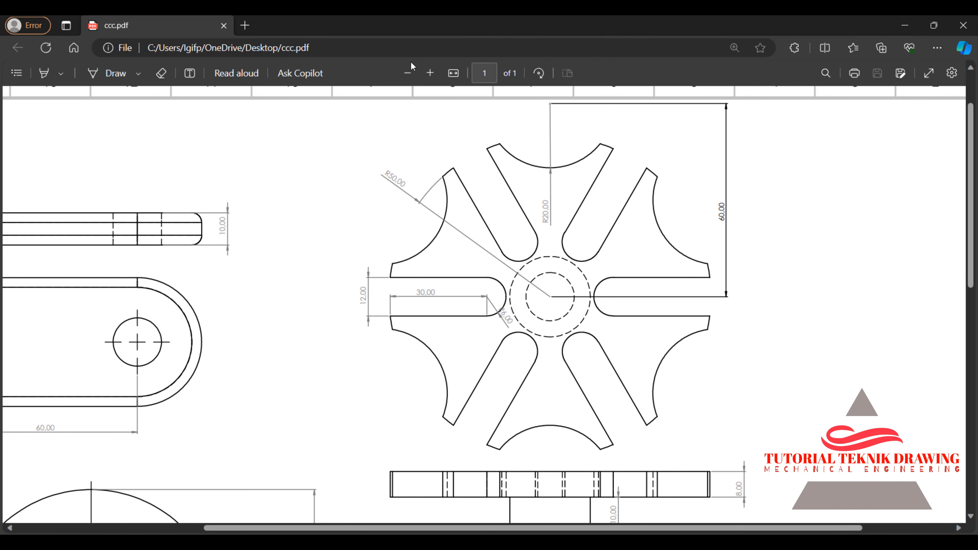
Examine the part views in ccc.pdf, especially the dimensions of the rounded two-hole link plate.
click(407, 73)
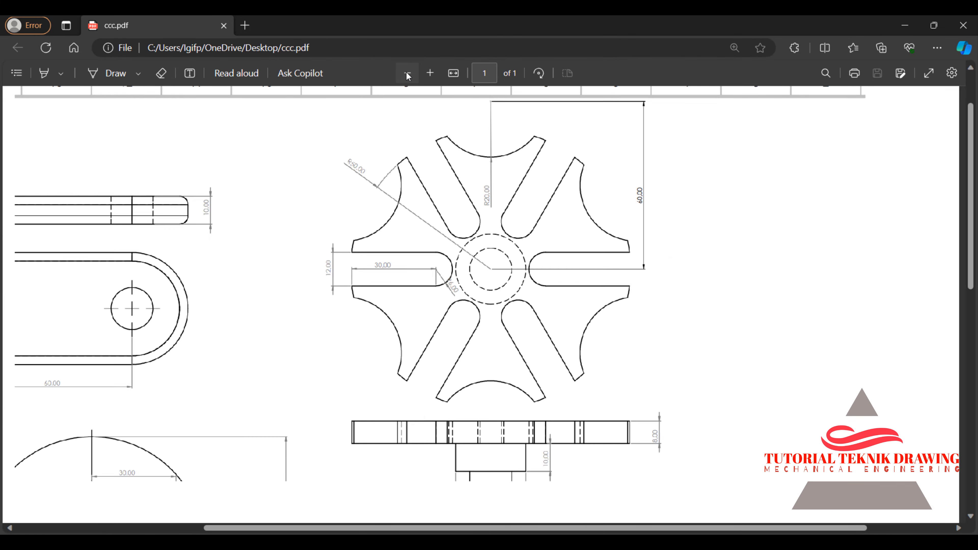
click(407, 72)
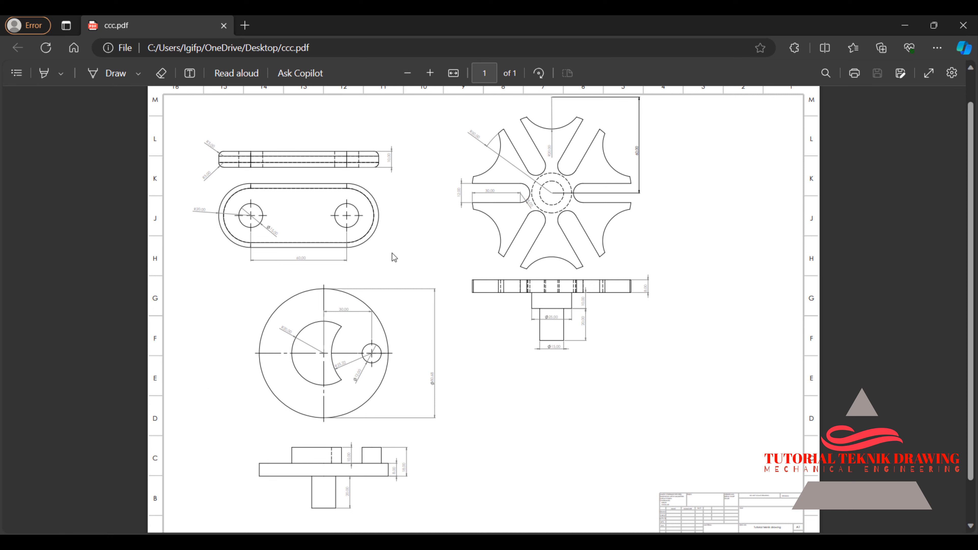
click(453, 73)
click(407, 73)
click(430, 73)
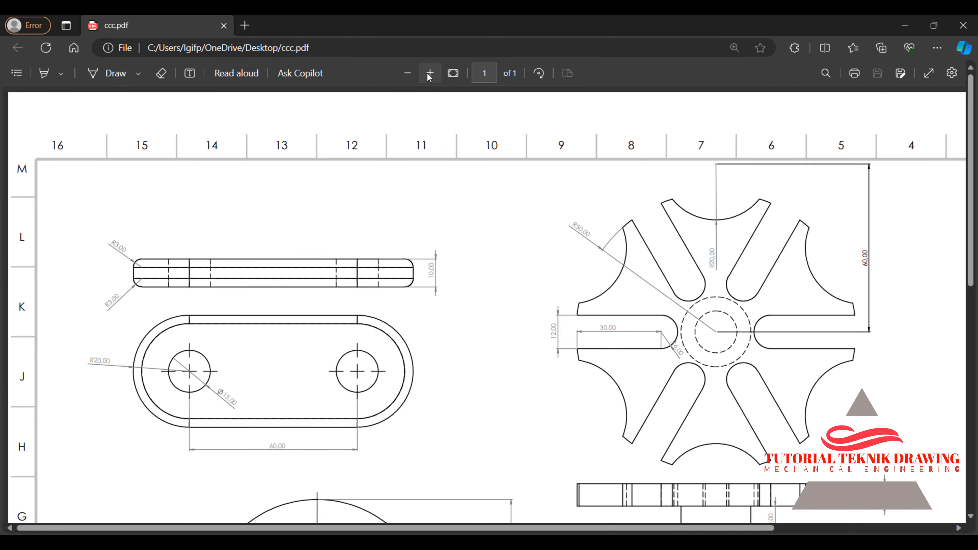
click(430, 73)
scroll(527, 250, down, 3)
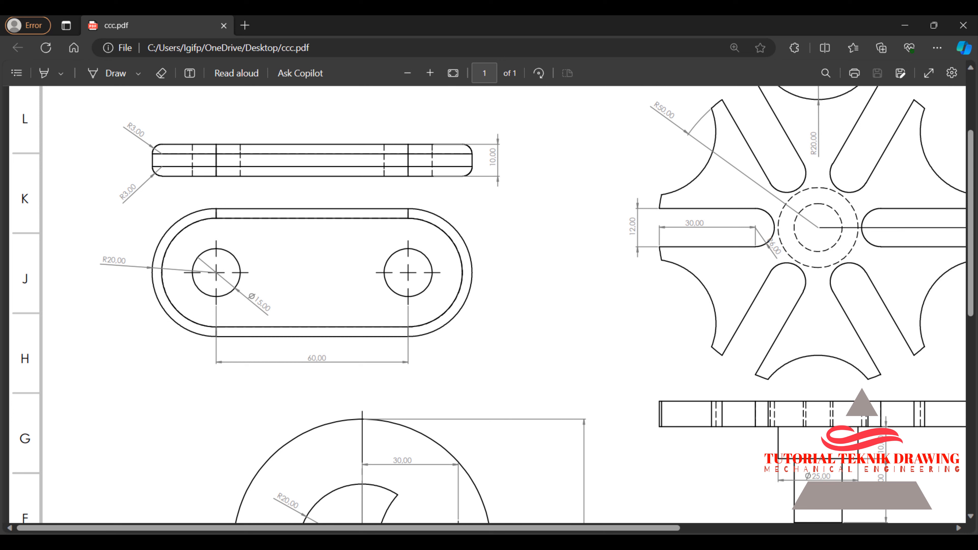
scroll(339, 230, up, 3)
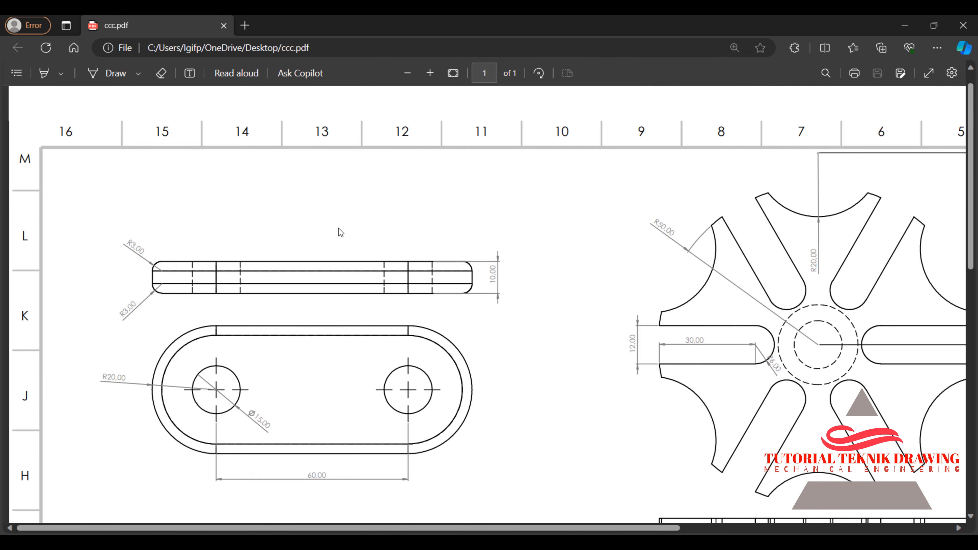
scroll(264, 339, down, 2)
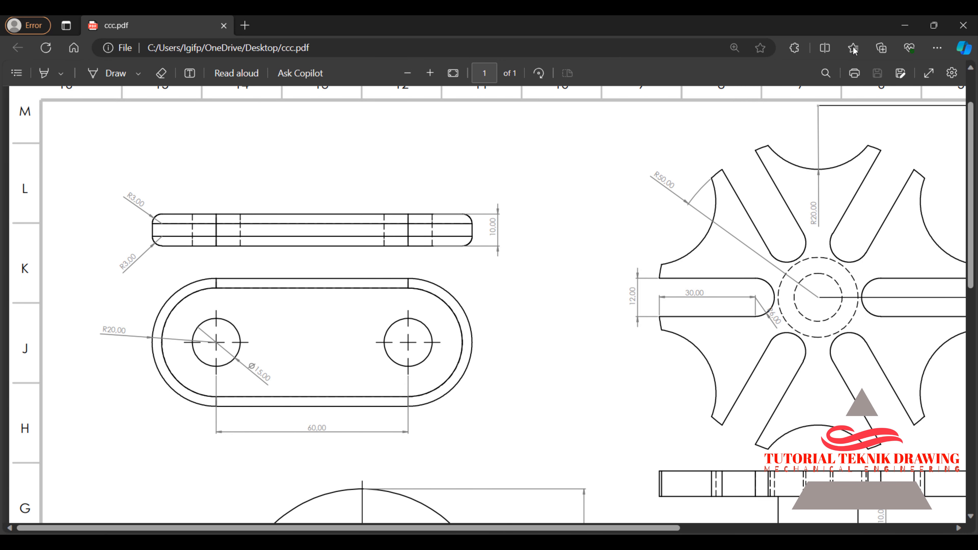
Switch to SOLIDWORKS and create a new part document.
click(903, 24)
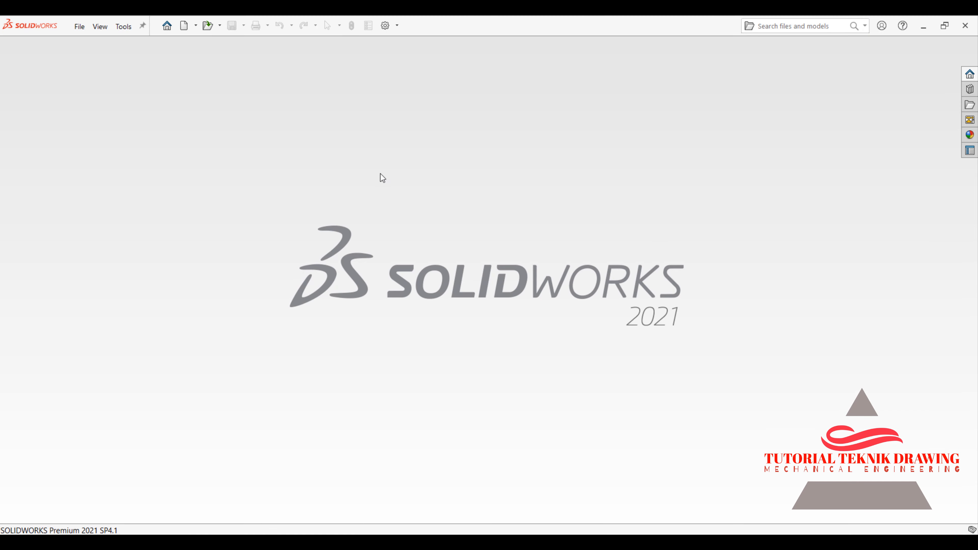
click(77, 33)
click(89, 43)
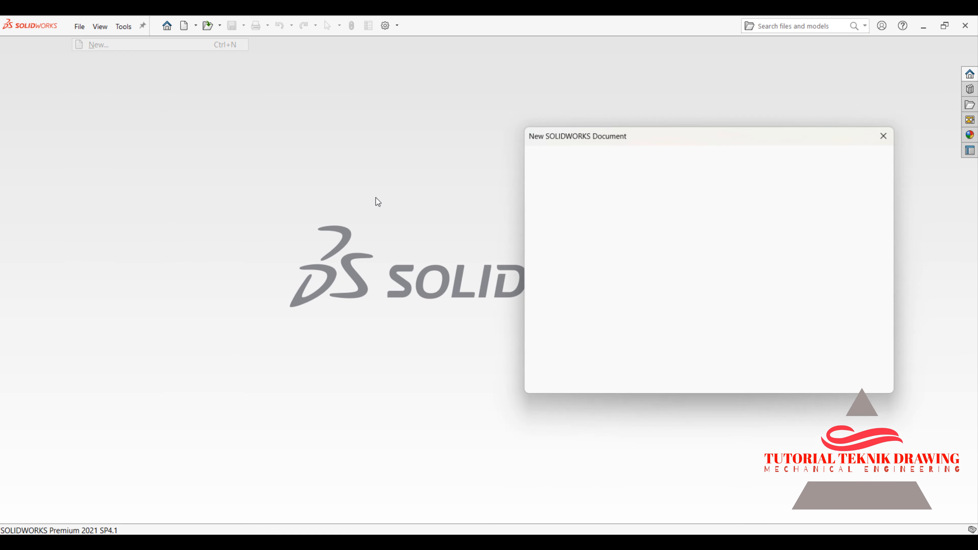
click(749, 377)
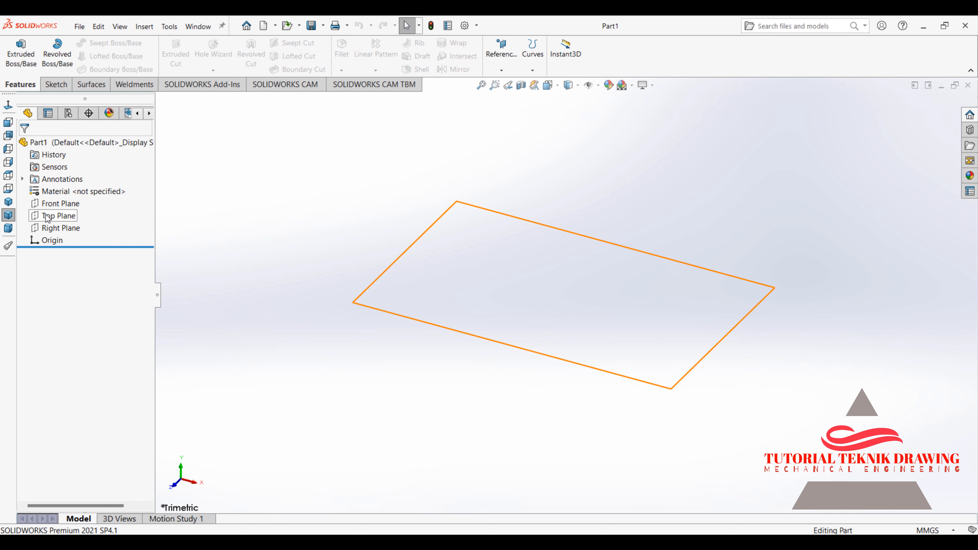
Sketch two concentric circles on the Top Plane, level with the origin on its negative X side, with radii of about 16.7 mm and 5.8 mm.
click(47, 215)
click(101, 199)
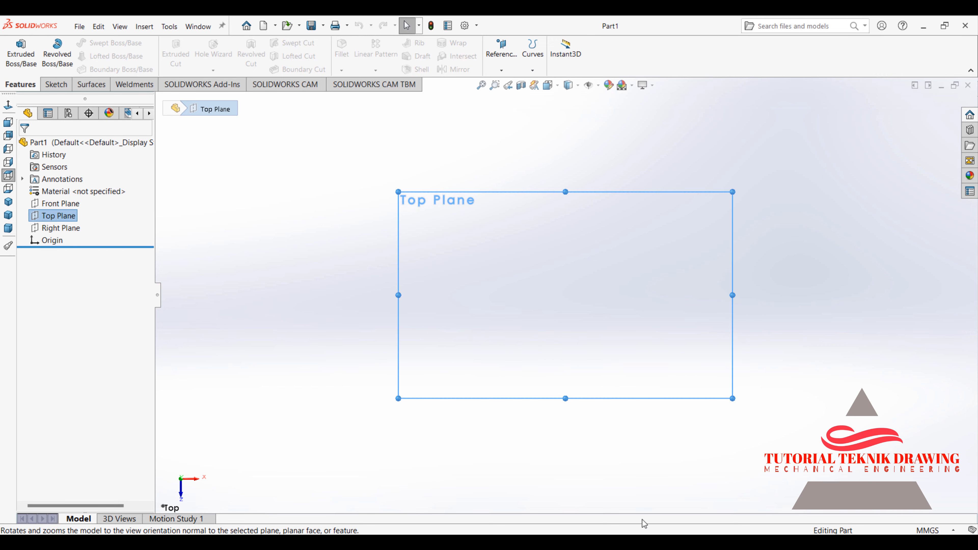
mouse_move(602, 543)
click(538, 497)
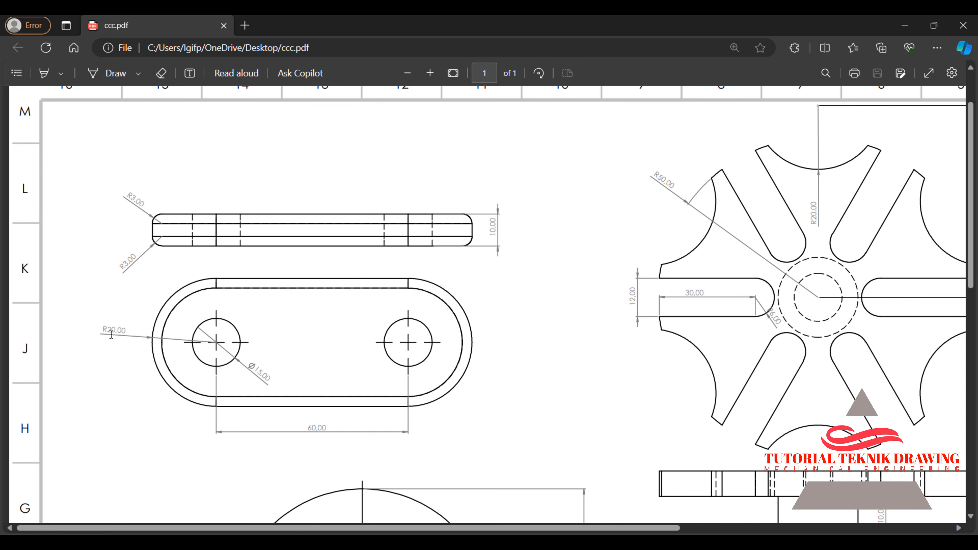
click(907, 26)
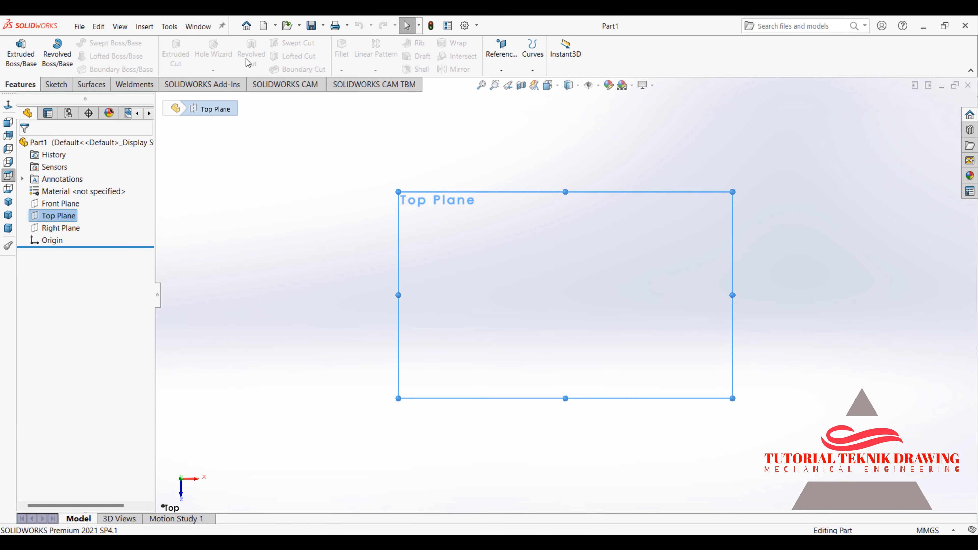
click(55, 84)
click(116, 42)
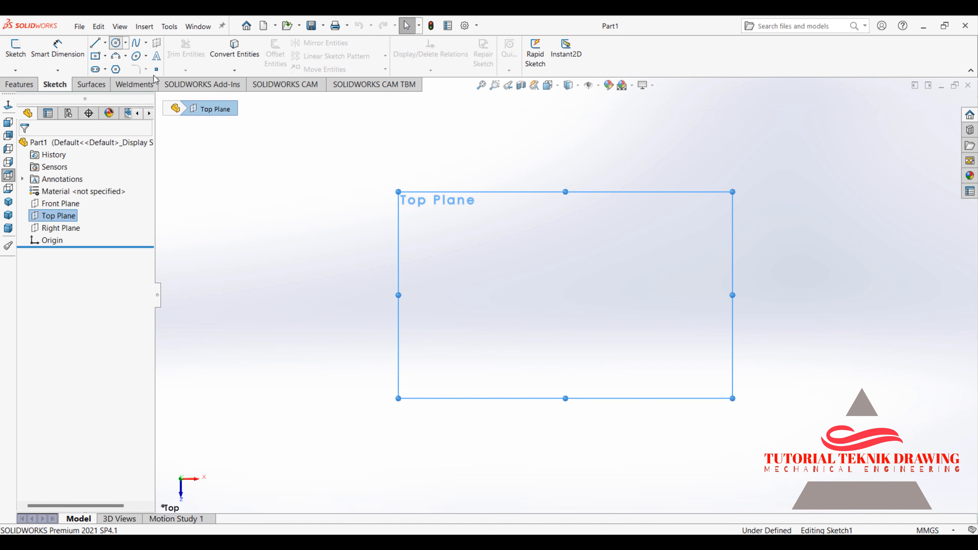
click(455, 295)
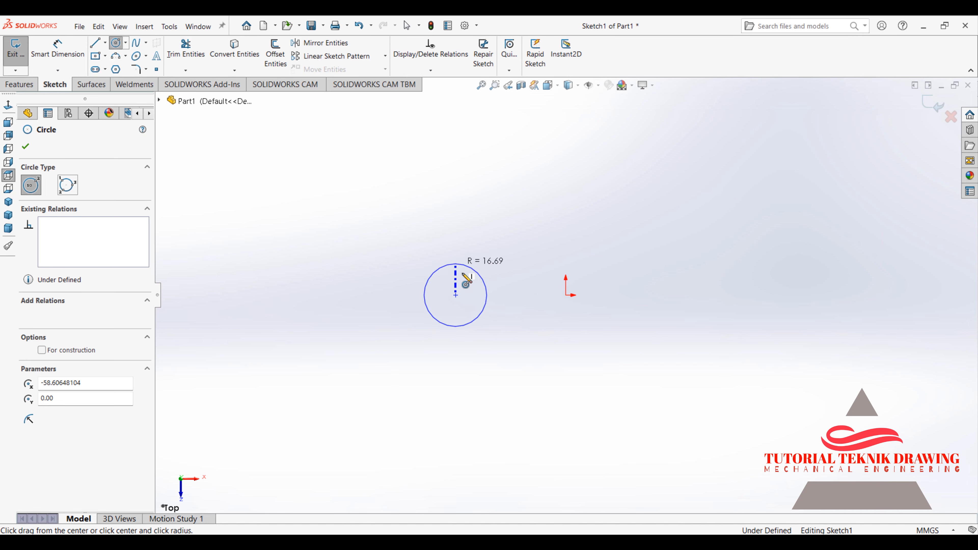
click(464, 263)
click(456, 295)
click(455, 284)
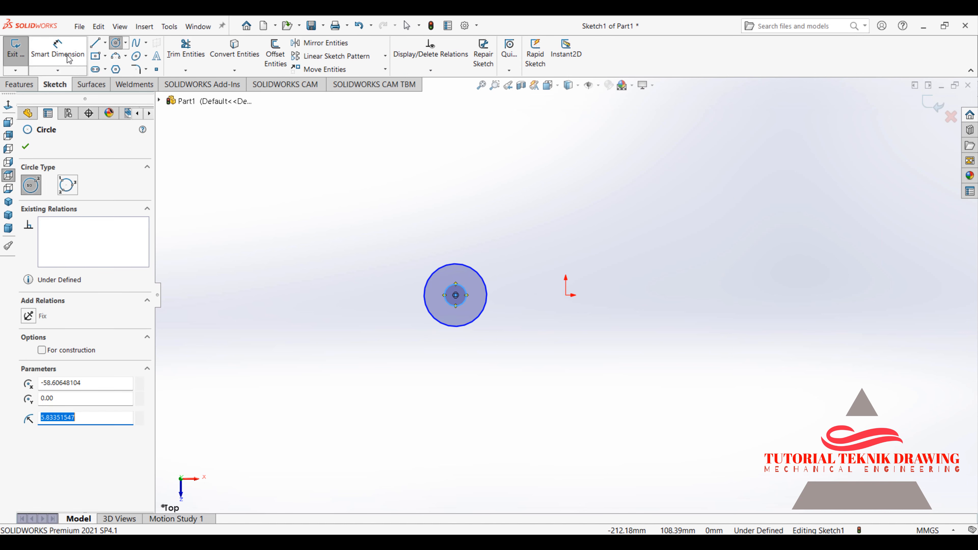
Dimension the outer circle's diameter as 40 mm.
click(79, 56)
click(486, 295)
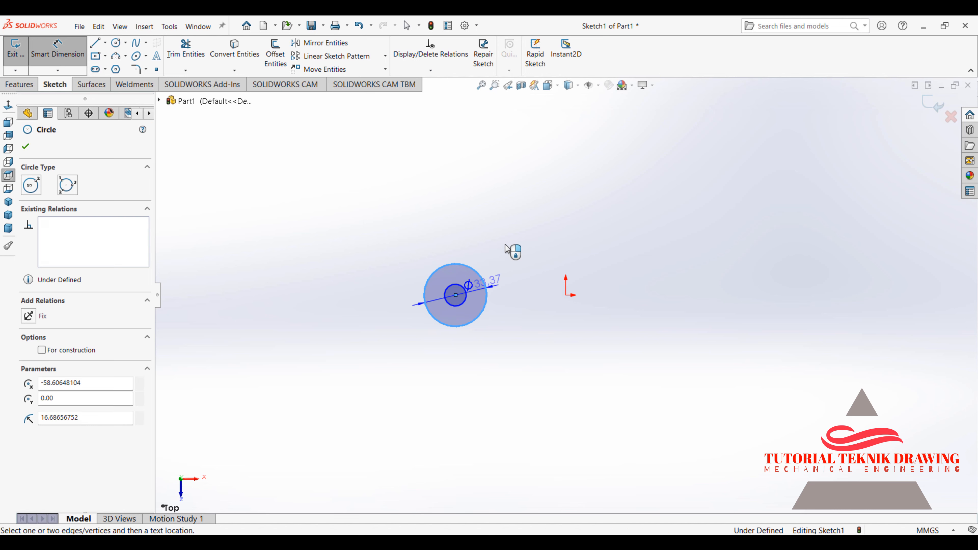
click(512, 237)
text(40)
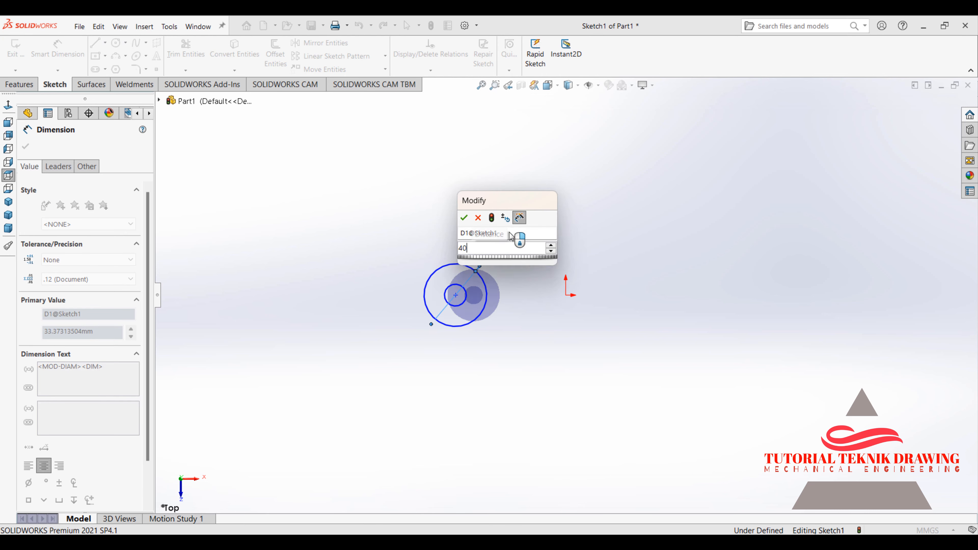
key(Return)
Dimension the inner circle's diameter.
click(467, 305)
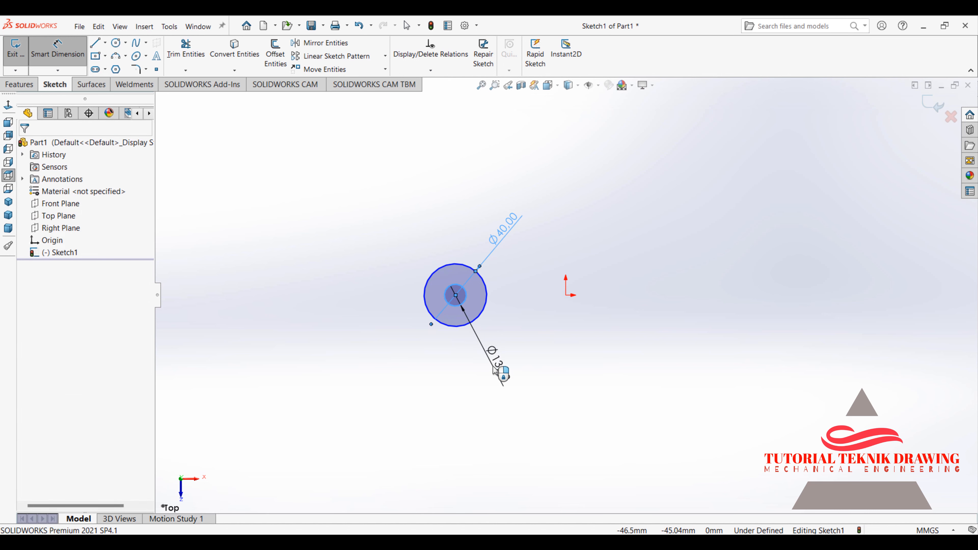
click(497, 367)
text(0)
click(449, 350)
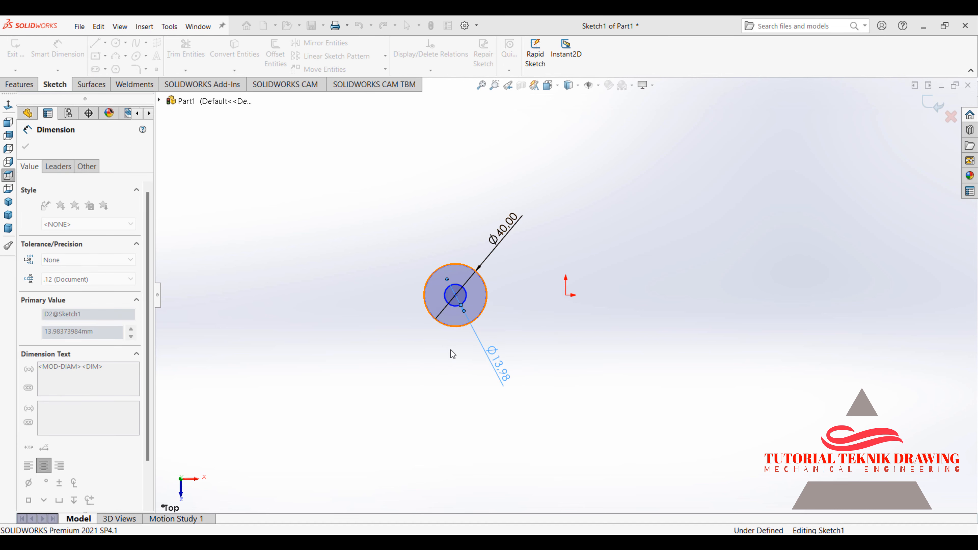
click(25, 147)
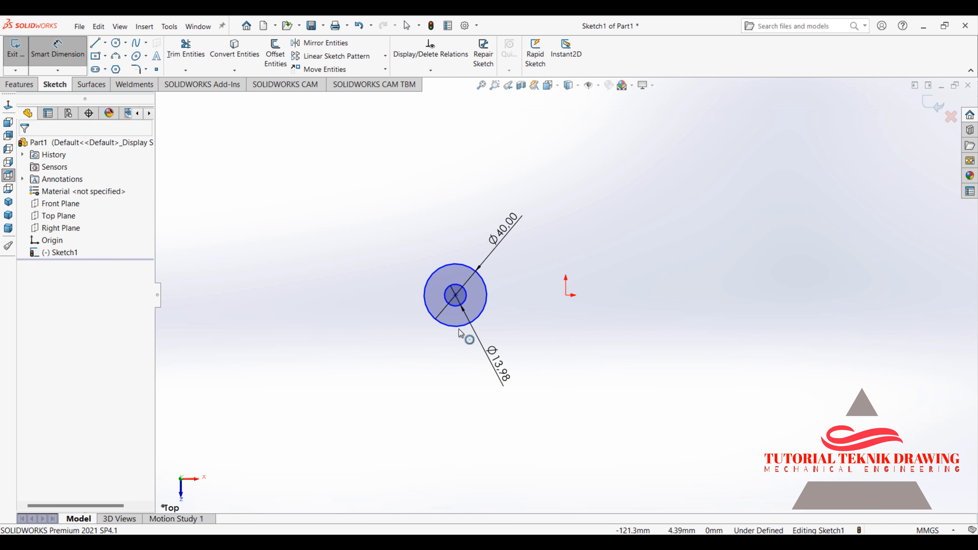
Add a Horizontal relation between the circles' centre and the origin.
click(455, 295)
ctrl+click(565, 295)
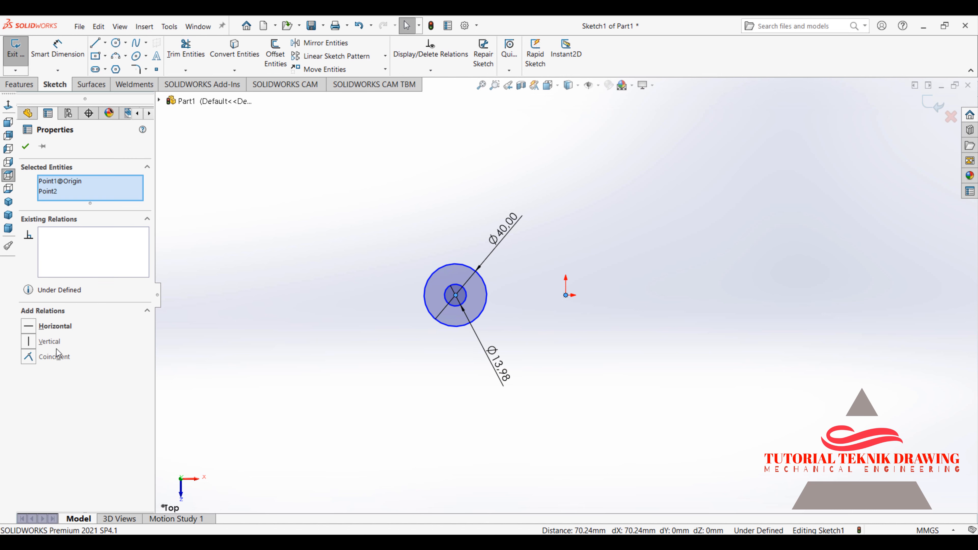
click(30, 327)
click(27, 145)
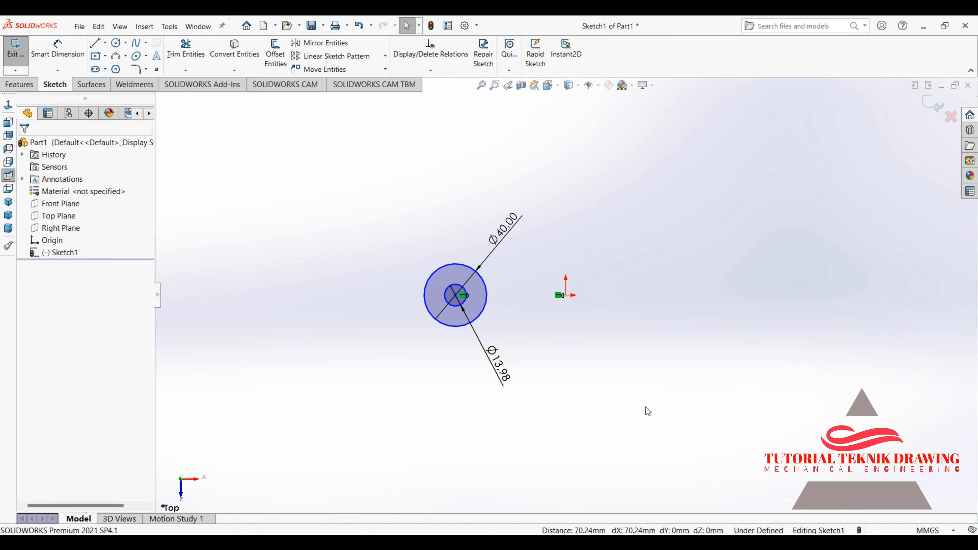
Check the hole spacing in ccc.pdf and dimension the distance from the circles' centre to the origin as 30 mm.
key(alt+Tab)
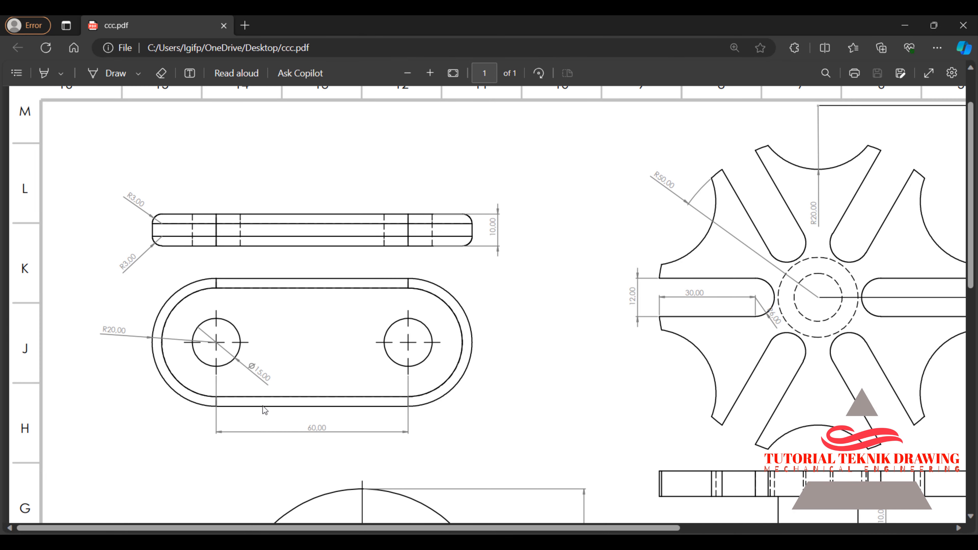
click(905, 25)
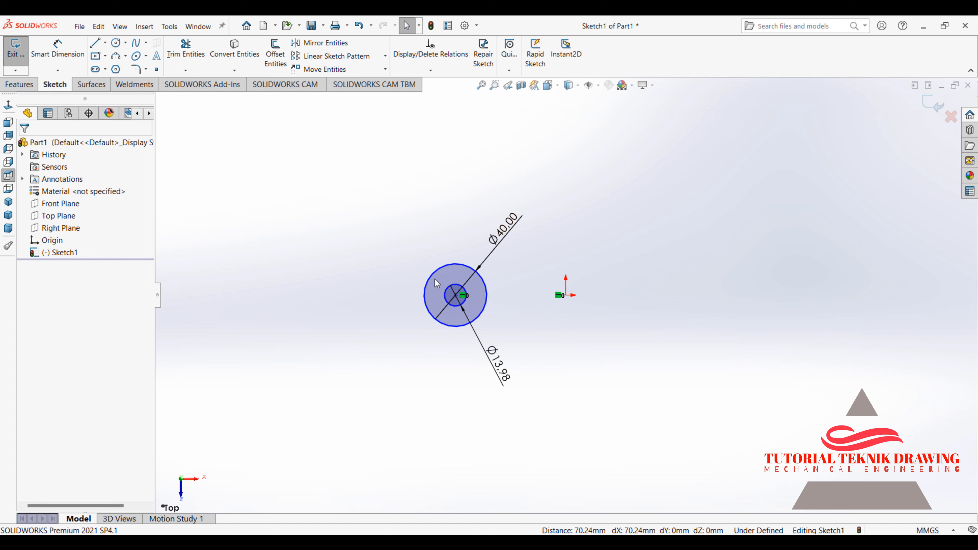
click(95, 43)
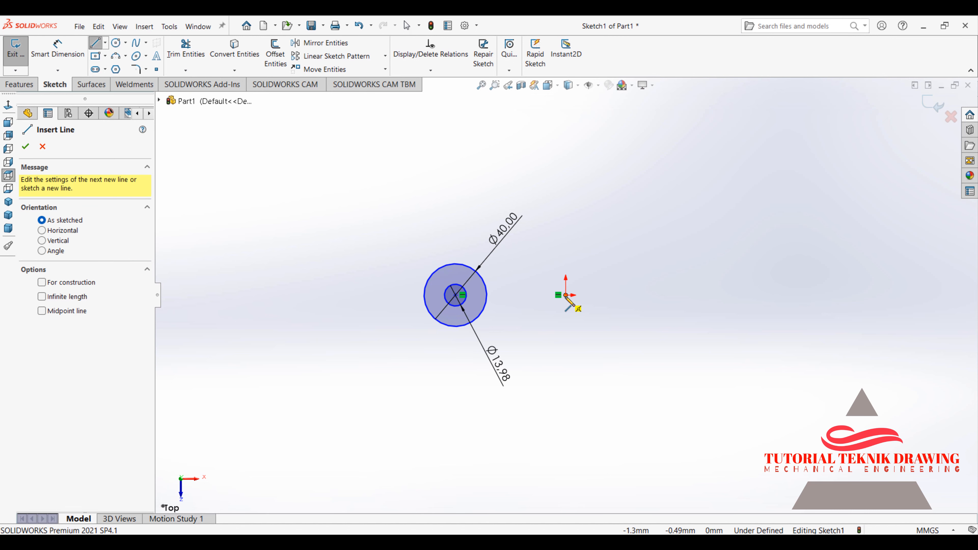
click(54, 51)
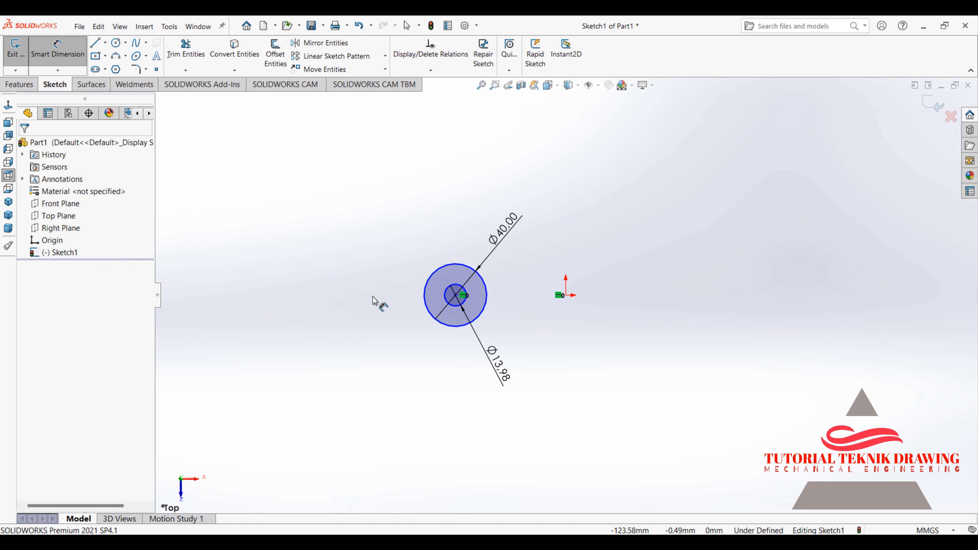
click(456, 296)
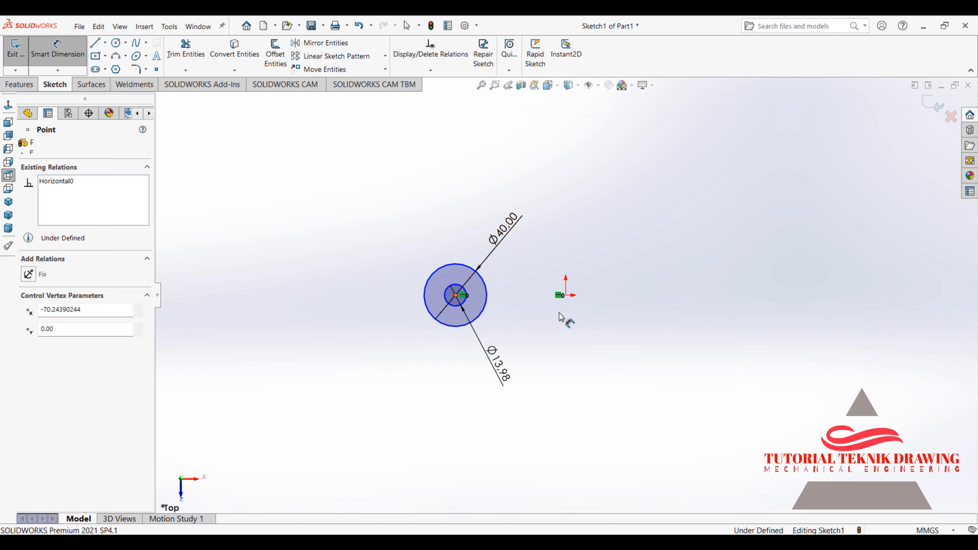
click(565, 295)
click(528, 413)
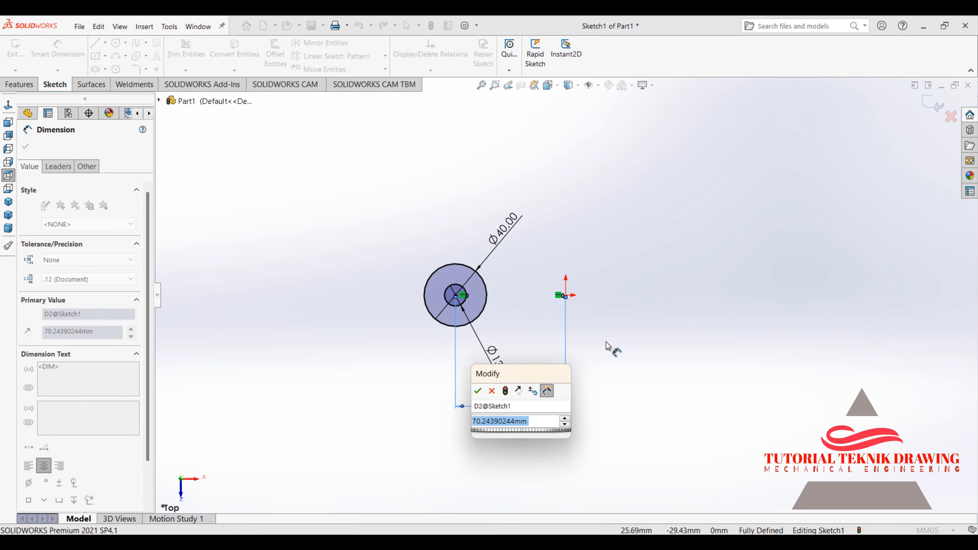
text(80)
click(478, 392)
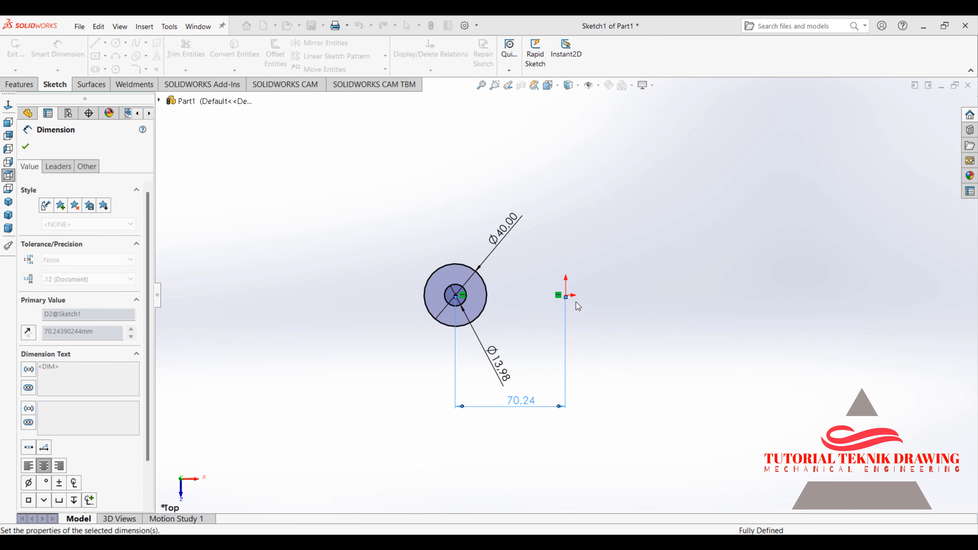
scroll(578, 306, down, 4)
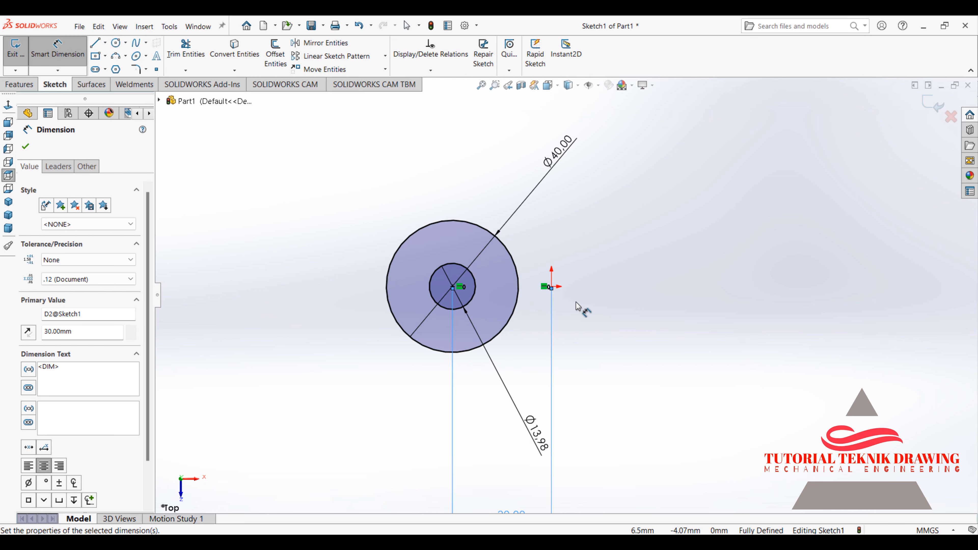
click(25, 147)
Draw a vertical line about 21 mm long upward from the origin and make it construction geometry.
click(96, 42)
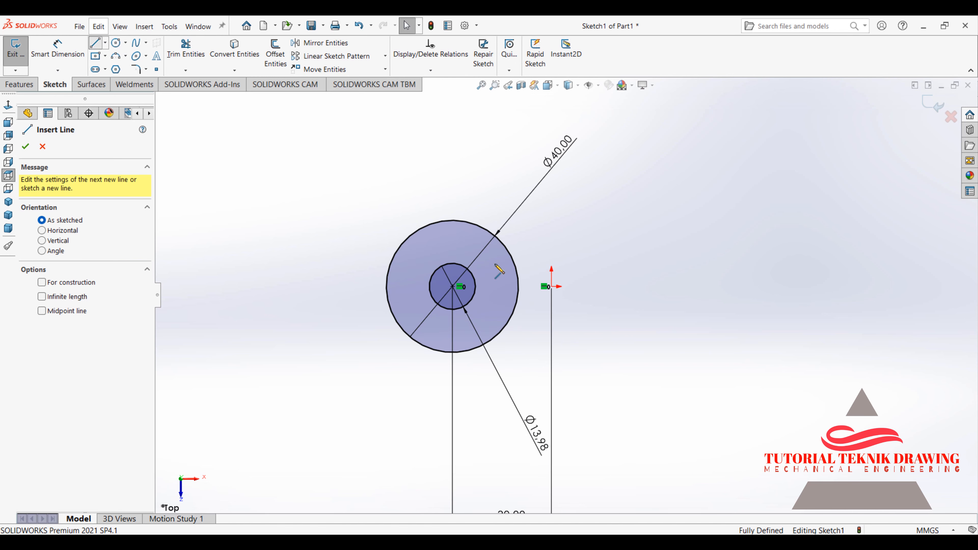
click(552, 287)
click(552, 217)
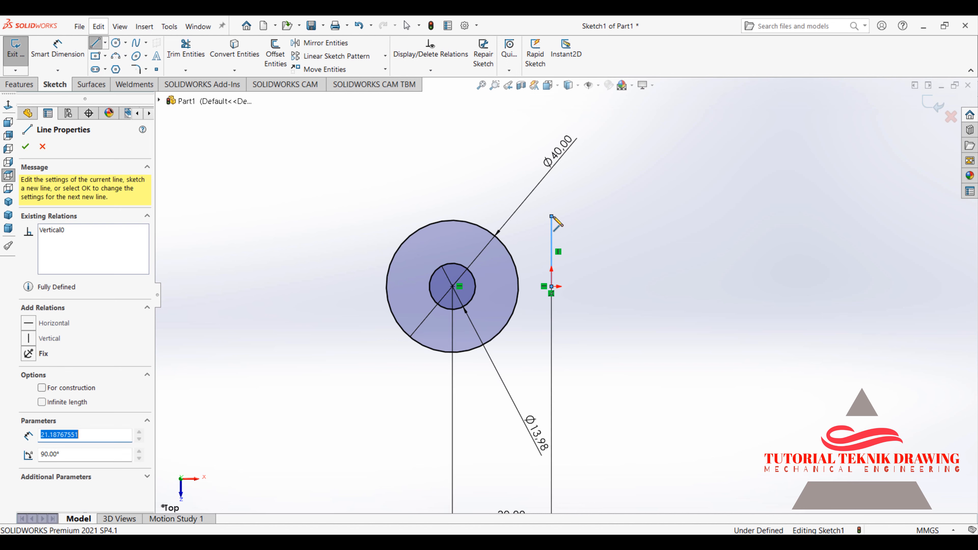
right_click(553, 216)
click(575, 224)
click(553, 251)
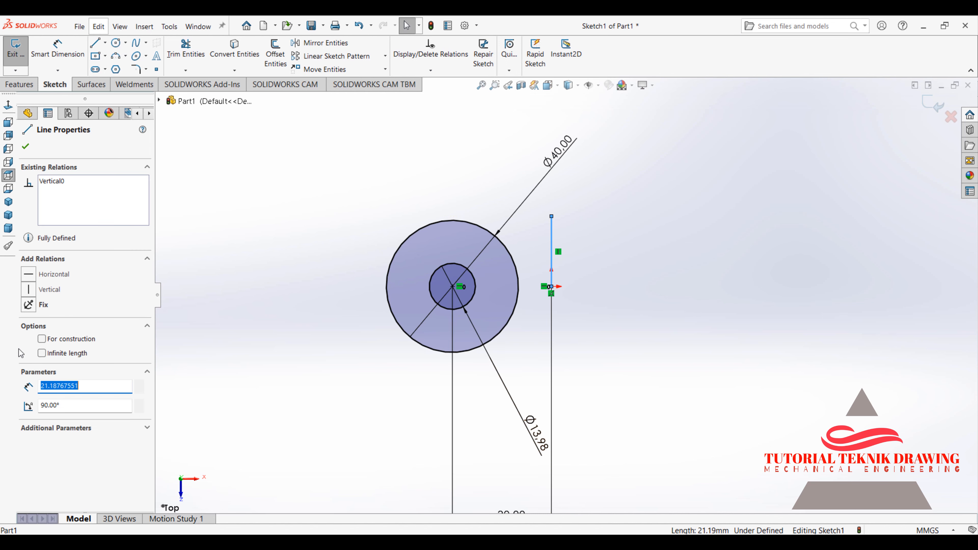
click(42, 339)
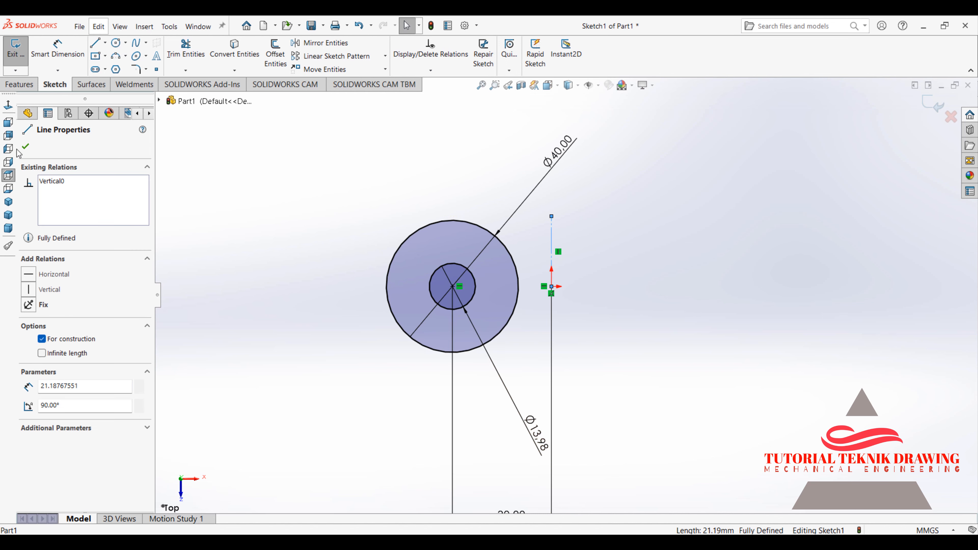
click(26, 147)
Mirror both concentric circles about the vertical construction line.
drag(226, 146, 671, 437)
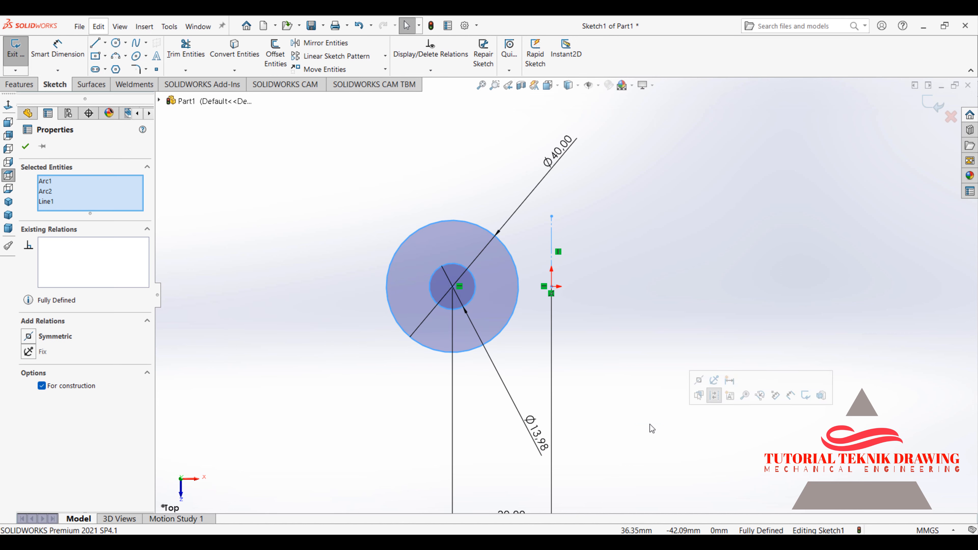
click(325, 43)
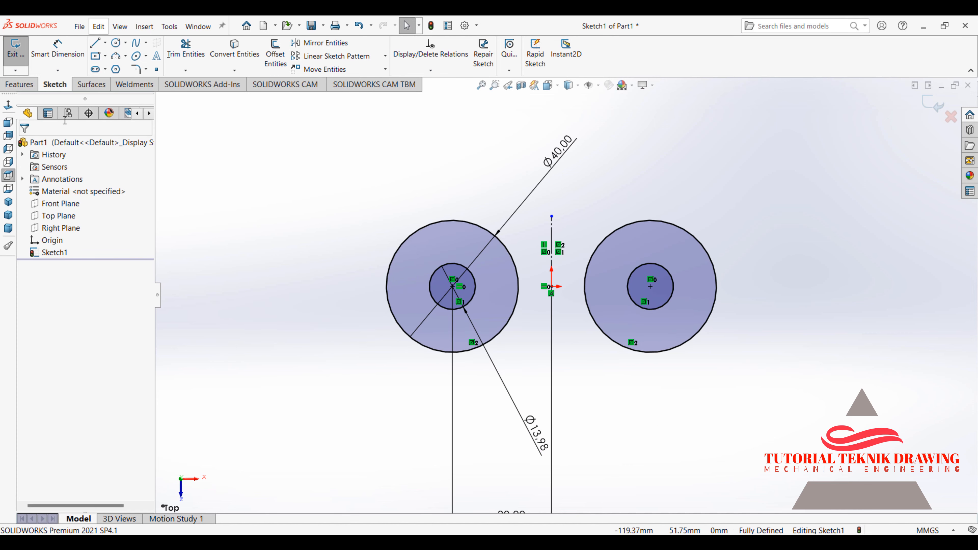
Join the two large circles with horizontal lines between their lowest points and between their highest points.
click(96, 43)
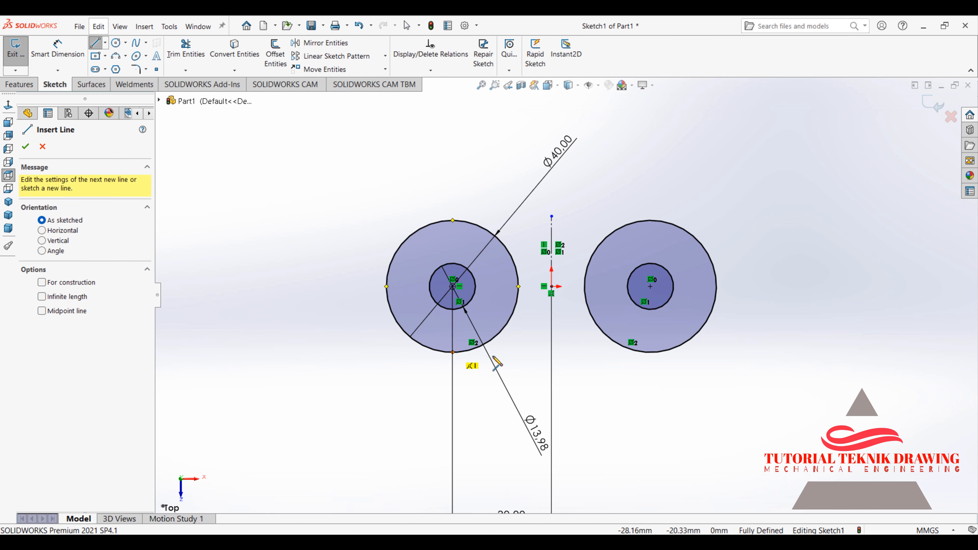
click(453, 352)
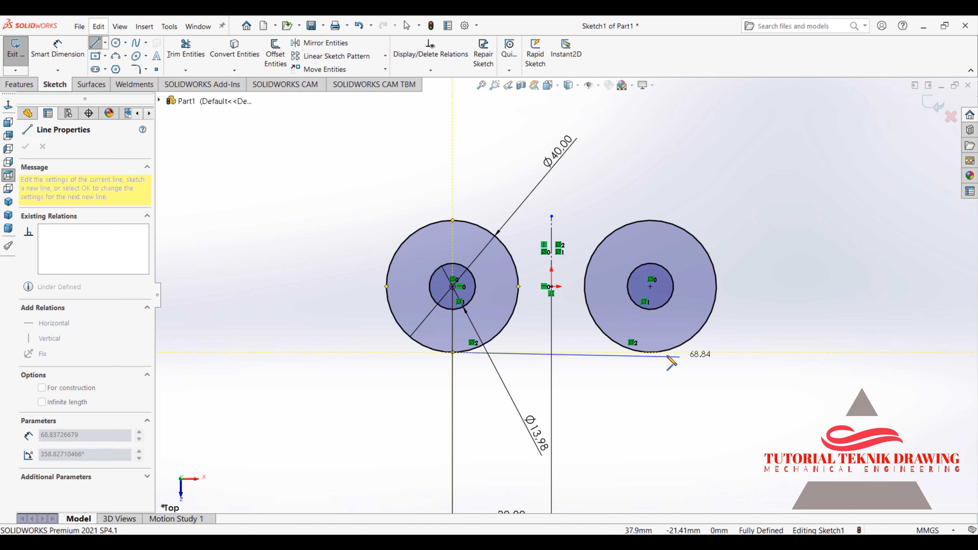
click(651, 352)
right_click(650, 351)
click(678, 362)
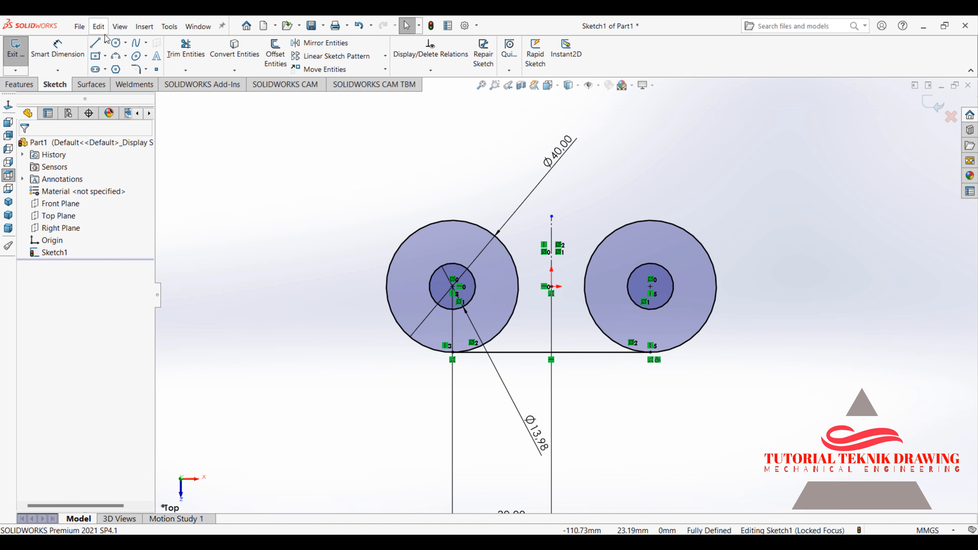
key(l)
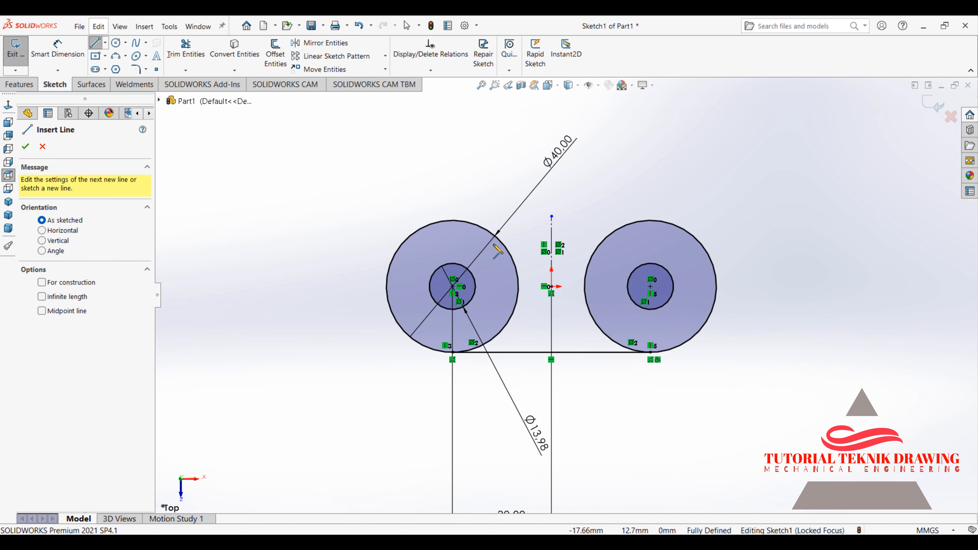
click(453, 220)
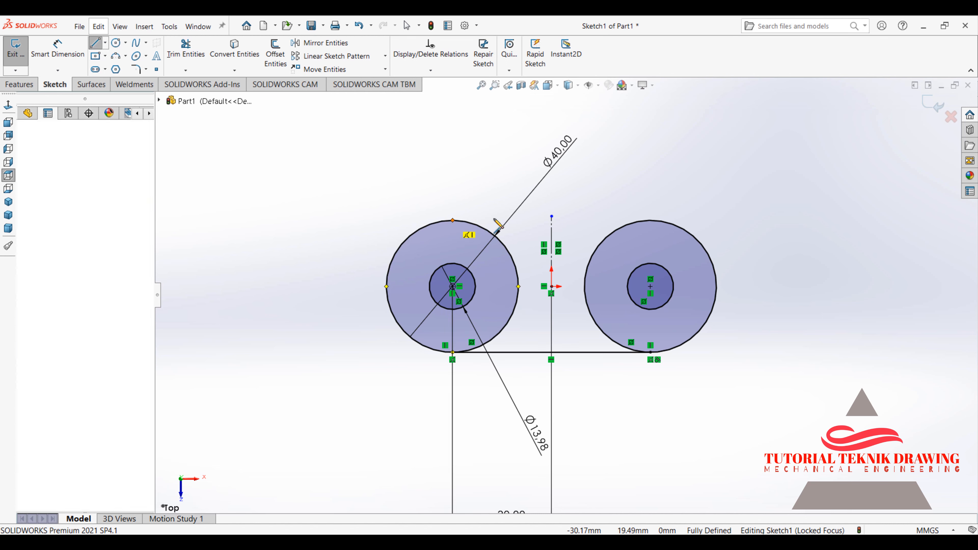
click(650, 220)
right_click(651, 221)
click(680, 228)
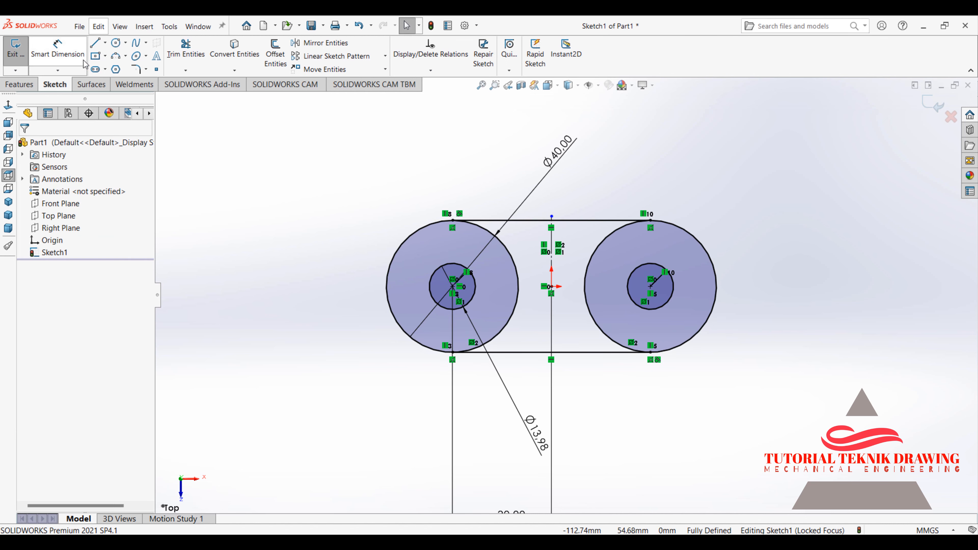
Trim away the inward-facing arcs of both large circles to leave a slot-shaped outline.
click(187, 47)
click(506, 275)
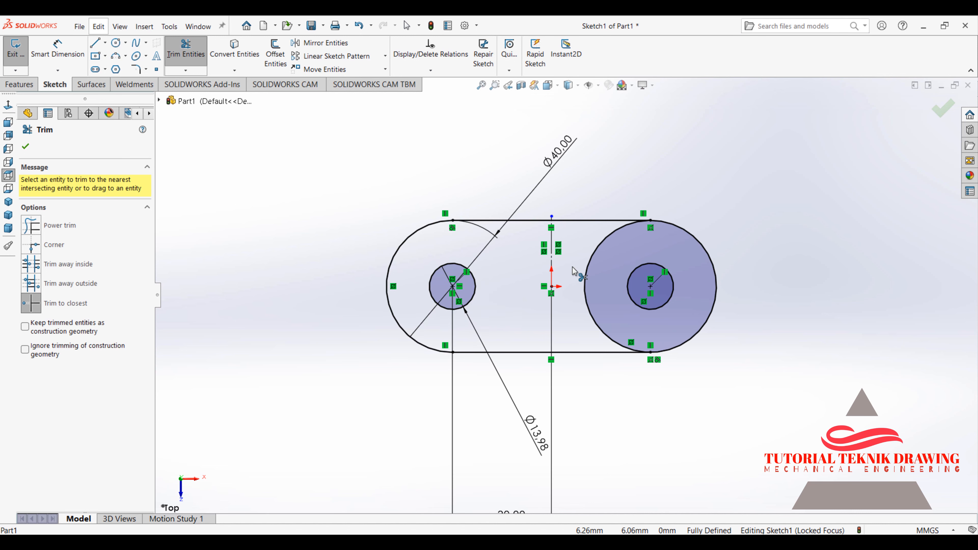
click(592, 263)
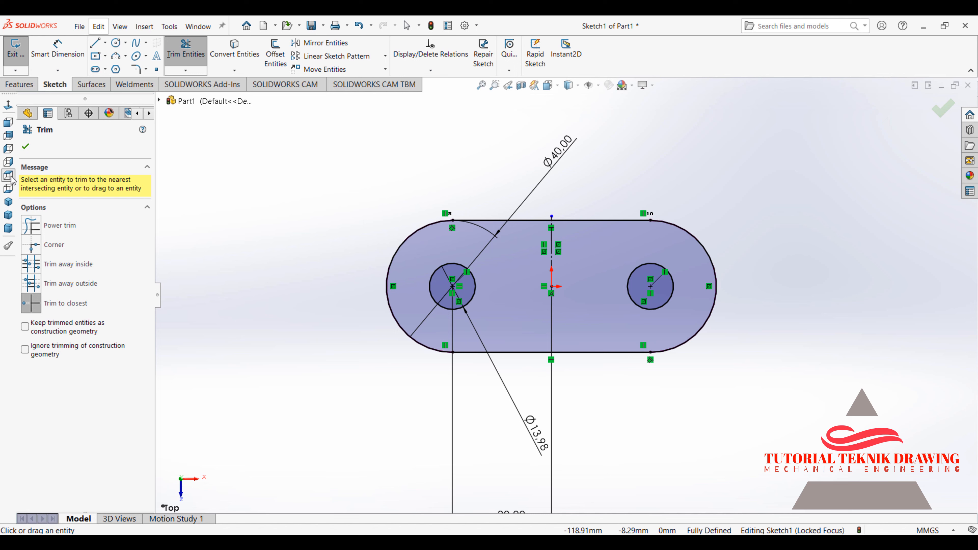
click(26, 147)
Check the hole diameter in ccc.pdf and set the inner circle's diameter to 15 mm.
double_click(535, 431)
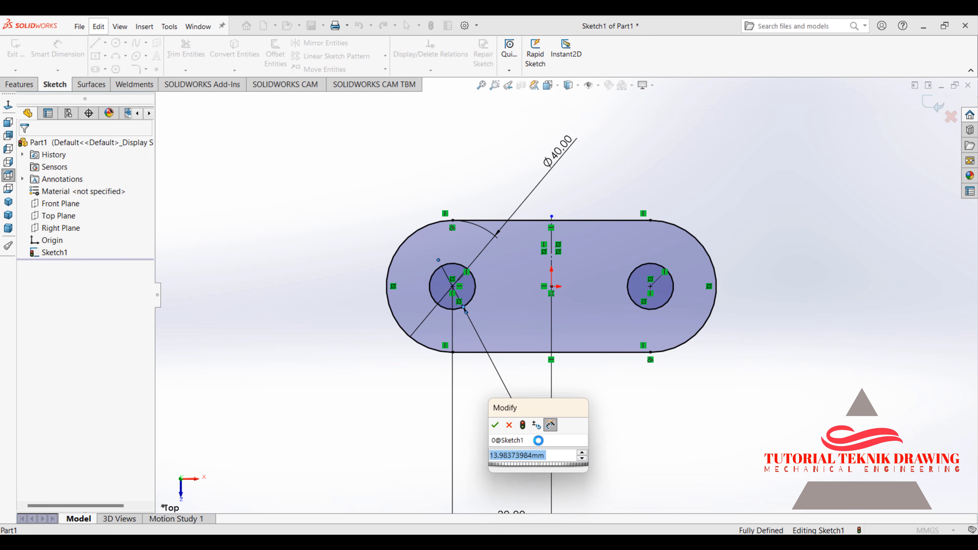
click(496, 425)
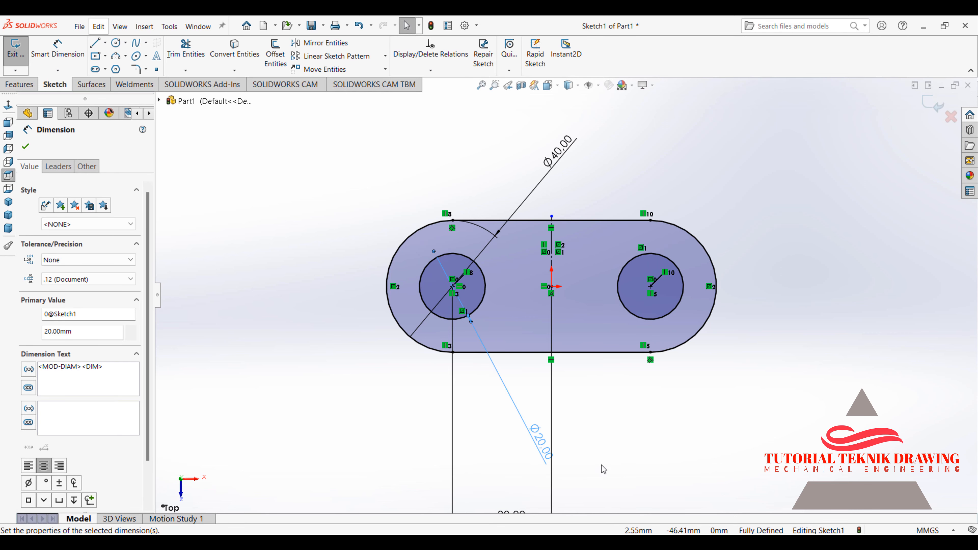
click(589, 482)
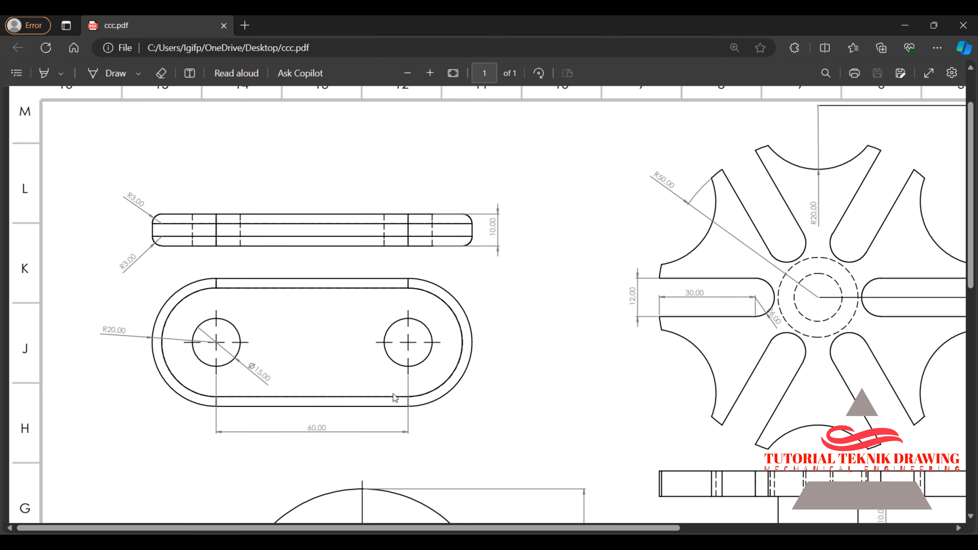
click(905, 25)
double_click(534, 438)
text(12)
click(489, 425)
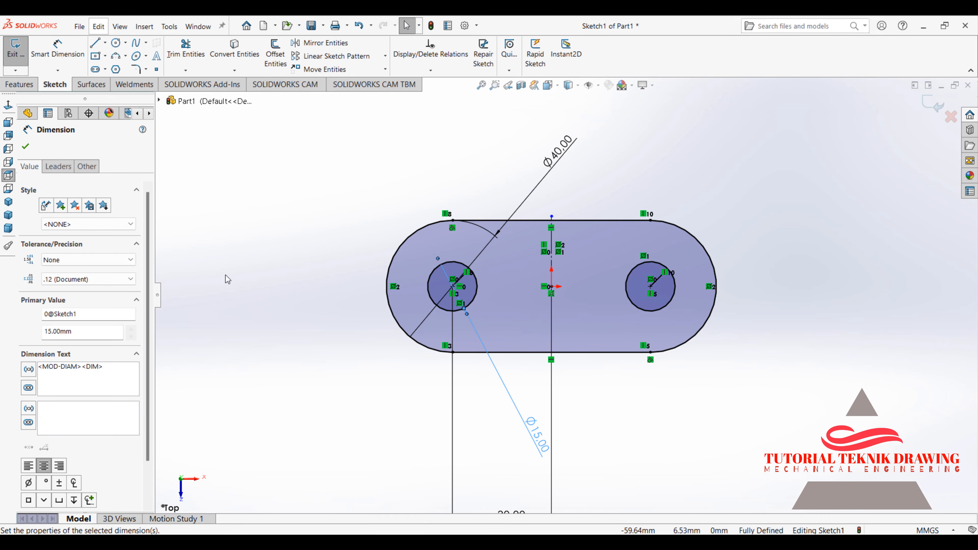
click(26, 147)
Extrude the link plate sketch 10 mm with the Mid Plane end condition, checking the drawing in ccc.pdf.
click(23, 85)
click(21, 54)
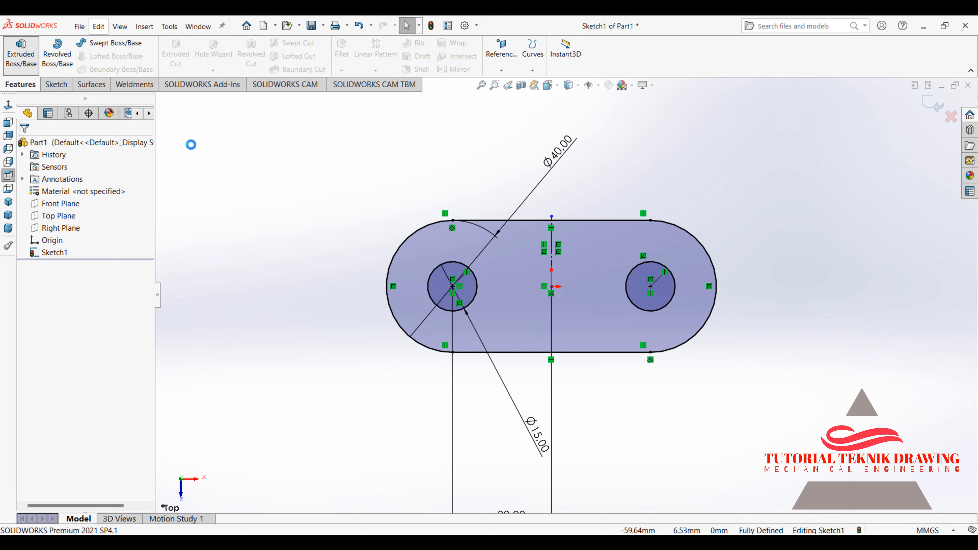
click(93, 217)
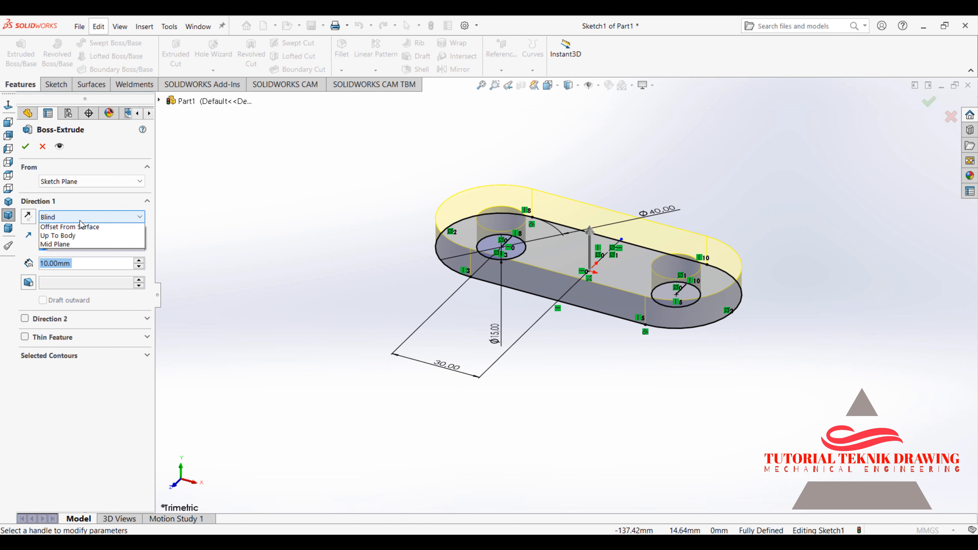
click(74, 269)
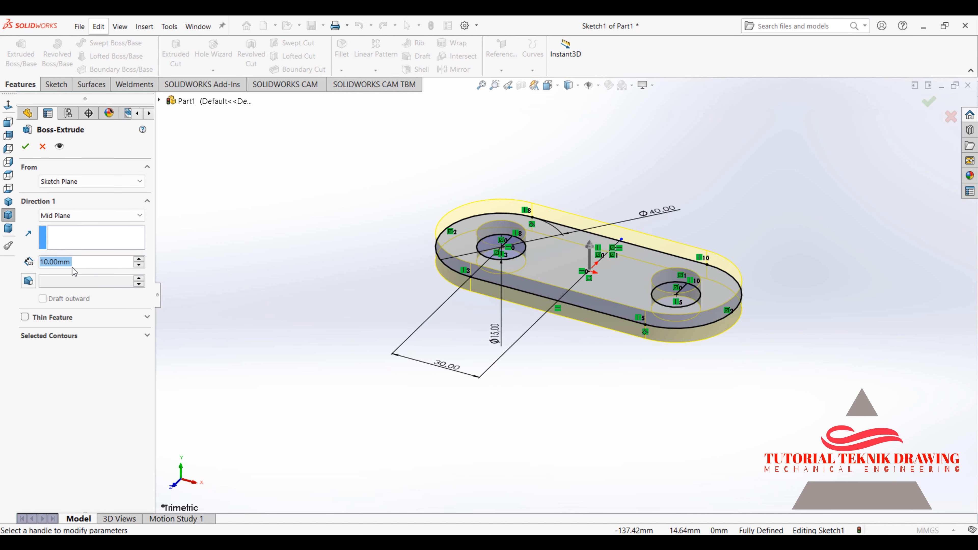
click(86, 266)
click(551, 447)
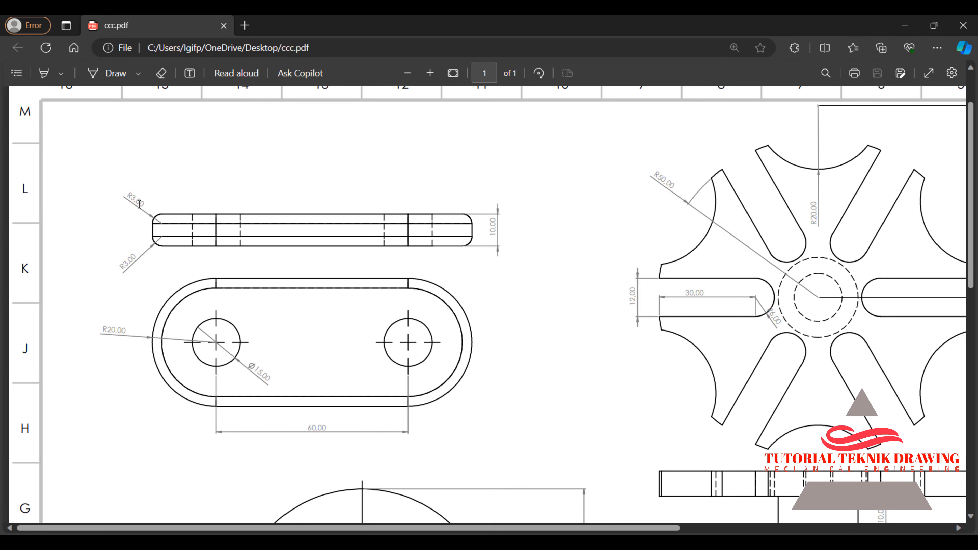
click(905, 25)
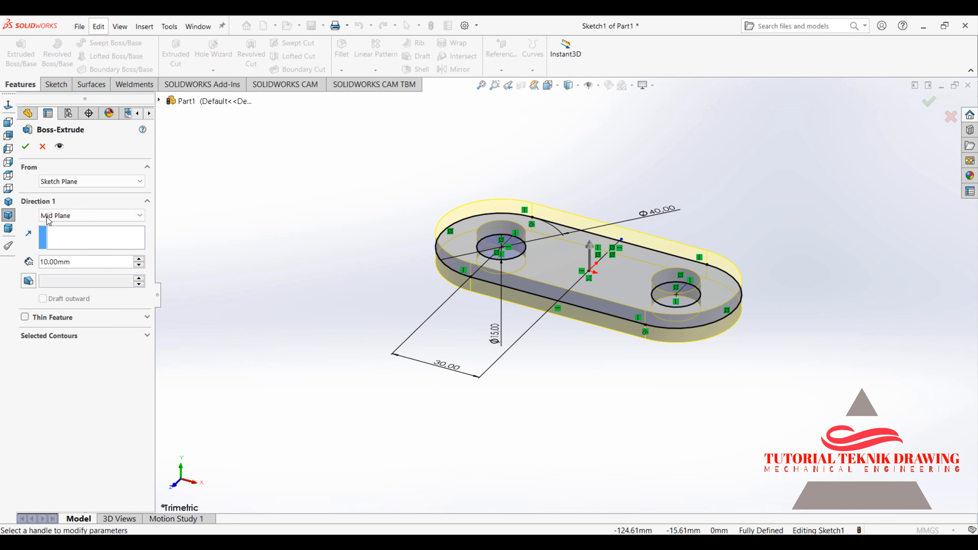
click(25, 146)
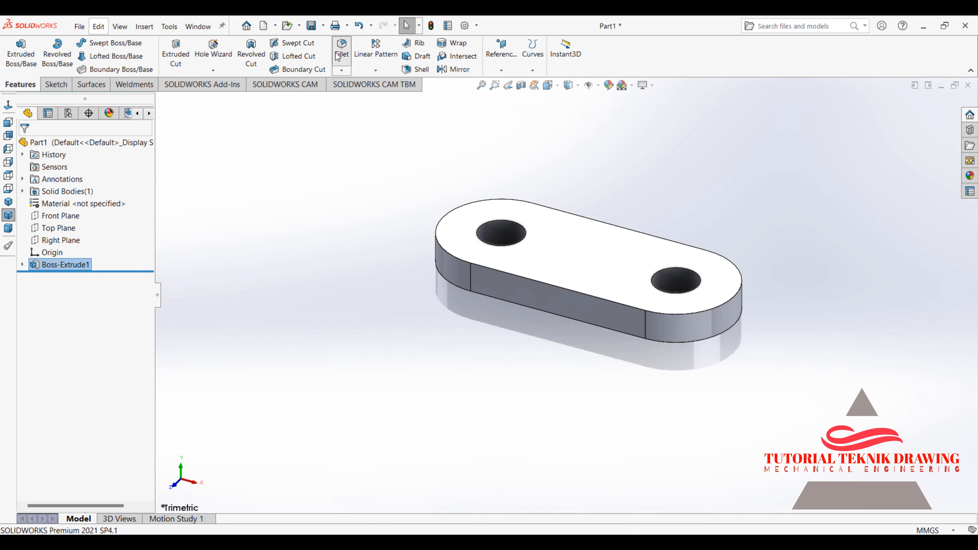
Fillet all outer edges of the plate's upper and lower faces with a 3 mm radius.
text(3)
key(Return)
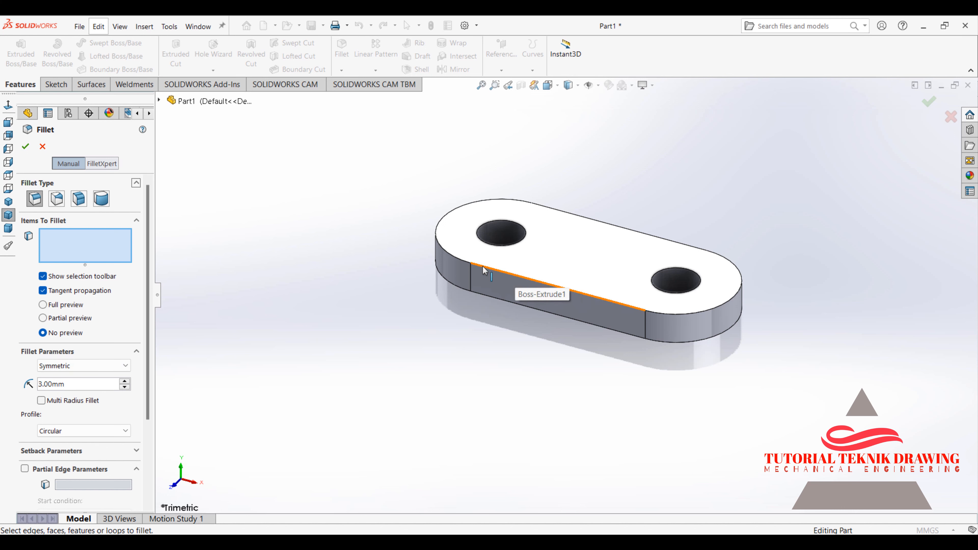
click(455, 257)
click(453, 260)
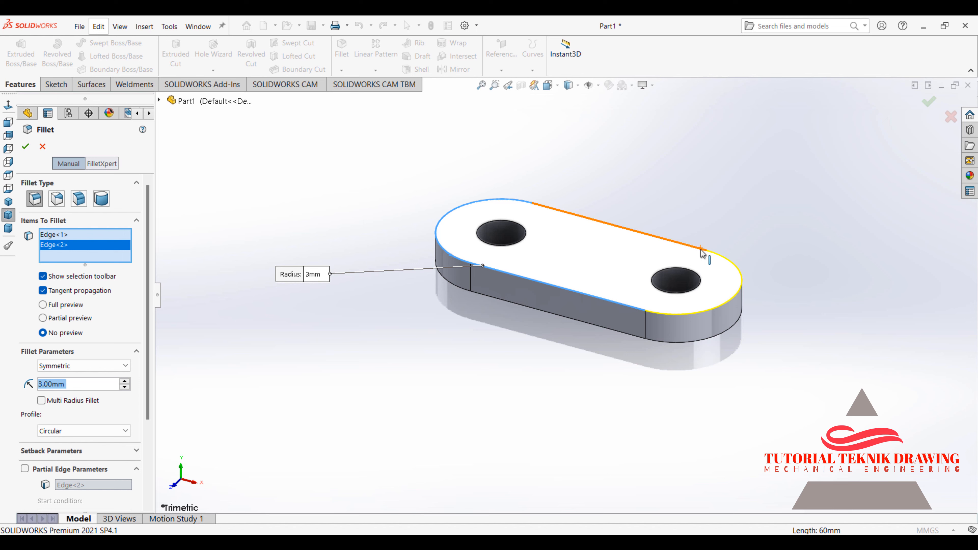
click(731, 274)
click(622, 327)
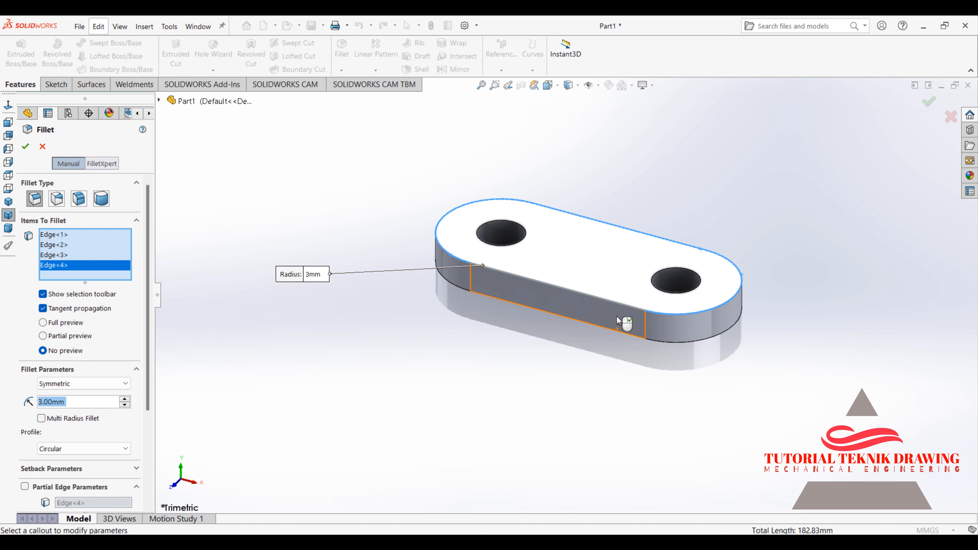
middle_drag(622, 327, 622, 262)
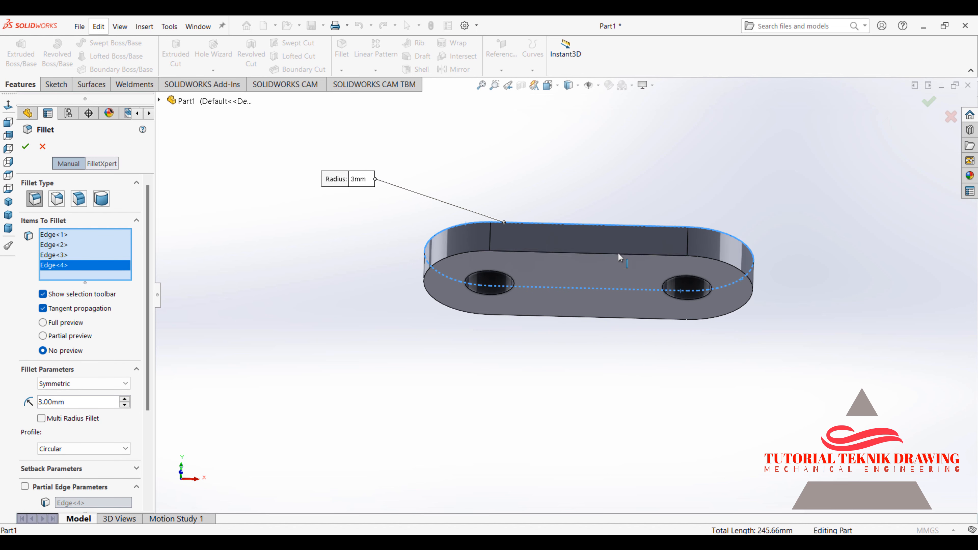
click(455, 261)
click(454, 257)
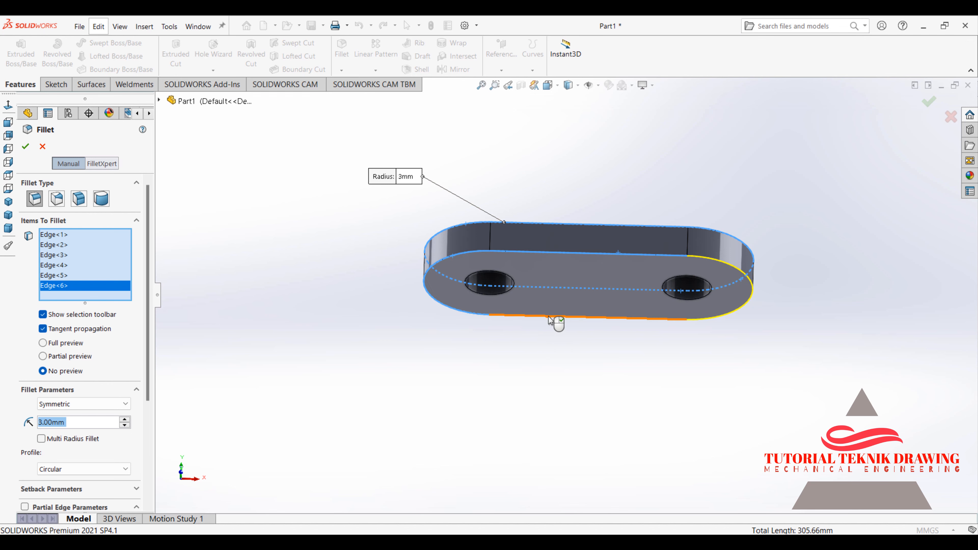
click(549, 316)
click(754, 297)
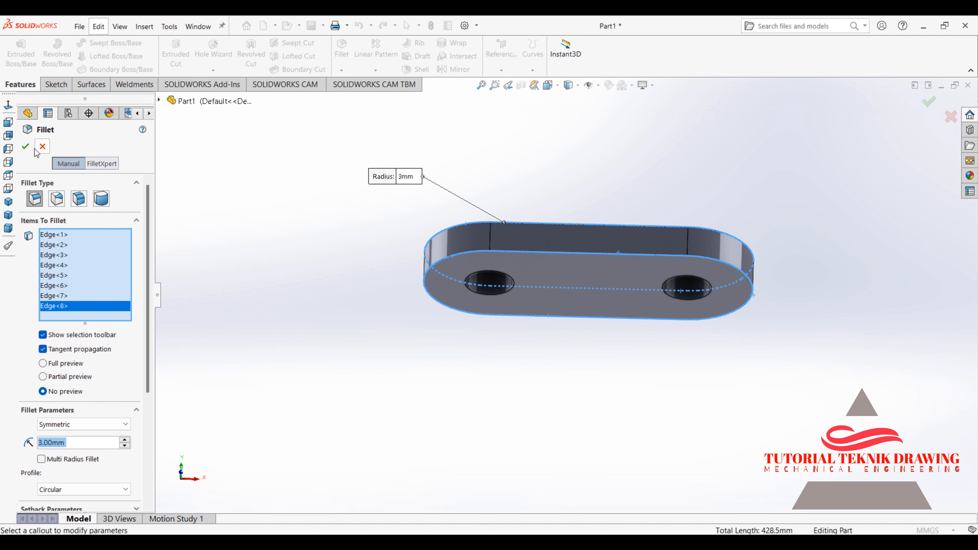
click(25, 147)
Browse the metal appearances and apply polished copper to the selected fillet.
key(ctrl+7)
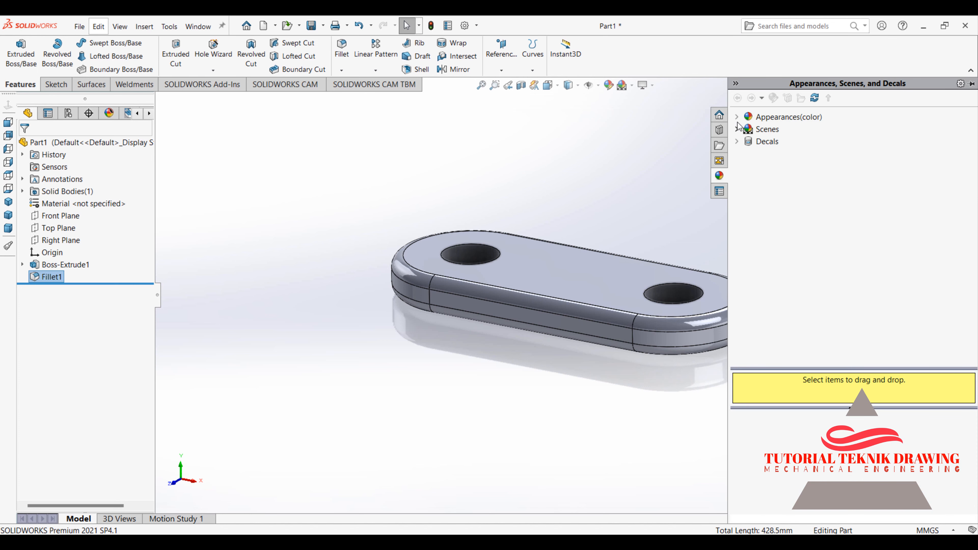
click(737, 117)
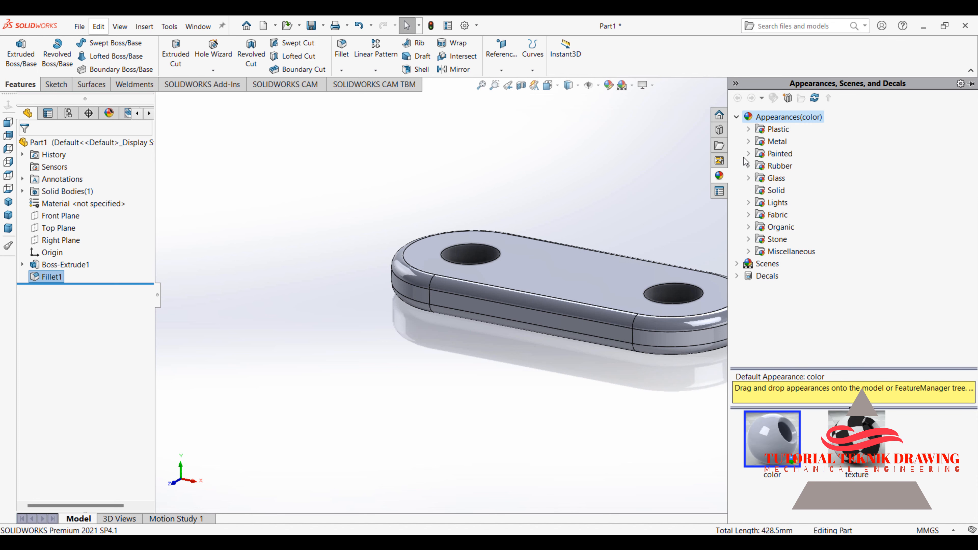
click(761, 142)
click(748, 142)
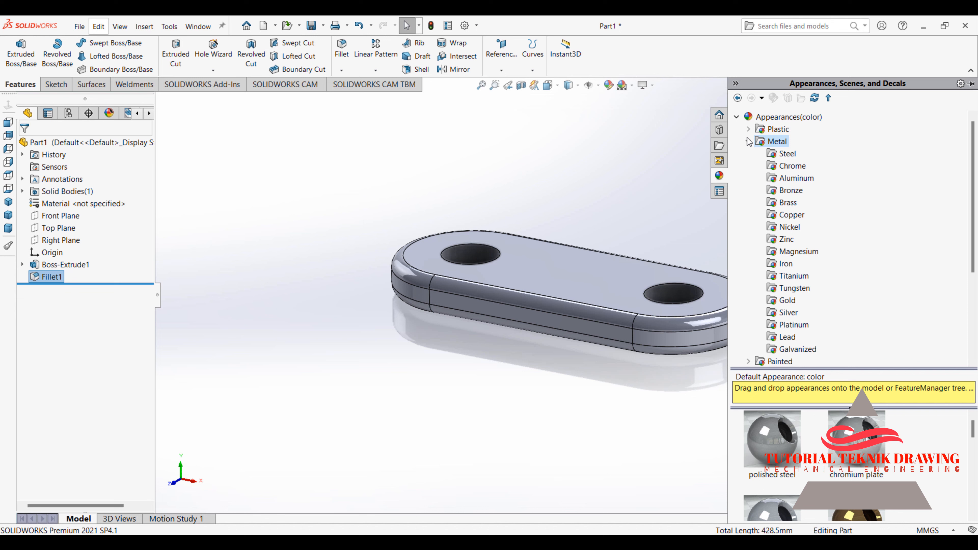
click(787, 154)
click(793, 178)
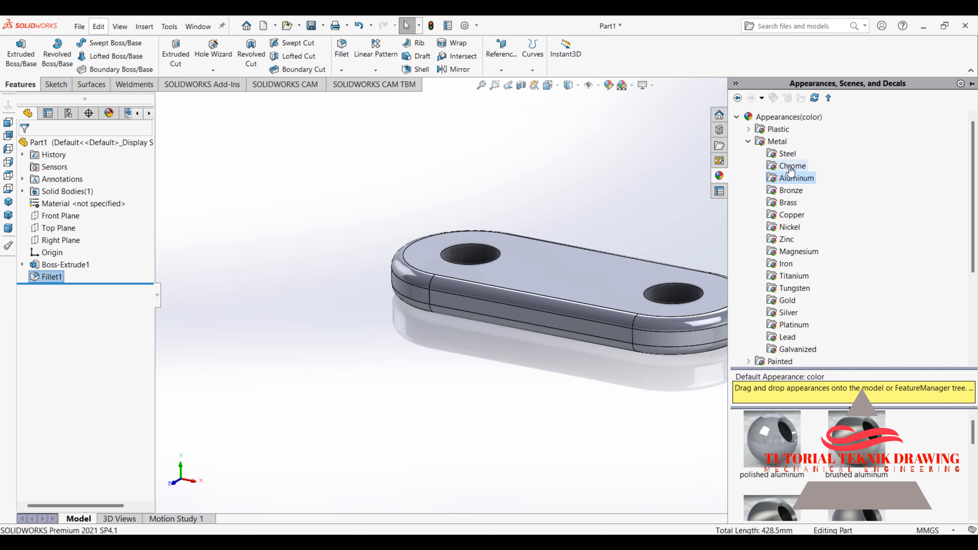
click(791, 166)
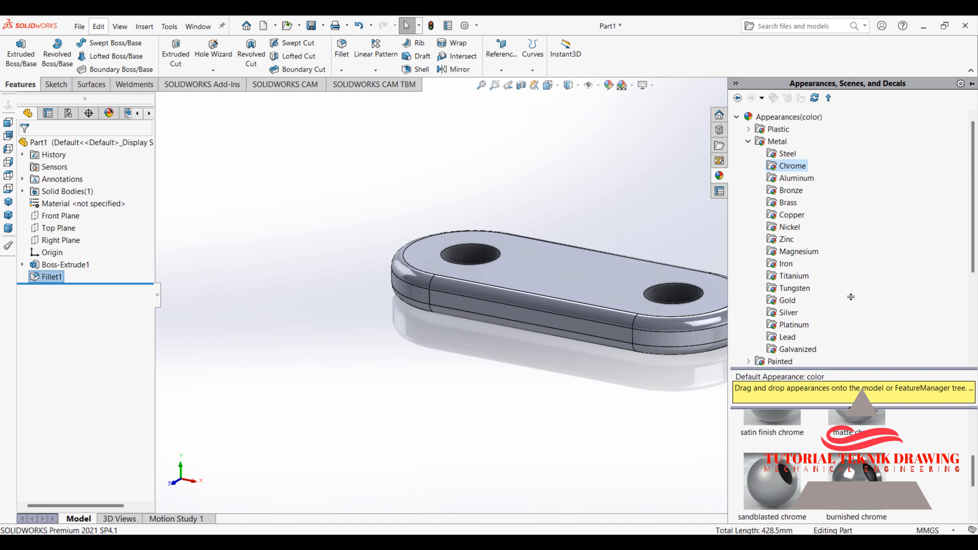
drag(851, 297, 851, 258)
click(795, 178)
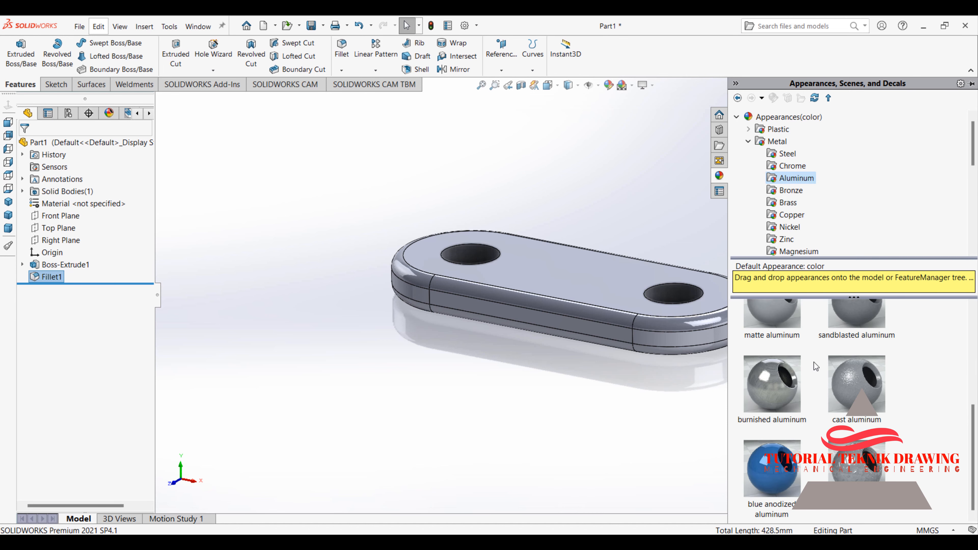
click(788, 191)
click(786, 203)
click(790, 215)
click(790, 328)
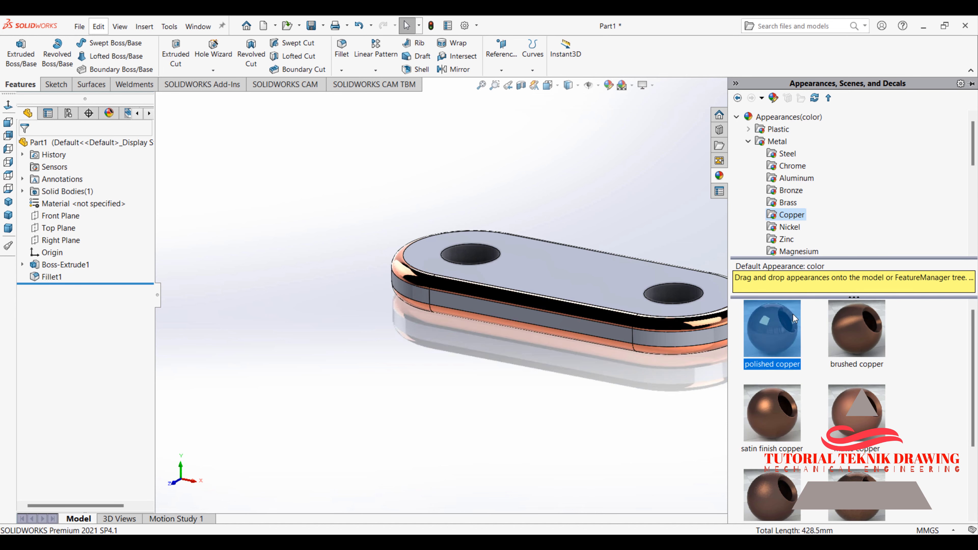
Apply the polished nickel appearance to the rest of the plate.
scroll(795, 319, down, 3)
click(790, 227)
scroll(790, 227, down, 3)
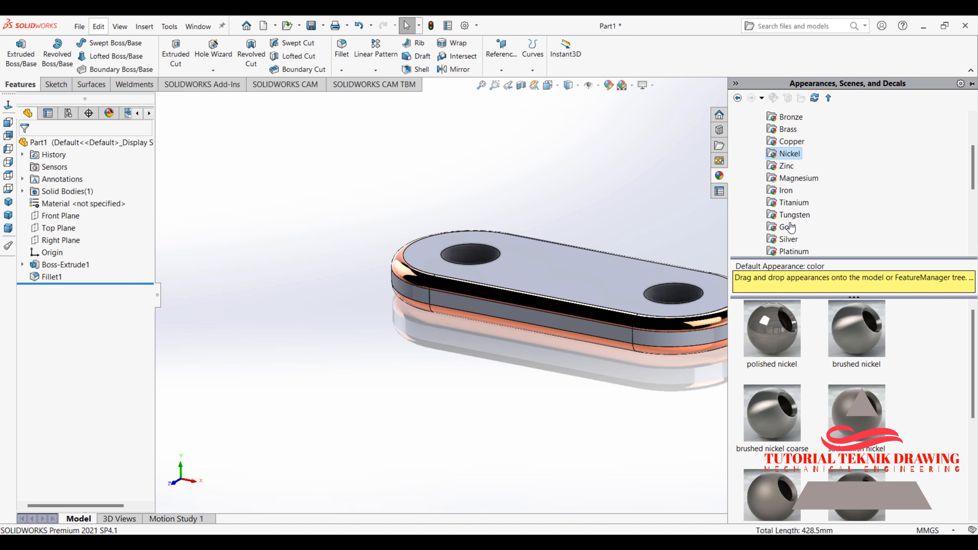
drag(772, 327, 601, 262)
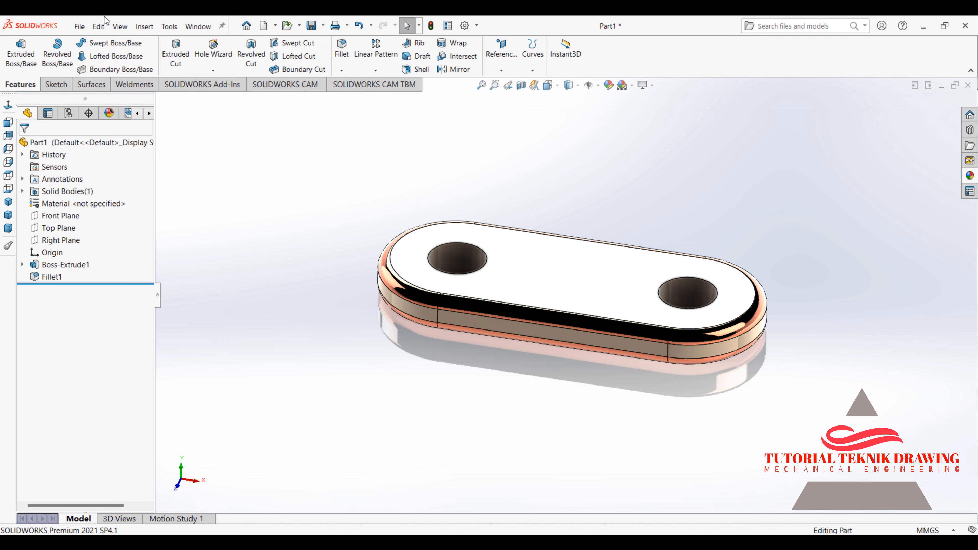
Save the link plate part as Part1 in the rodo gigi folder, replacing the existing file.
click(79, 27)
click(98, 146)
click(435, 204)
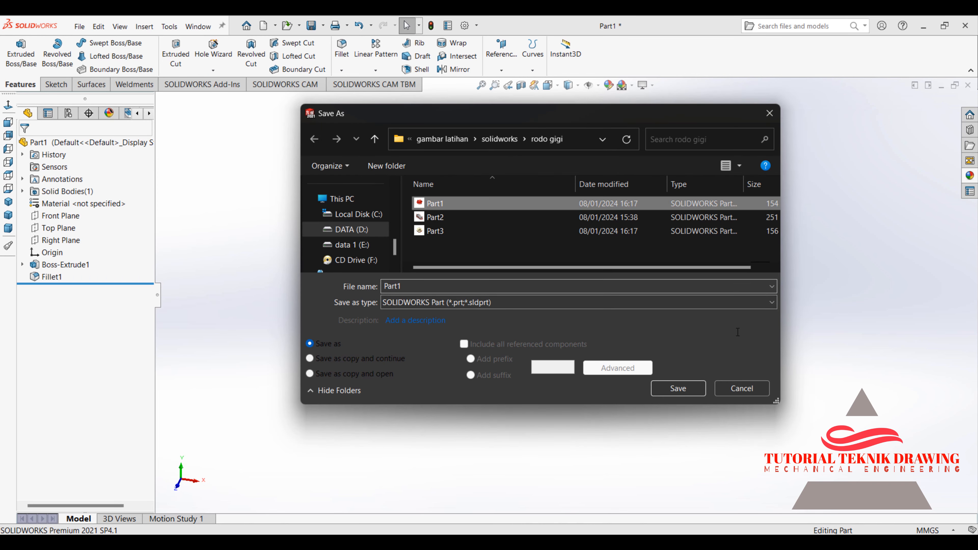
click(678, 389)
click(517, 285)
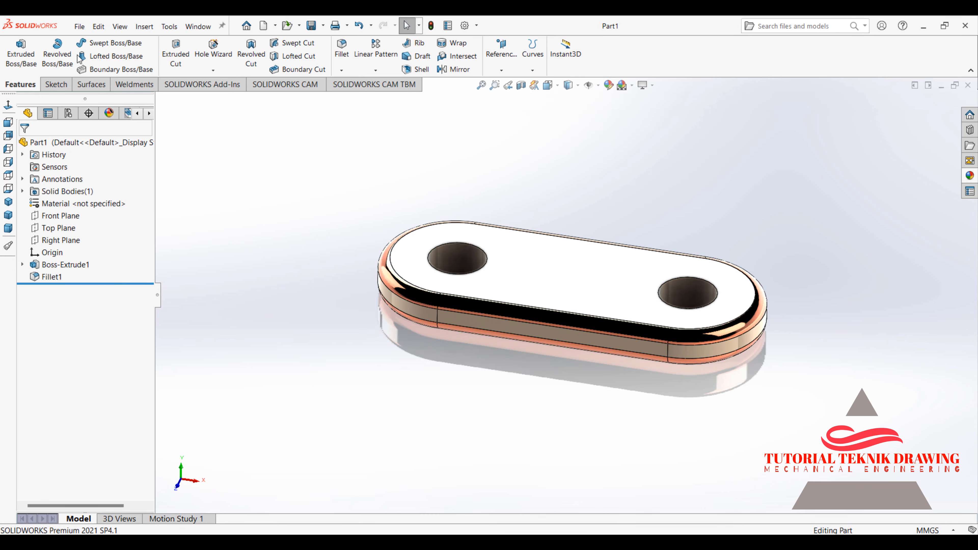
Create a new part document and look up the slotted wheel's dimensions in ccc.pdf.
click(79, 27)
click(92, 45)
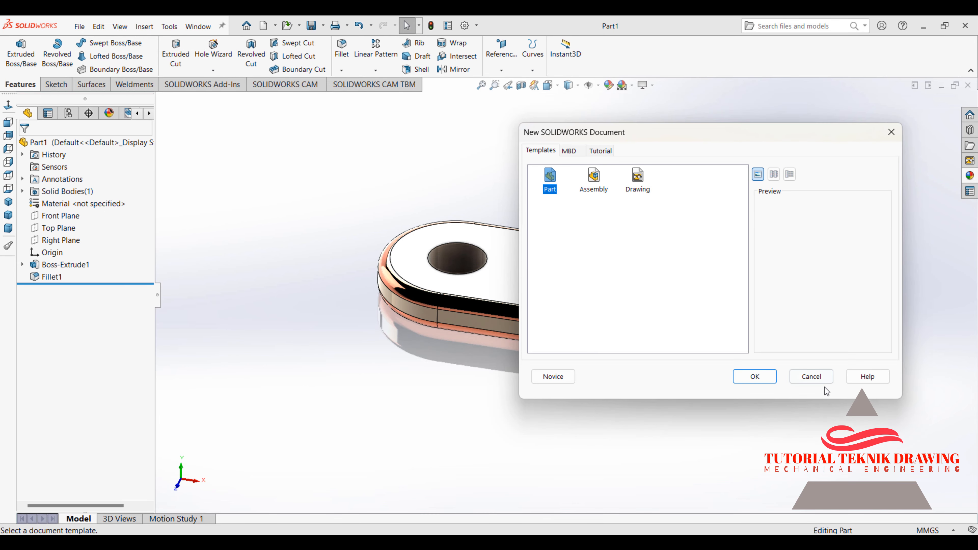
click(766, 379)
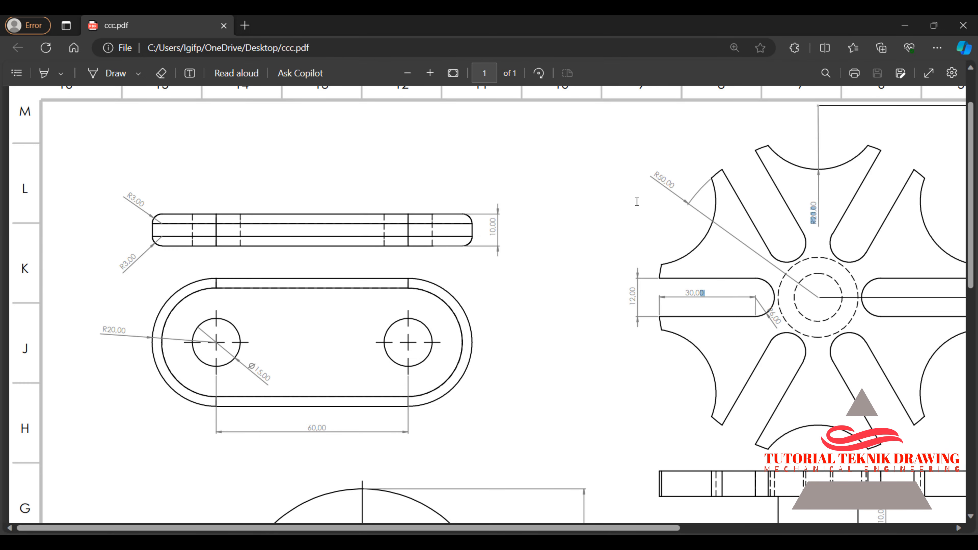
scroll(632, 513, down, 2)
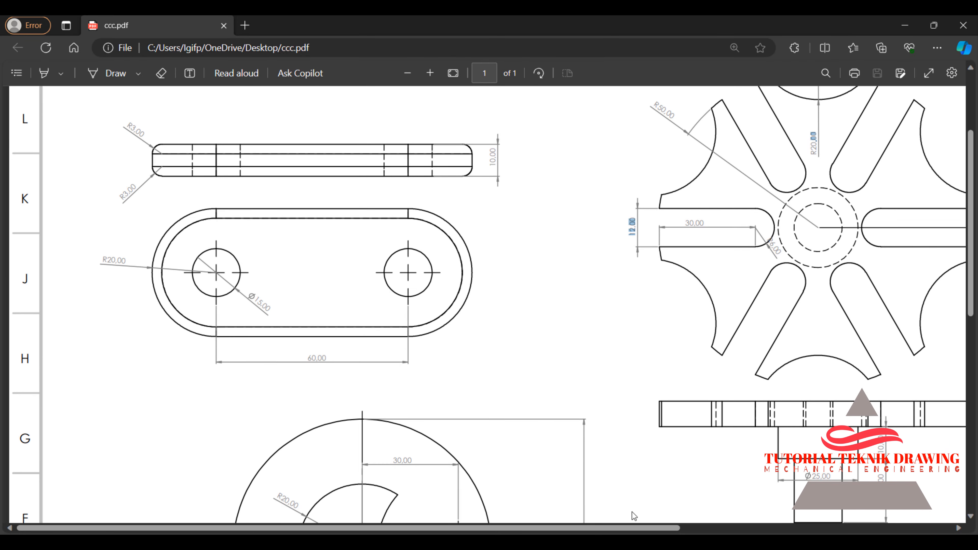
scroll(710, 395, right, 4)
scroll(724, 264, up, 4)
scroll(724, 265, down, 2)
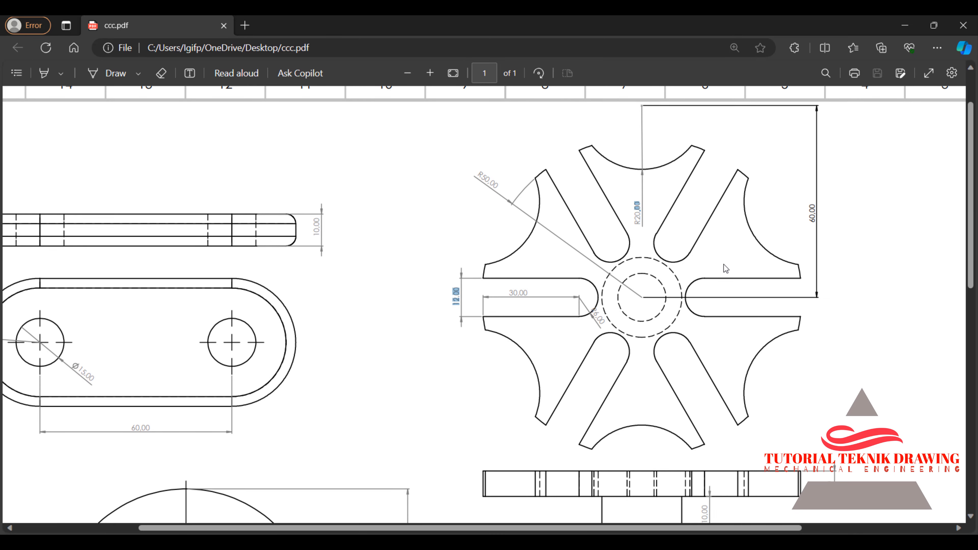
click(932, 26)
click(252, 162)
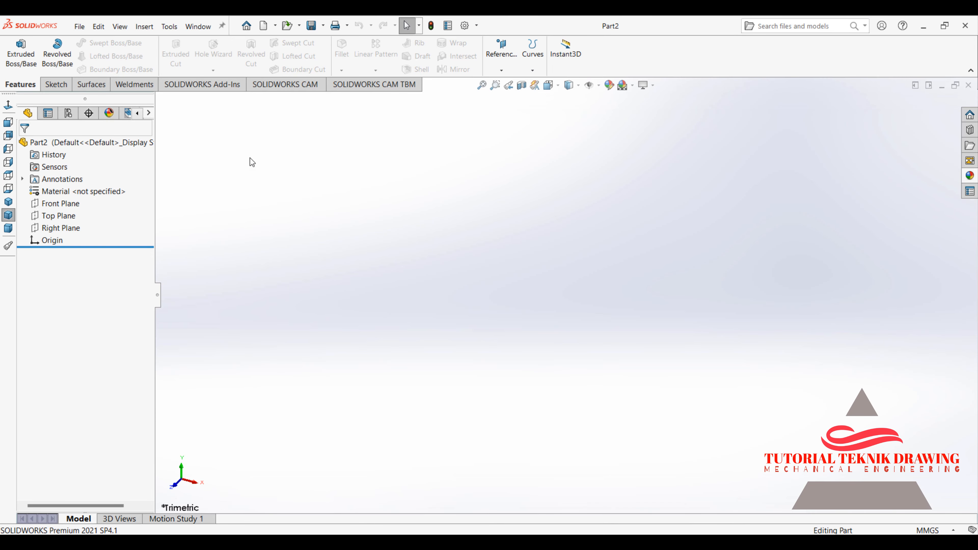
Start a sketch on the Top Plane and draw a circle about 96 mm in diameter centred on the origin.
click(62, 216)
click(110, 200)
click(57, 88)
click(116, 43)
click(566, 296)
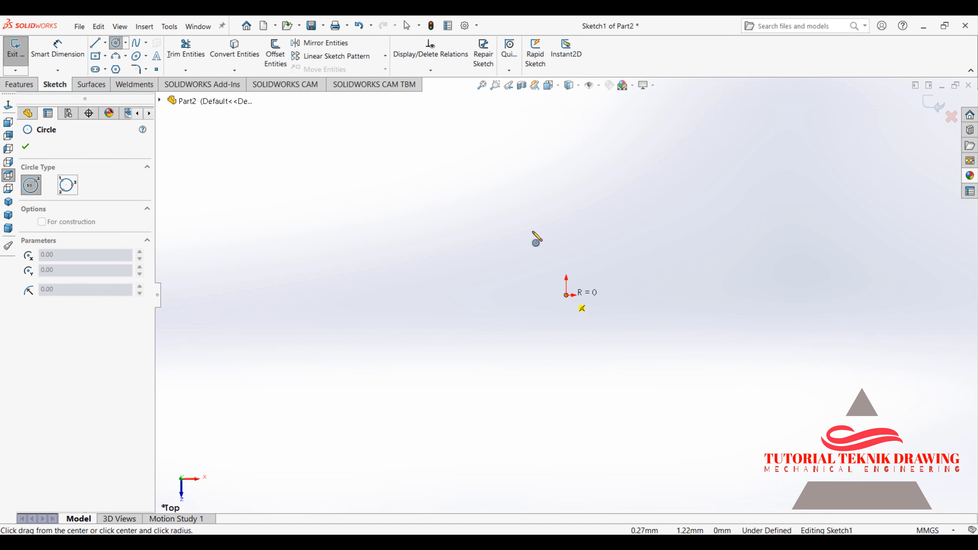
click(502, 232)
Dimension the circle's diameter as 100 mm.
click(58, 52)
click(650, 261)
click(713, 244)
text(100)
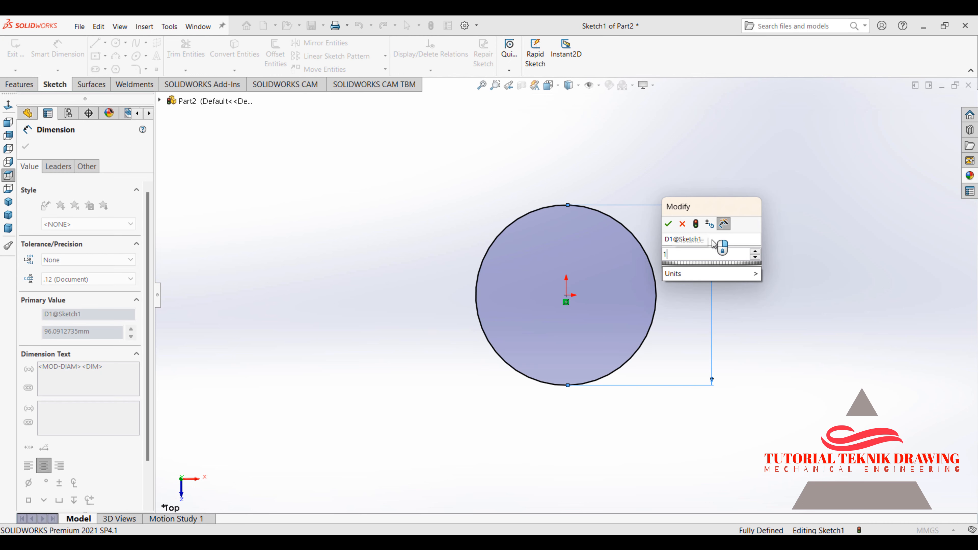
click(669, 225)
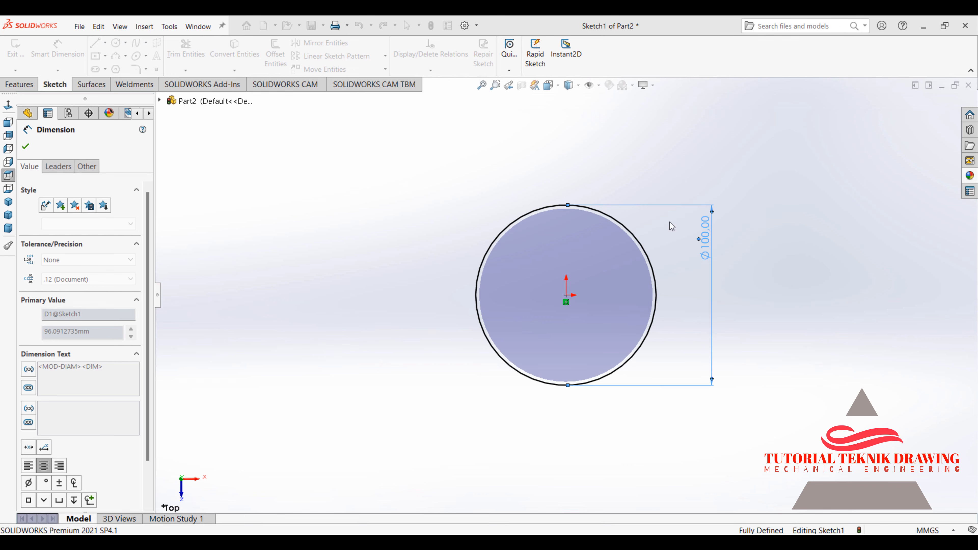
click(26, 149)
Check the slot dimensions in ccc.pdf and sketch a circle about 12.5 mm in diameter, about 29.5 mm to the right of the origin.
key(alt+Tab)
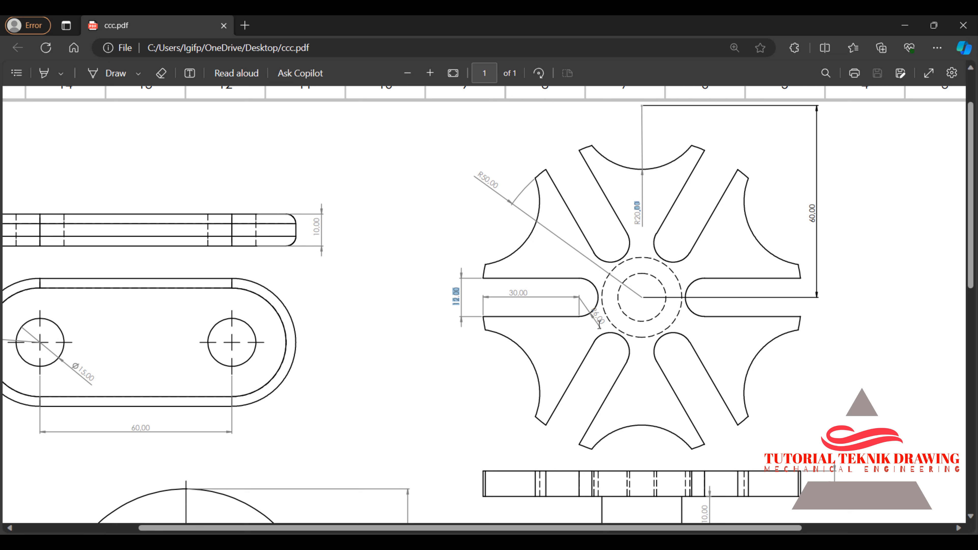
click(430, 73)
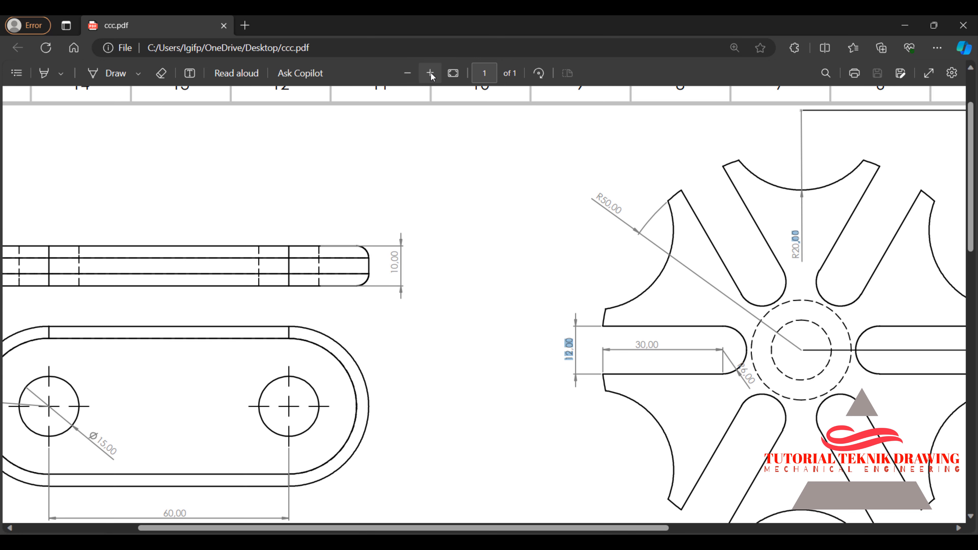
click(431, 73)
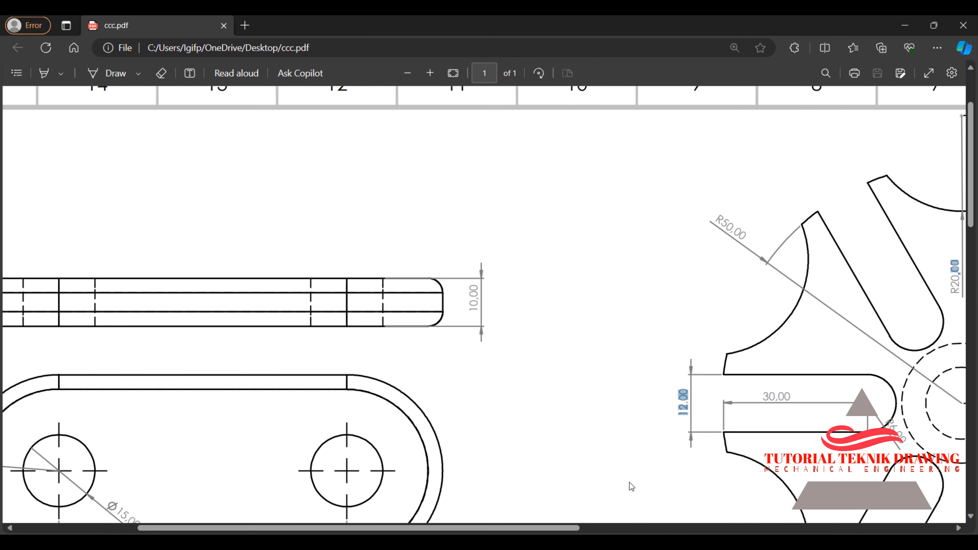
drag(574, 528, 735, 528)
scroll(585, 428, down, 4)
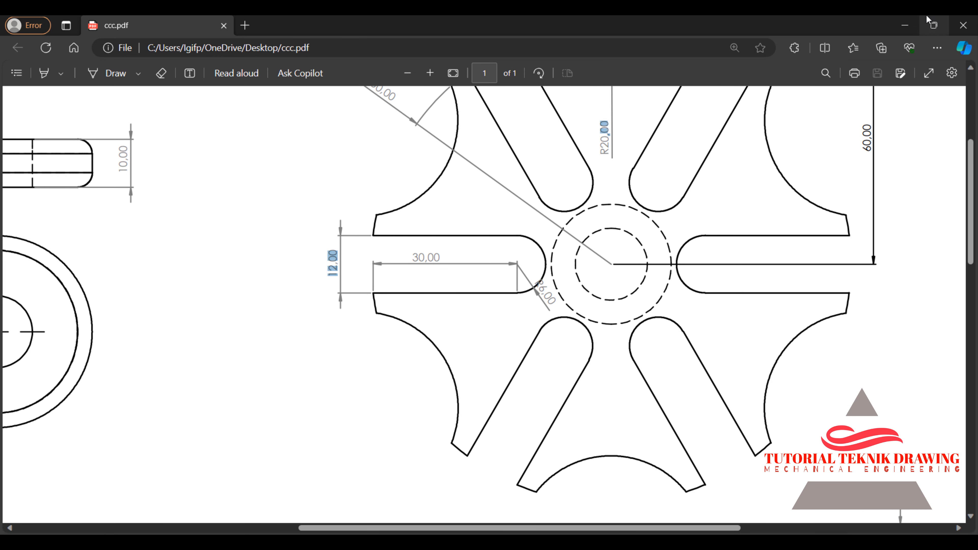
click(905, 26)
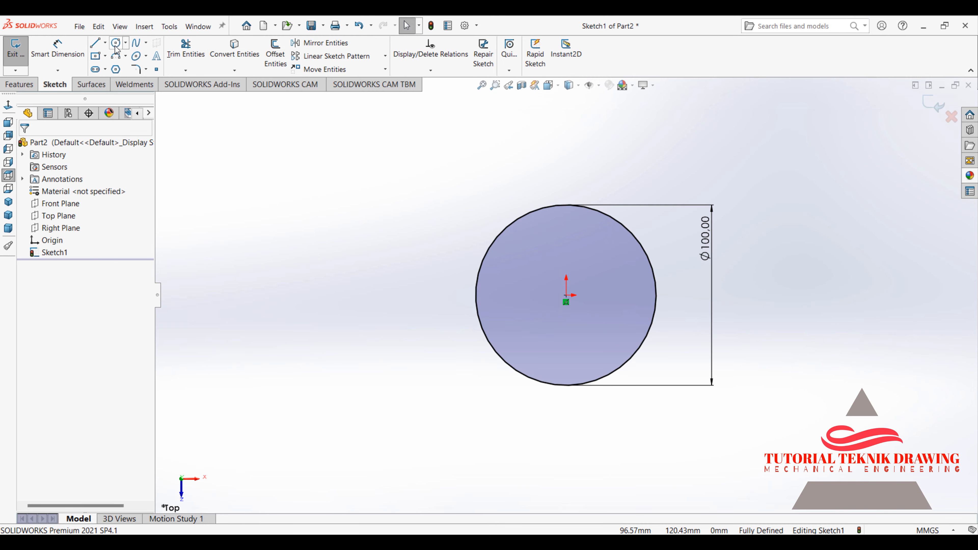
click(116, 43)
scroll(546, 313, down, 2)
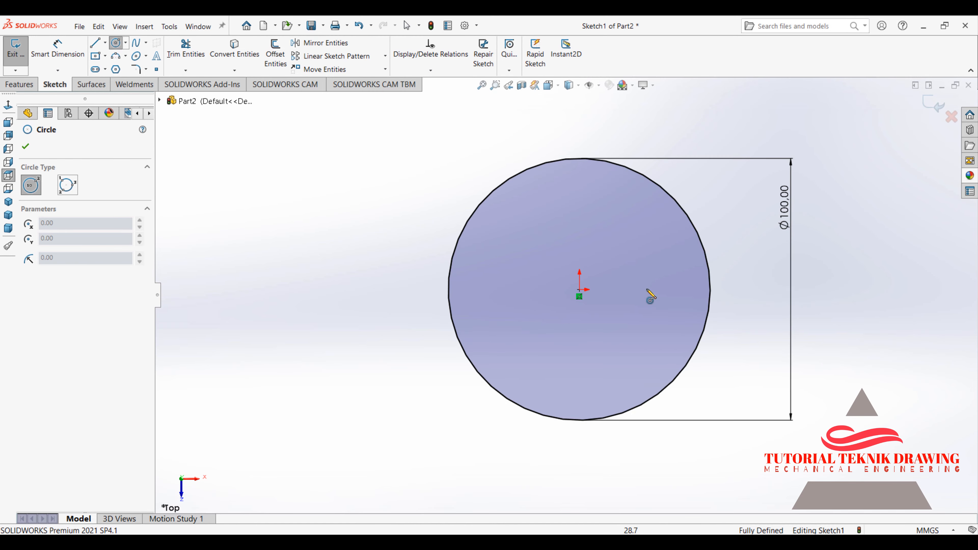
drag(657, 290, 672, 289)
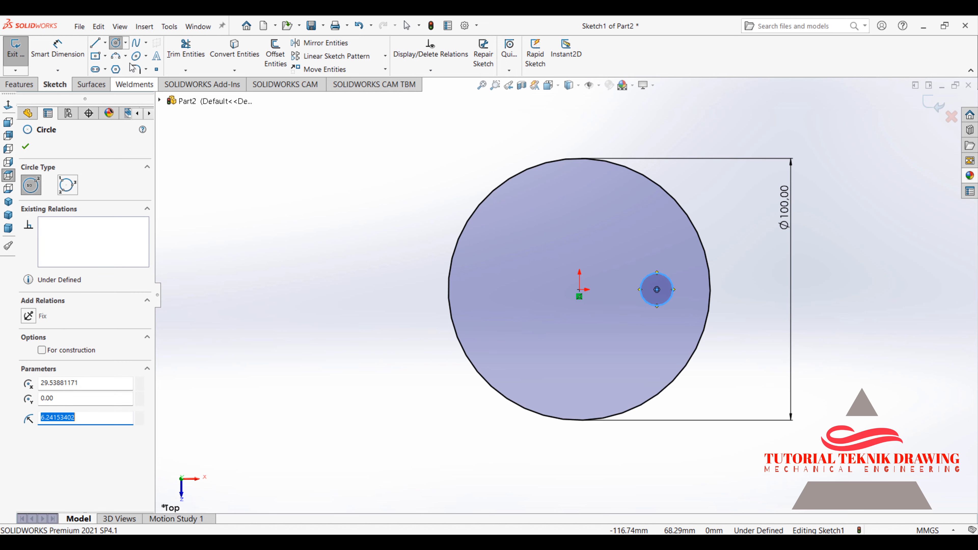
Dimension the small circle's diameter as 12 mm.
click(57, 48)
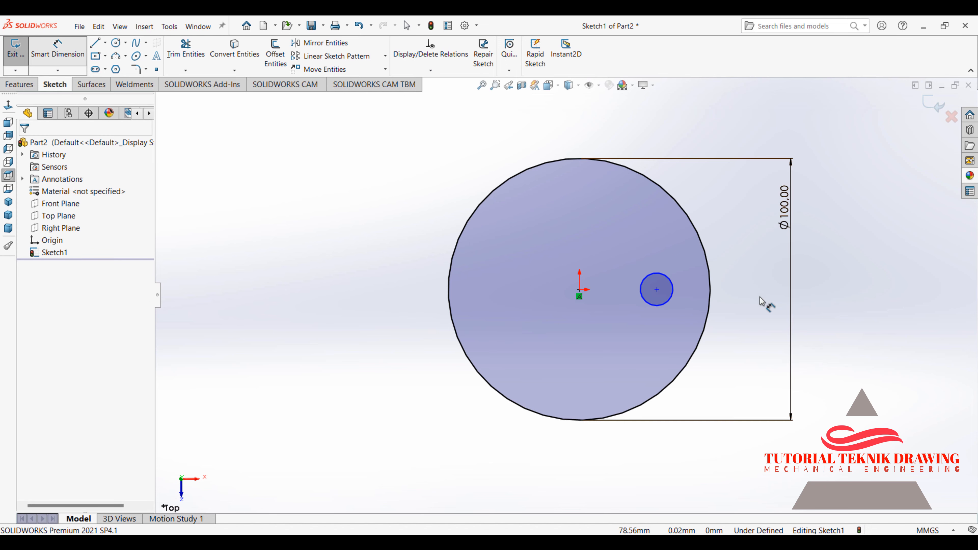
click(656, 305)
click(749, 371)
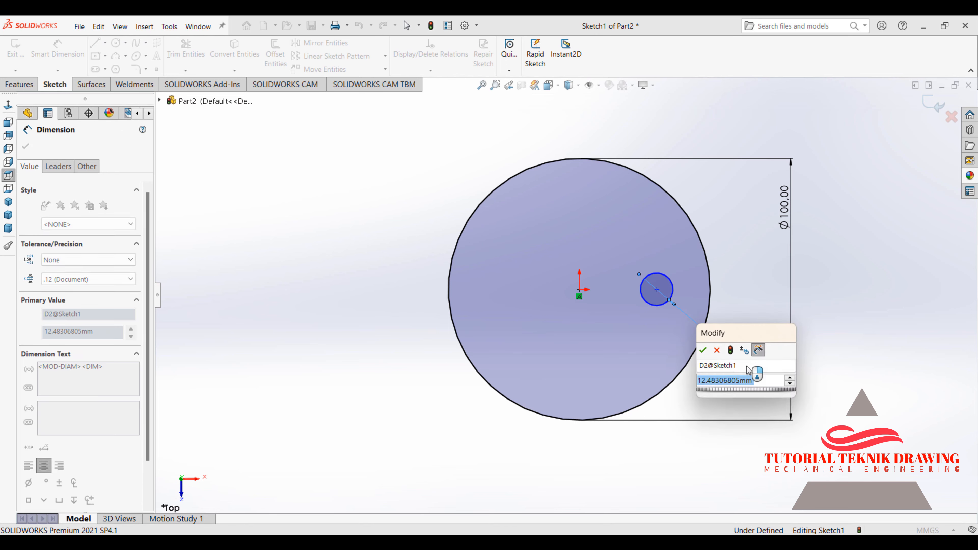
text(12)
key(Return)
Draw two horizontal lines from the small circle's upper and lower quadrant points outward past the large circle's right edge.
scroll(731, 266, down, 2)
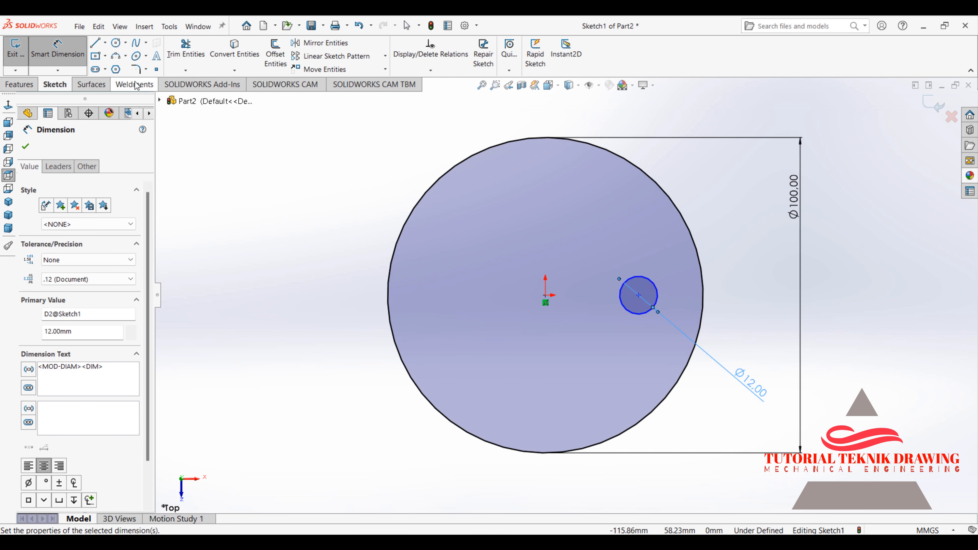
click(95, 42)
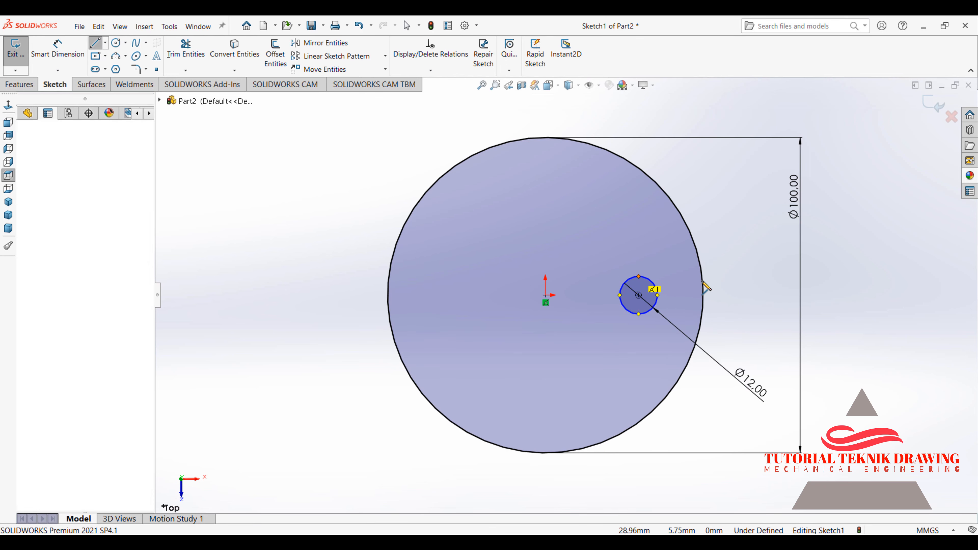
click(717, 276)
right_click(718, 280)
click(755, 297)
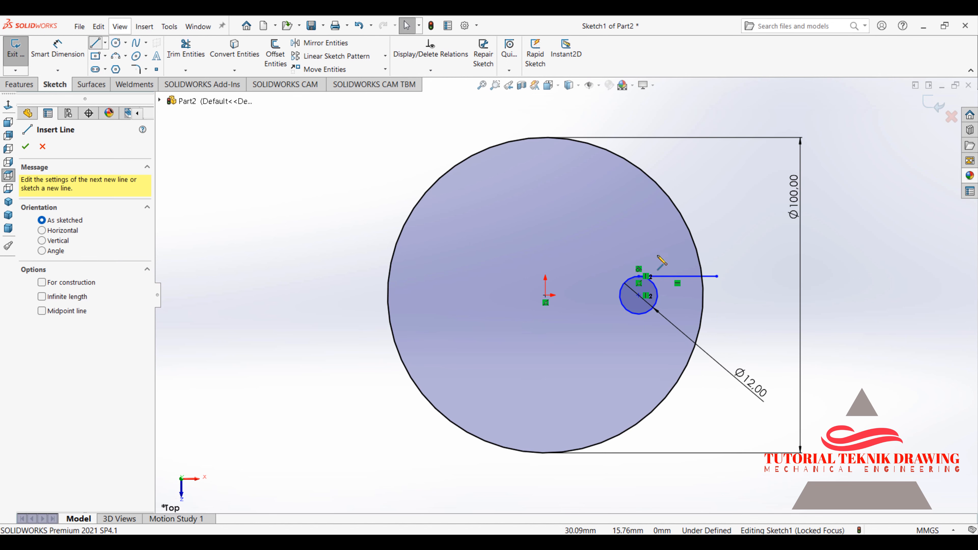
click(639, 314)
click(749, 314)
right_click(749, 314)
click(766, 324)
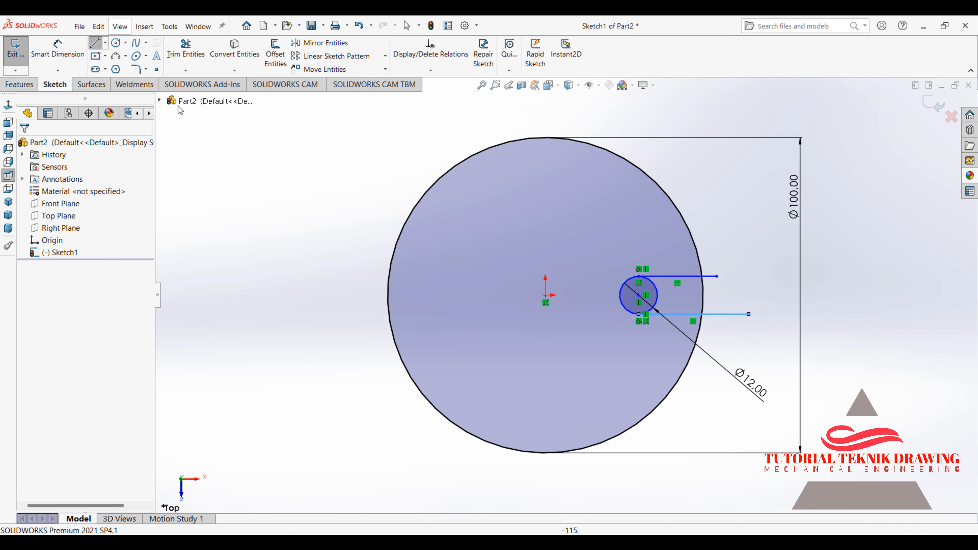
Trim the line ends outside the large circle and the small circle's right half to form an open slot.
click(186, 50)
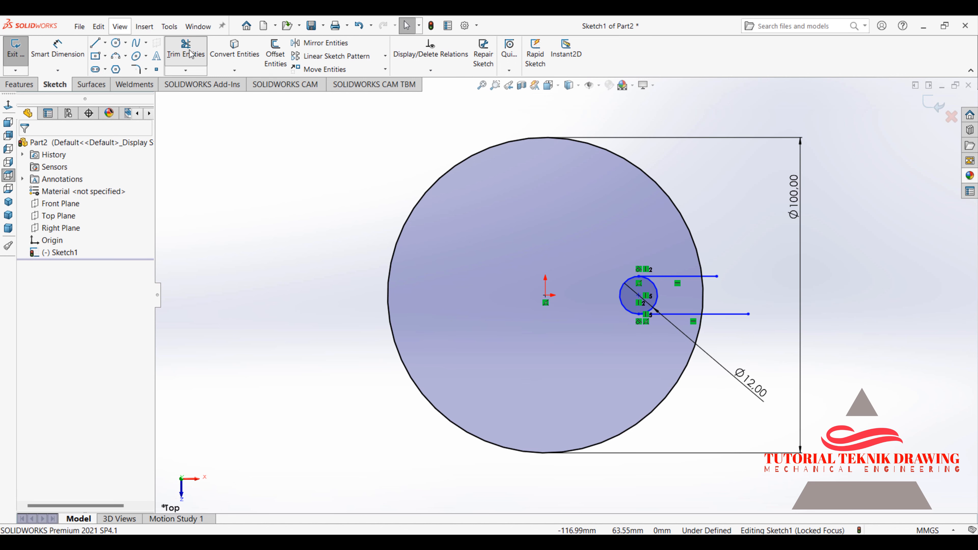
click(711, 277)
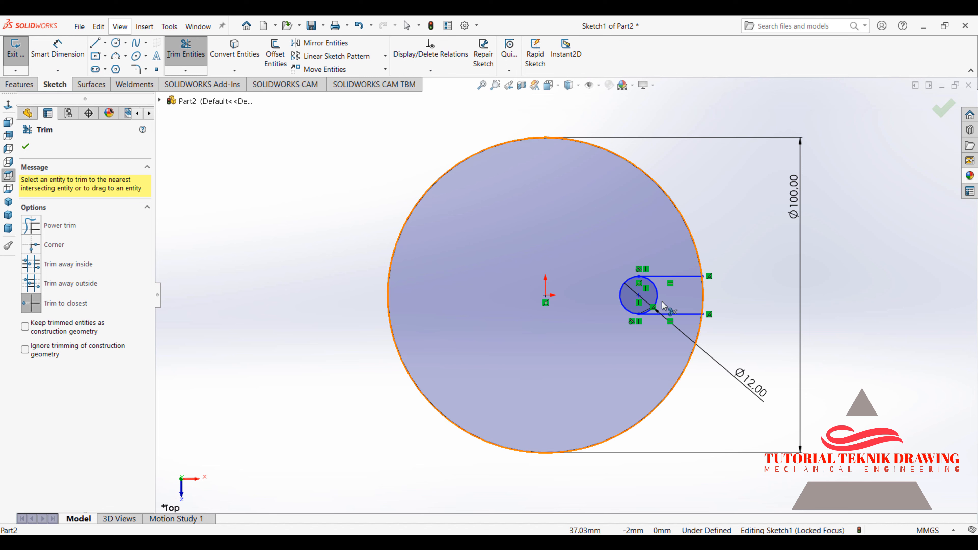
click(658, 295)
Dimension the slot's lower straight line as 30 mm long.
click(57, 50)
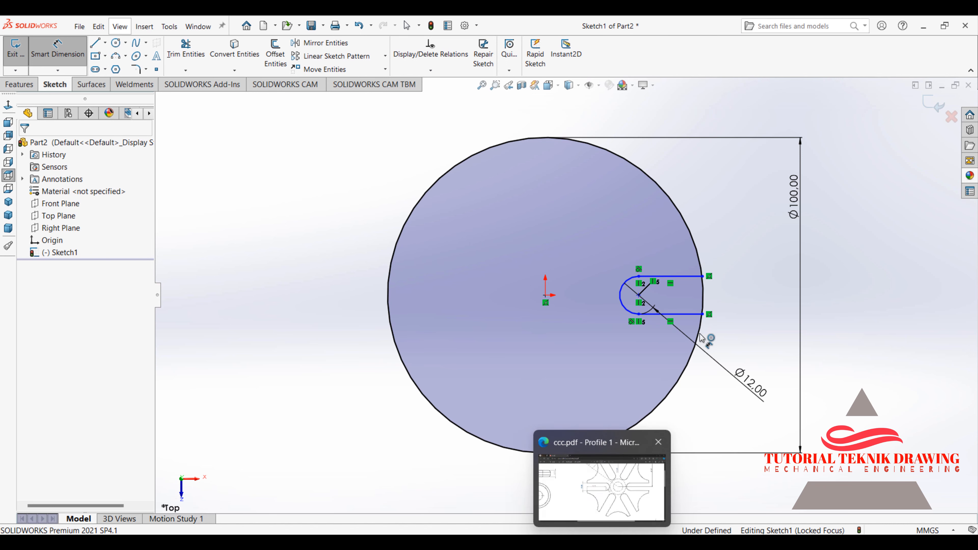
click(678, 315)
click(687, 419)
text(30)
key(Return)
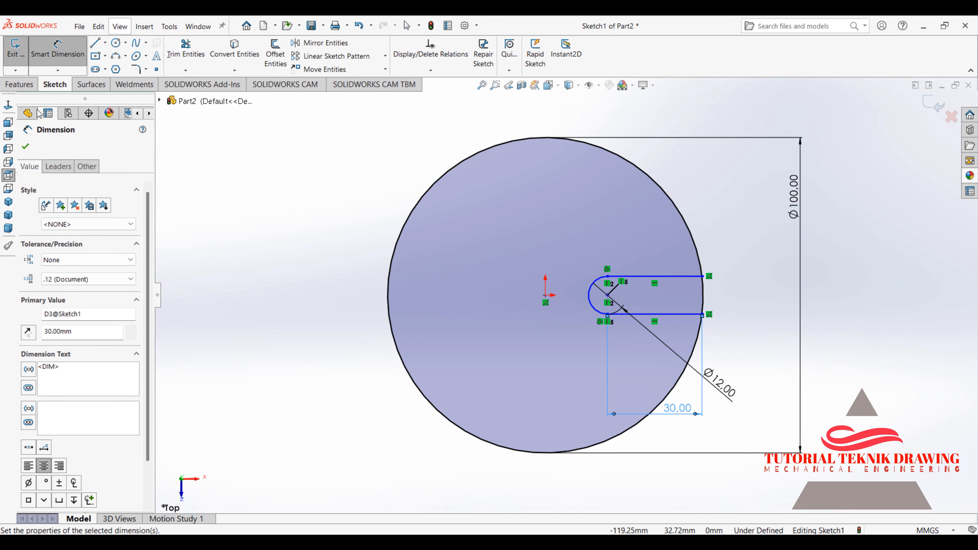
click(24, 150)
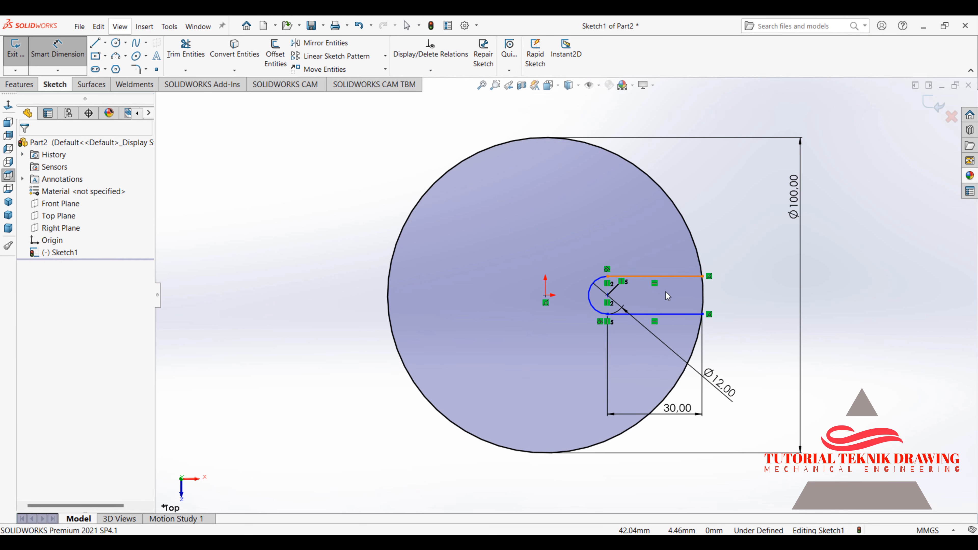
Add a Horizontal relation between the slot arc's centre point and the origin.
click(608, 296)
ctrl+click(545, 296)
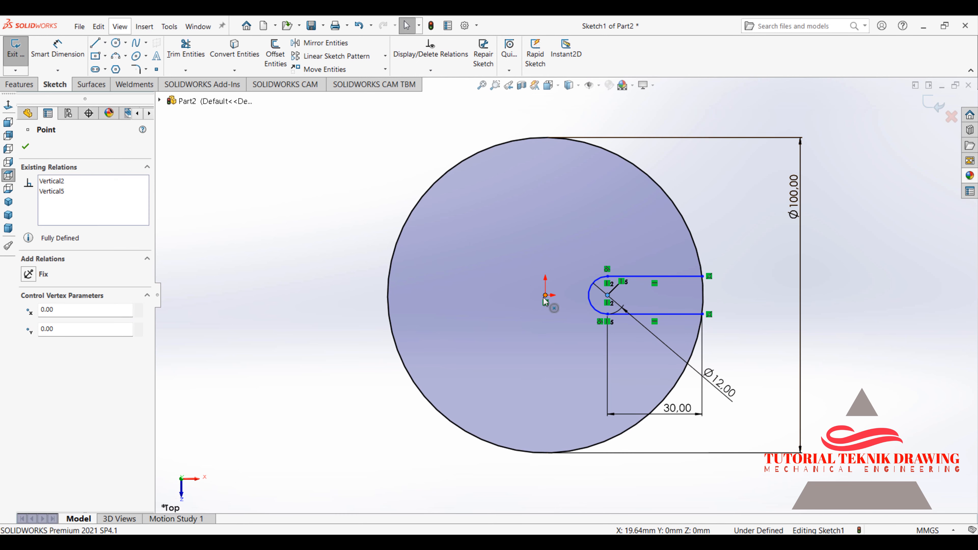
click(31, 327)
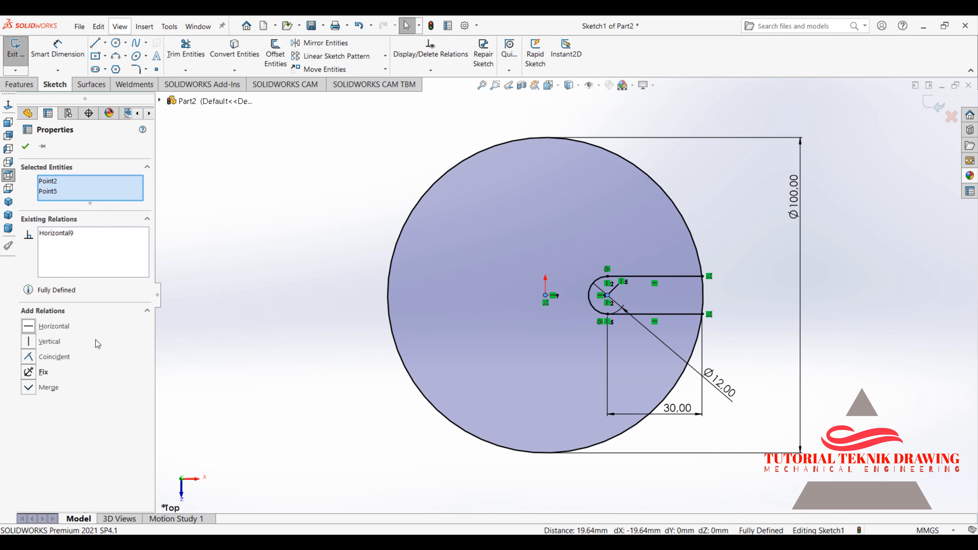
click(25, 146)
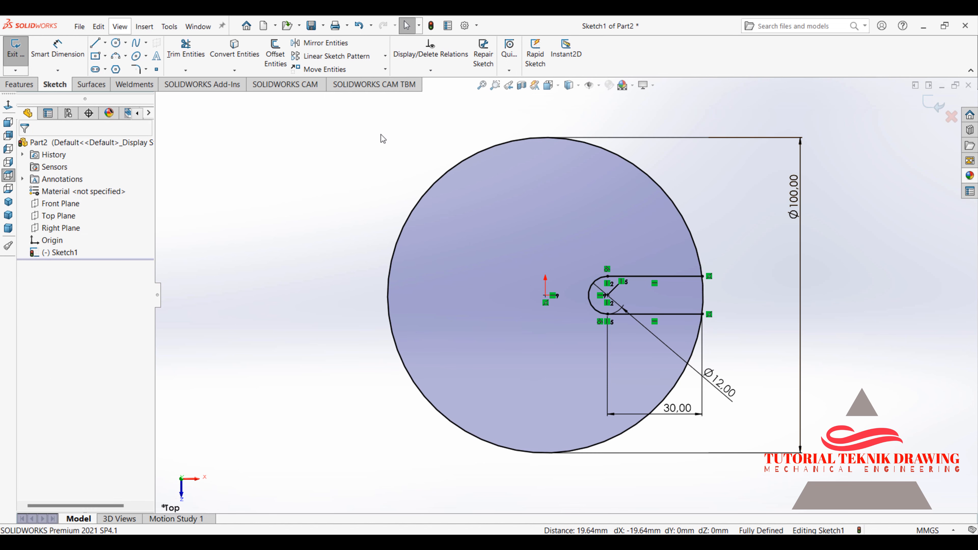
Create a circular sketch pattern of the slot's arc and two lines around the origin, with 6 equally spaced instances over 360 degrees.
drag(431, 132, 761, 395)
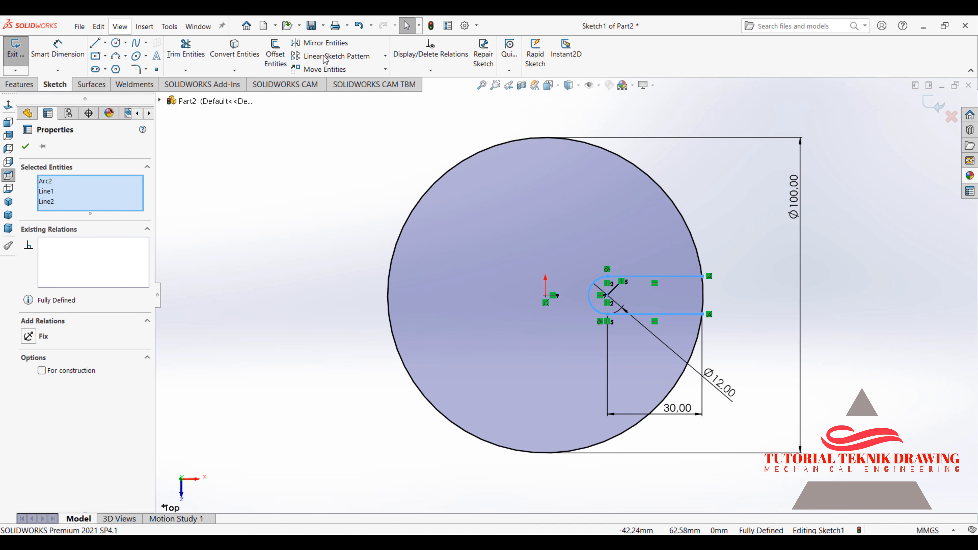
click(385, 56)
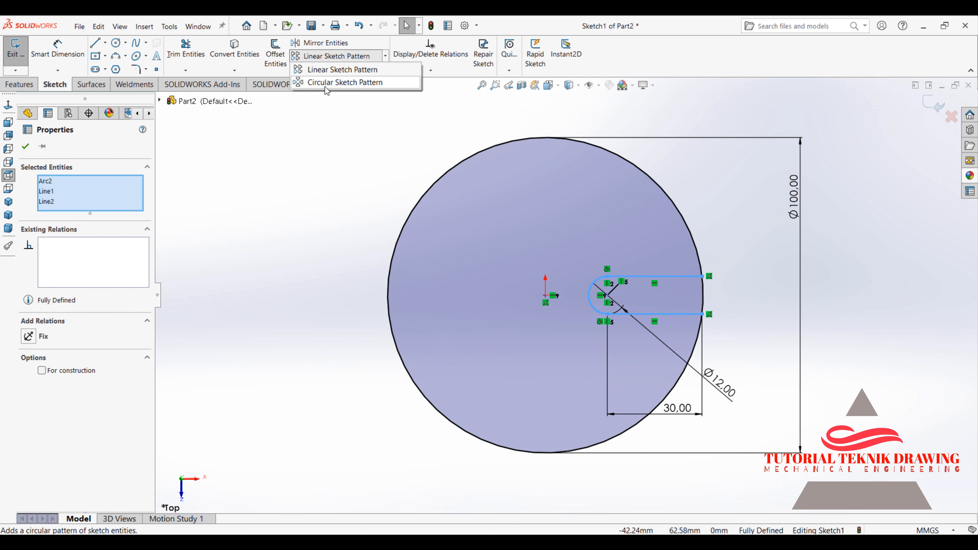
click(332, 83)
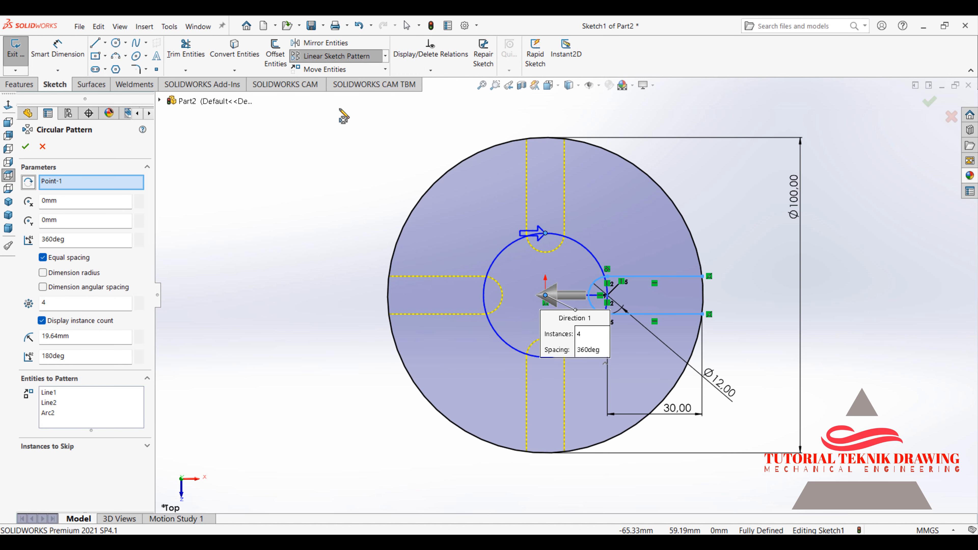
double_click(49, 303)
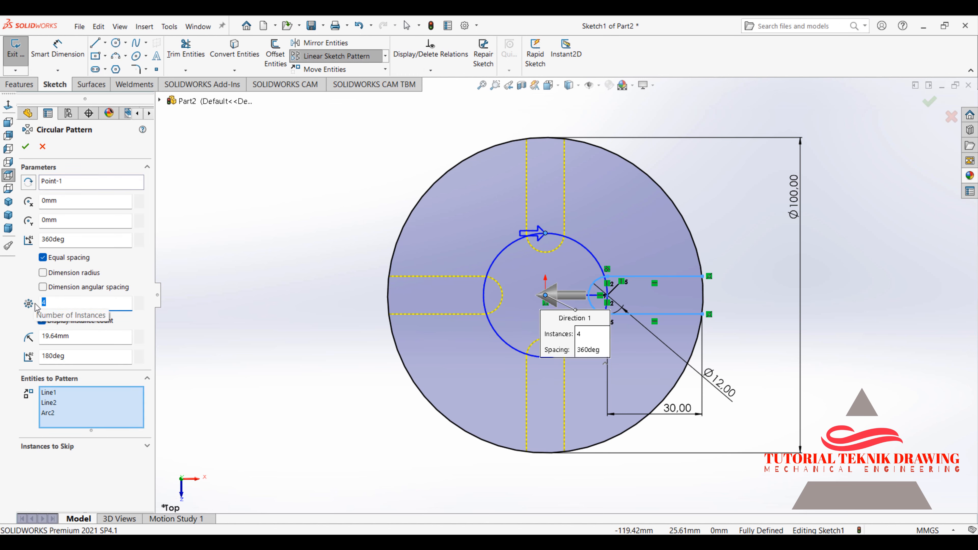
text(6)
key(Return)
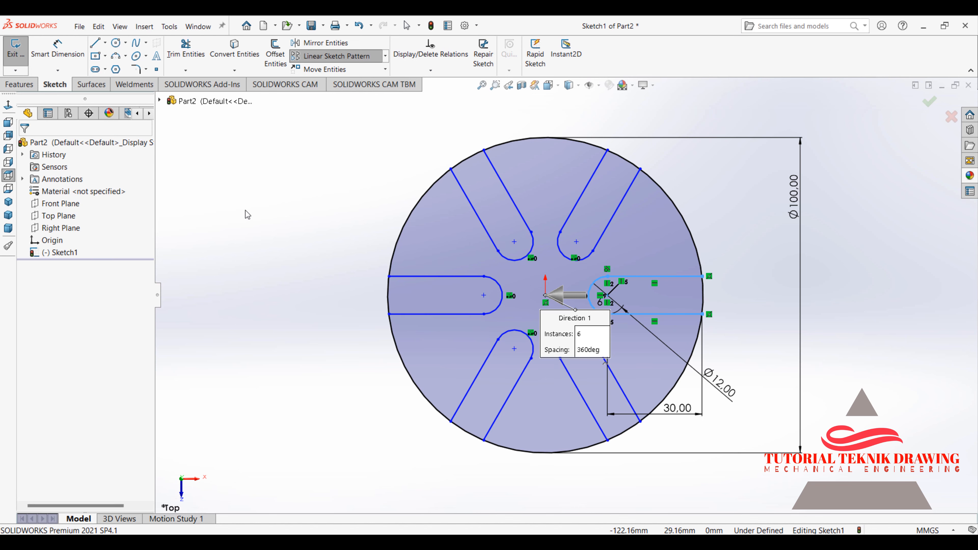
Trim the large circle's rim segments across all six slot openings.
click(186, 49)
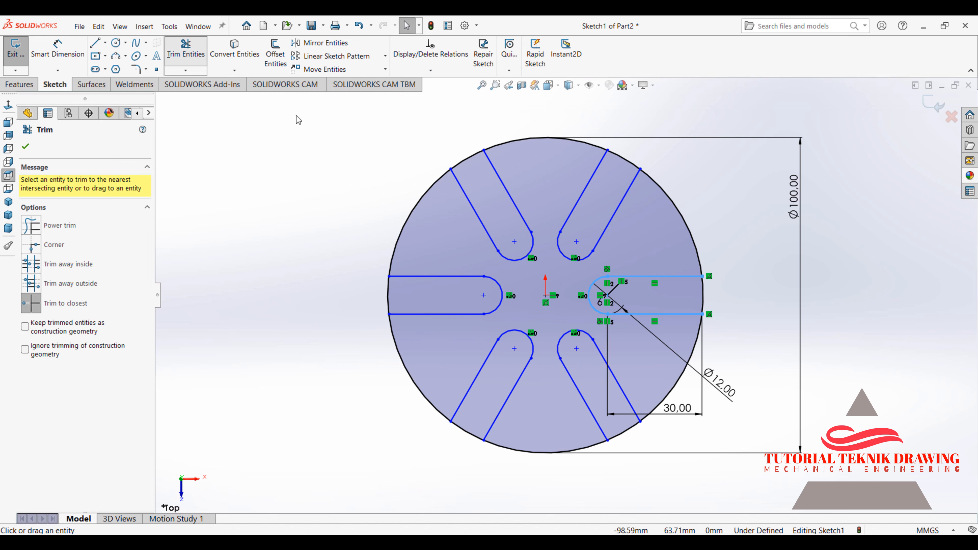
click(464, 163)
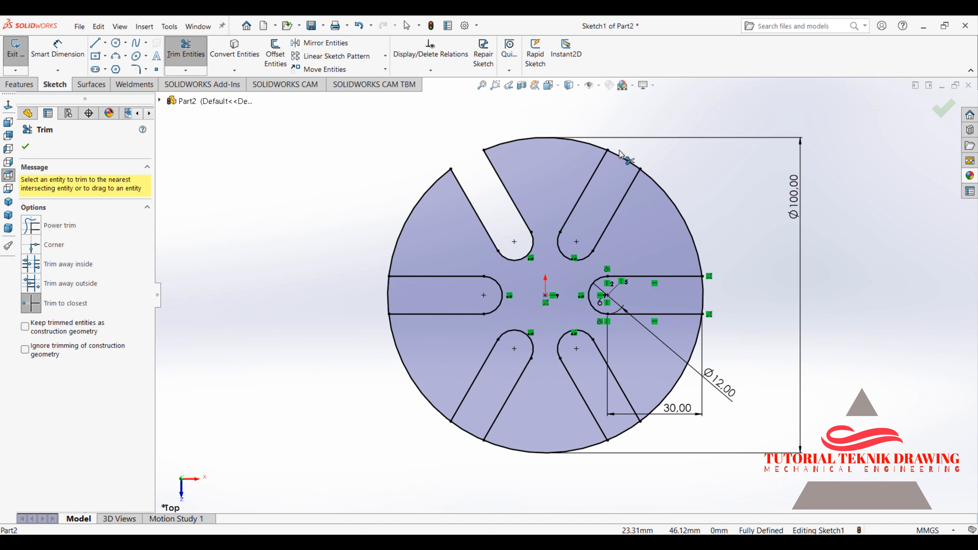
click(621, 160)
click(702, 295)
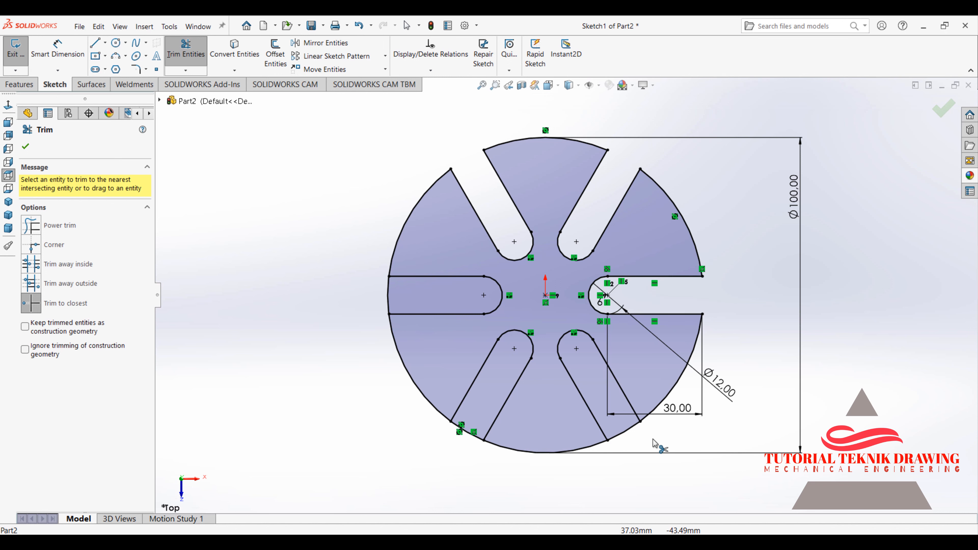
click(618, 440)
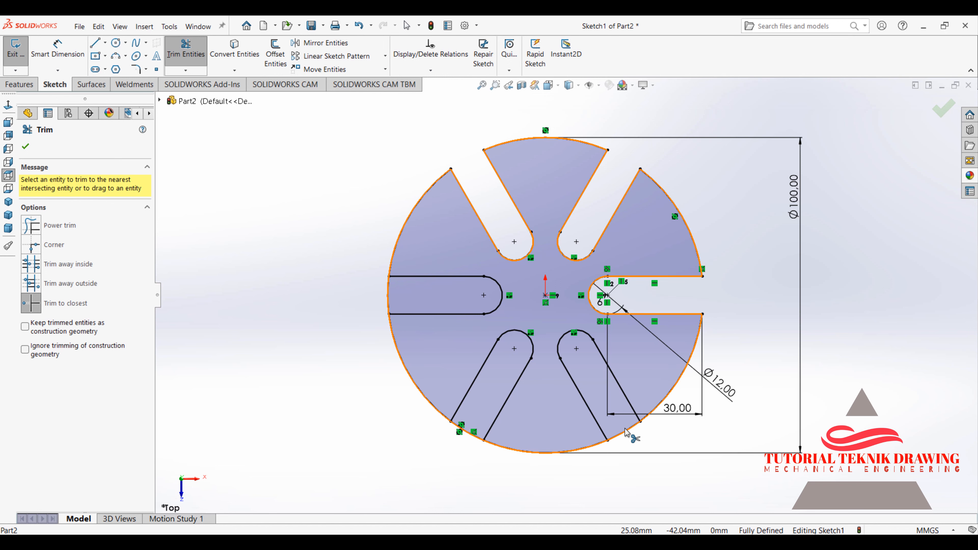
click(477, 434)
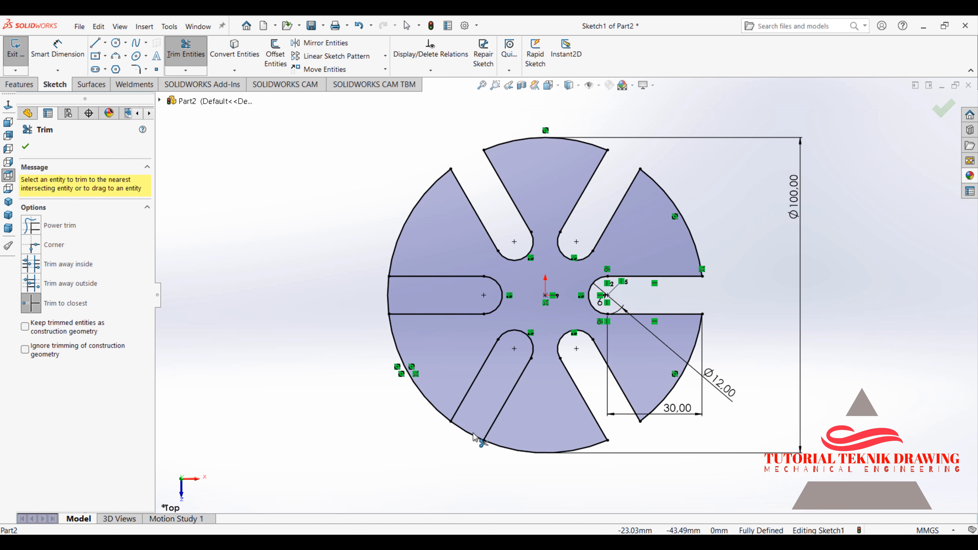
click(388, 303)
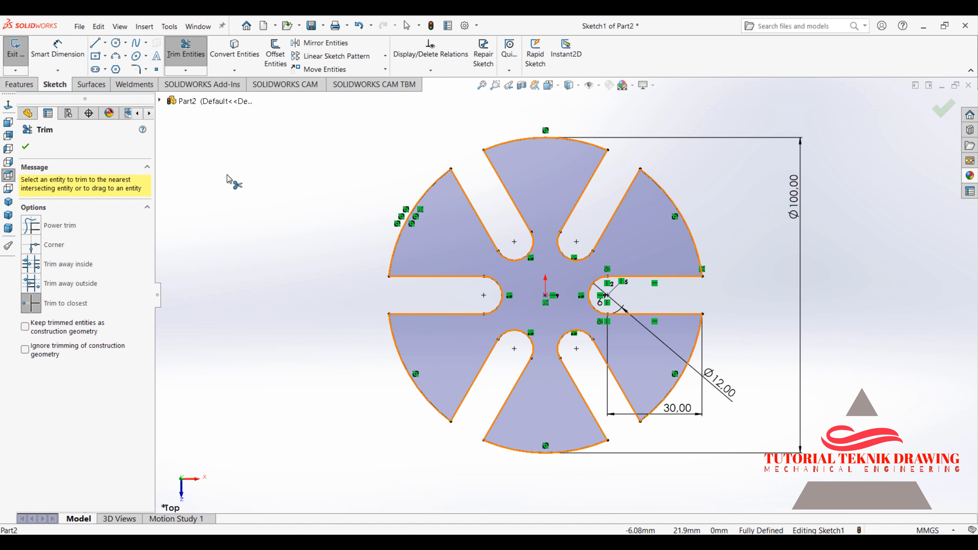
click(25, 147)
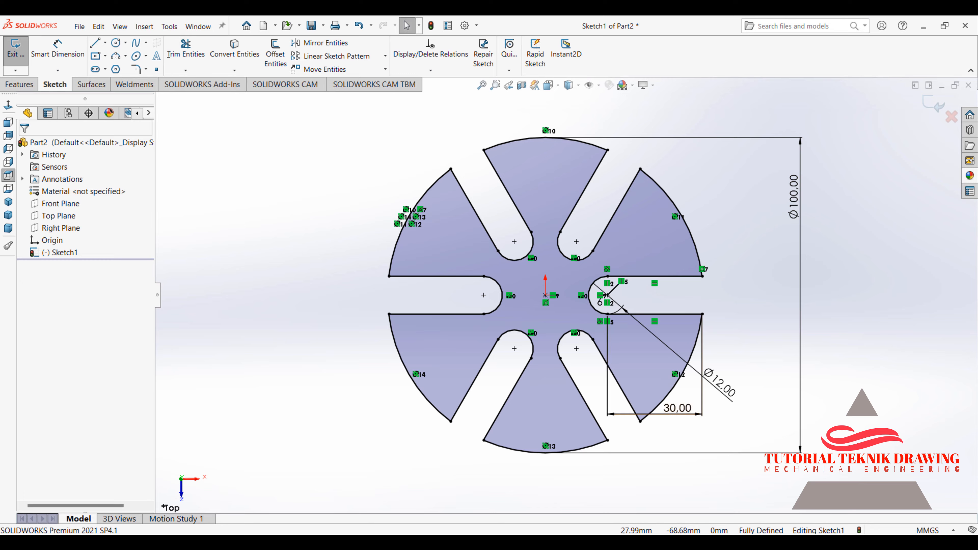
Consult the wheel view in ccc.pdf and sketch a circle about 22 mm in diameter above the wheel's uppermost sector.
key(alt+Tab)
scroll(687, 237, up, 3)
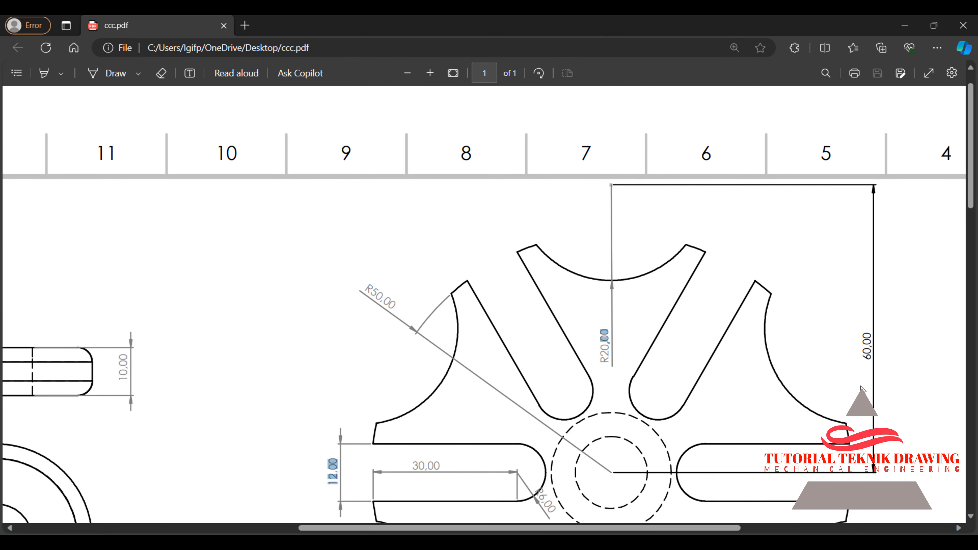
click(898, 24)
scroll(617, 154, up, 4)
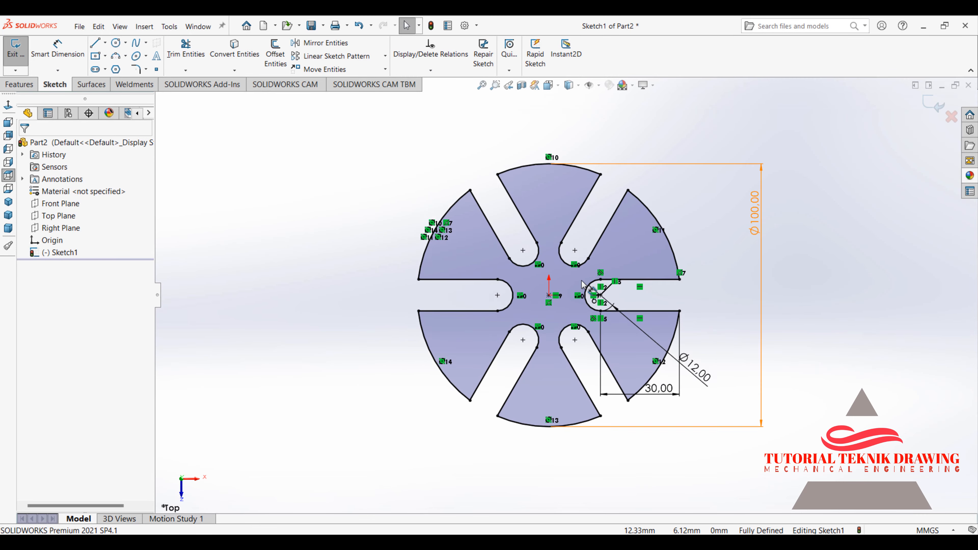
key(alt+Tab)
key(alt+Tab)
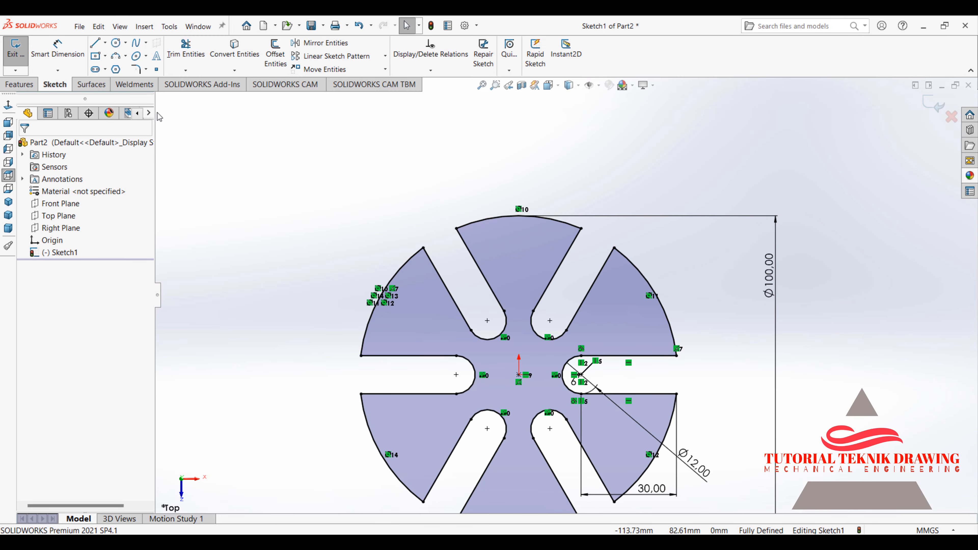
click(116, 43)
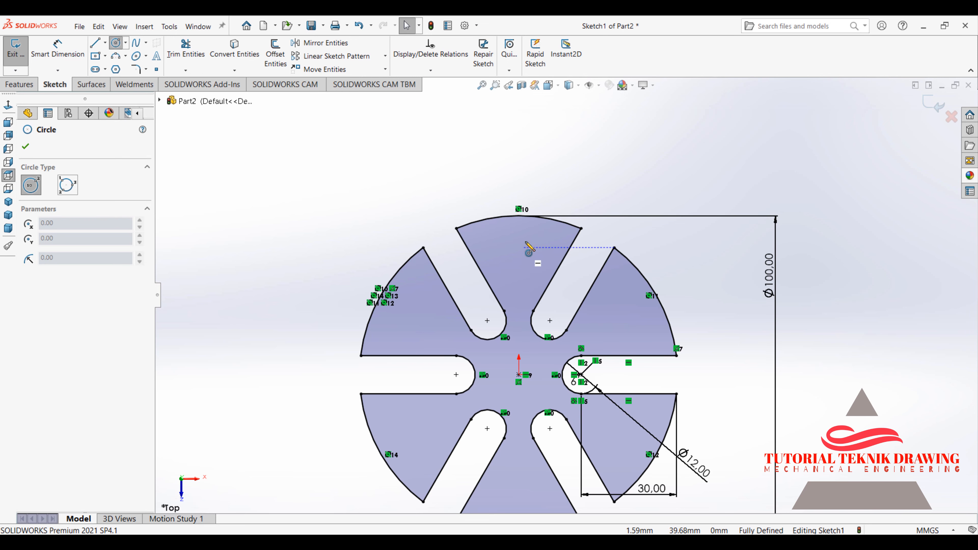
click(516, 131)
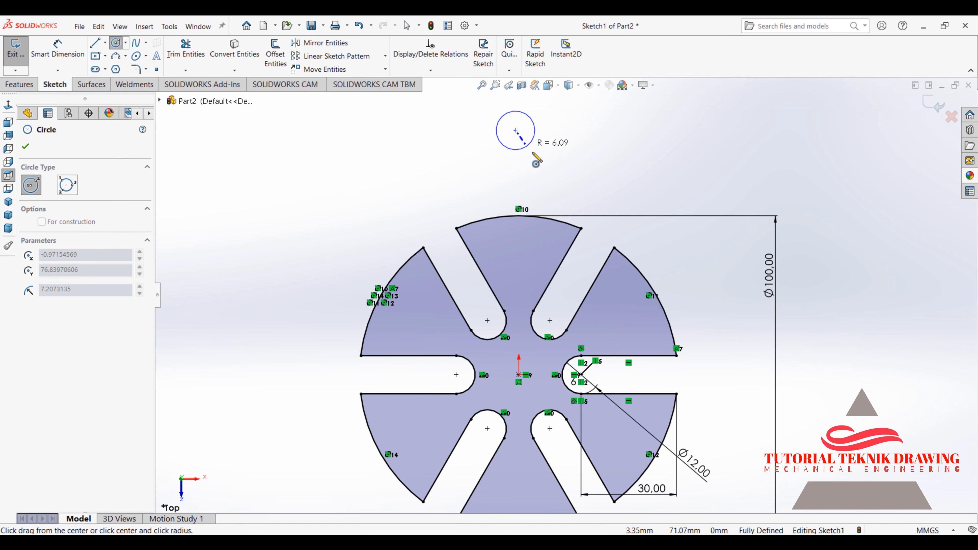
click(540, 155)
Dimension the new circle's diameter as 40 mm, checking the rim arc's radius in ccc.pdf.
click(58, 50)
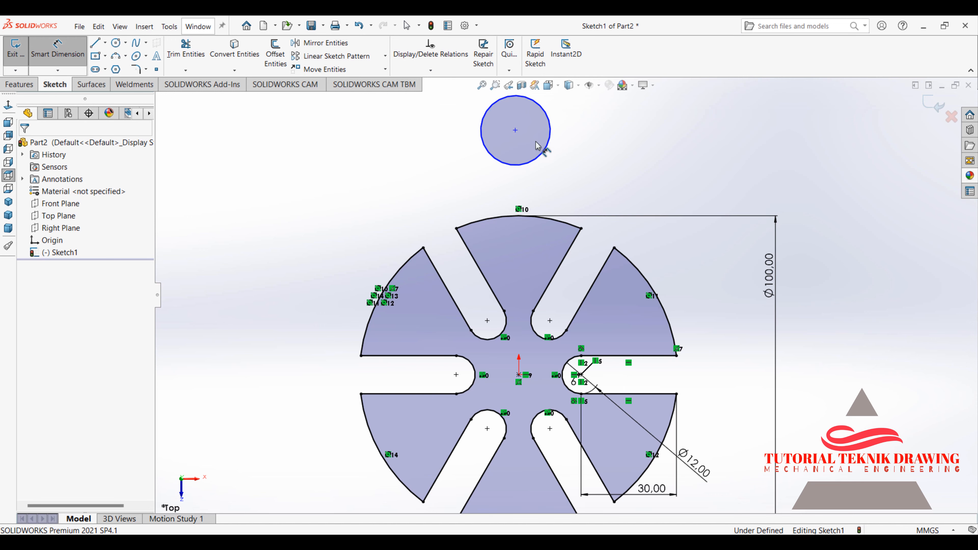
click(549, 150)
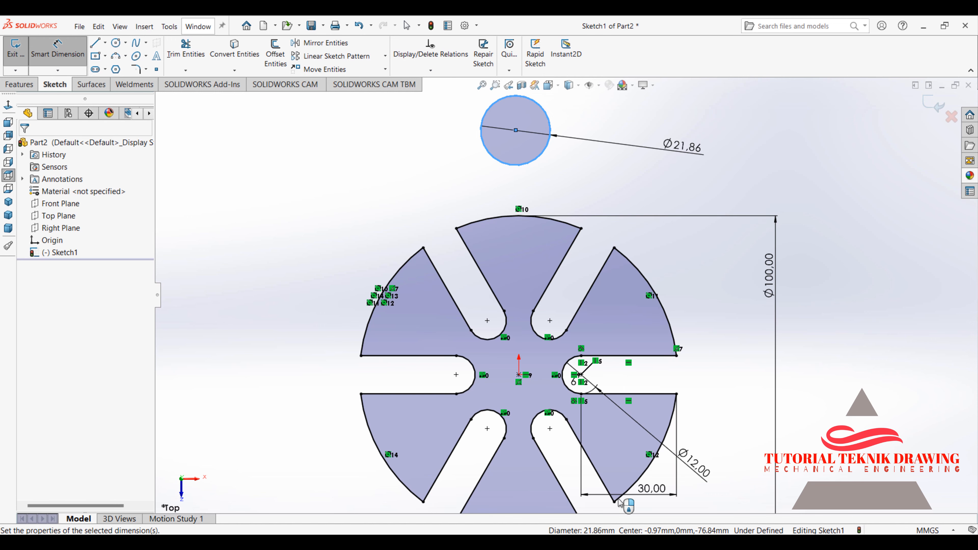
click(682, 157)
click(602, 542)
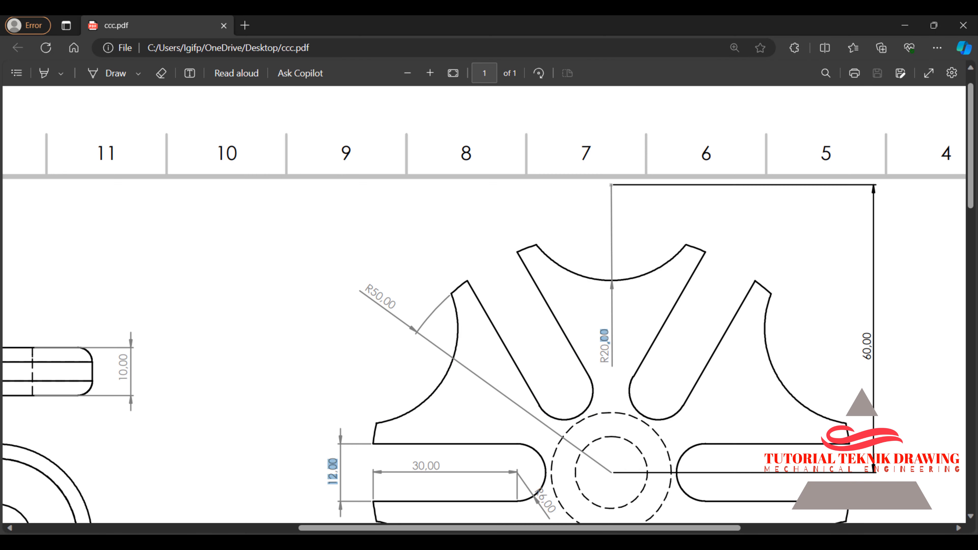
click(602, 541)
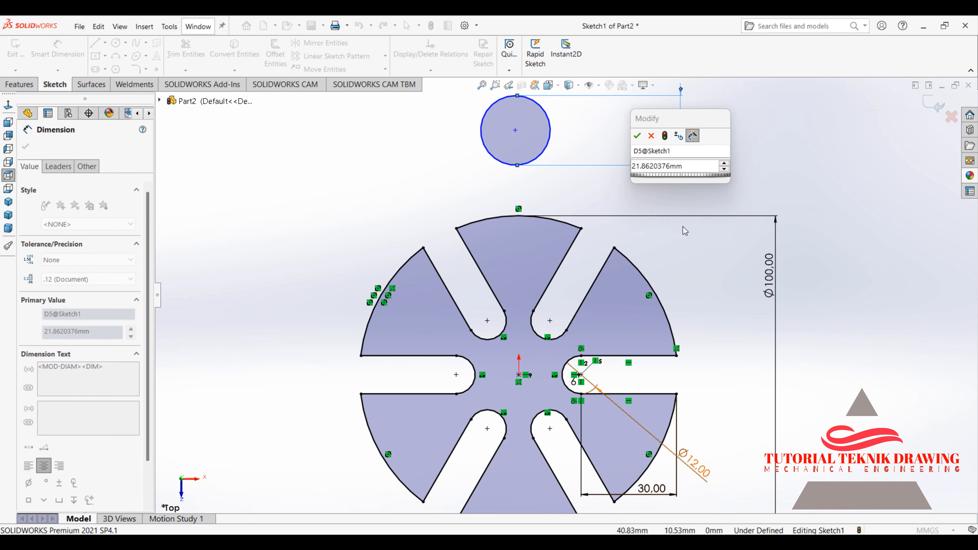
double_click(689, 170)
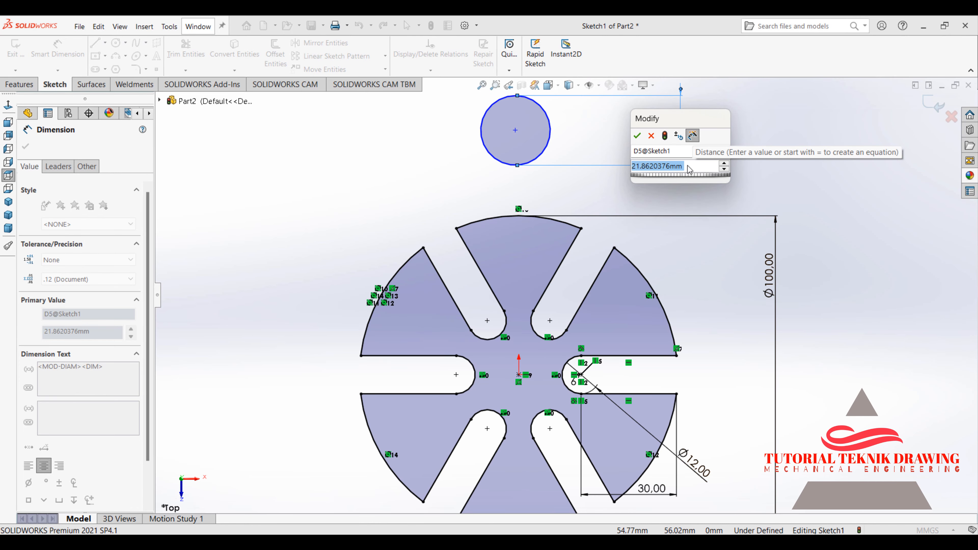
text(40)
click(638, 136)
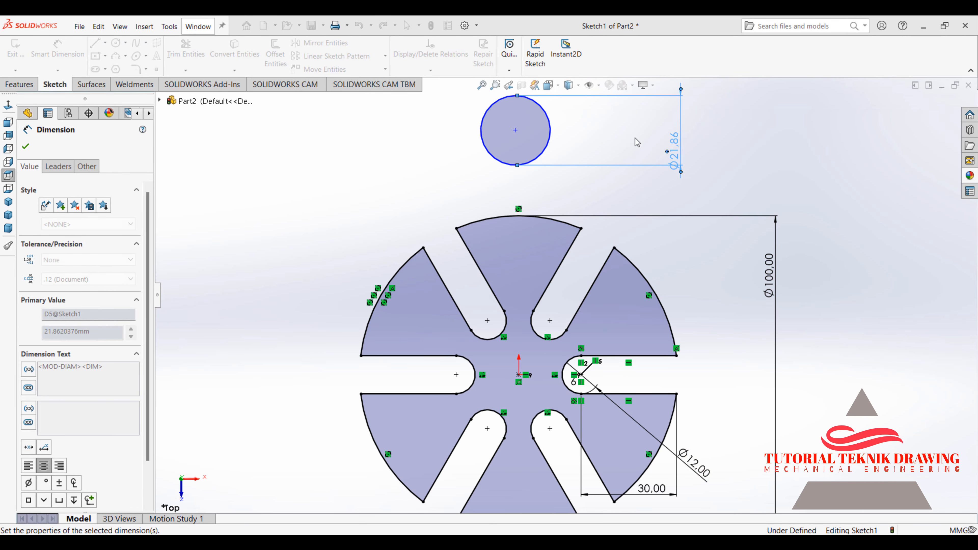
click(26, 146)
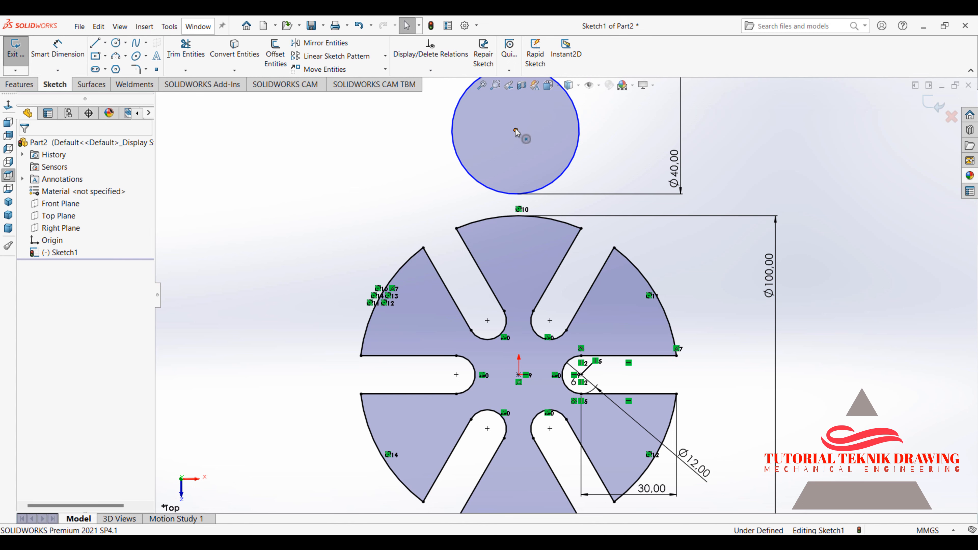
Add a Vertical relation between the 40 mm circle's centre point and the origin.
click(516, 130)
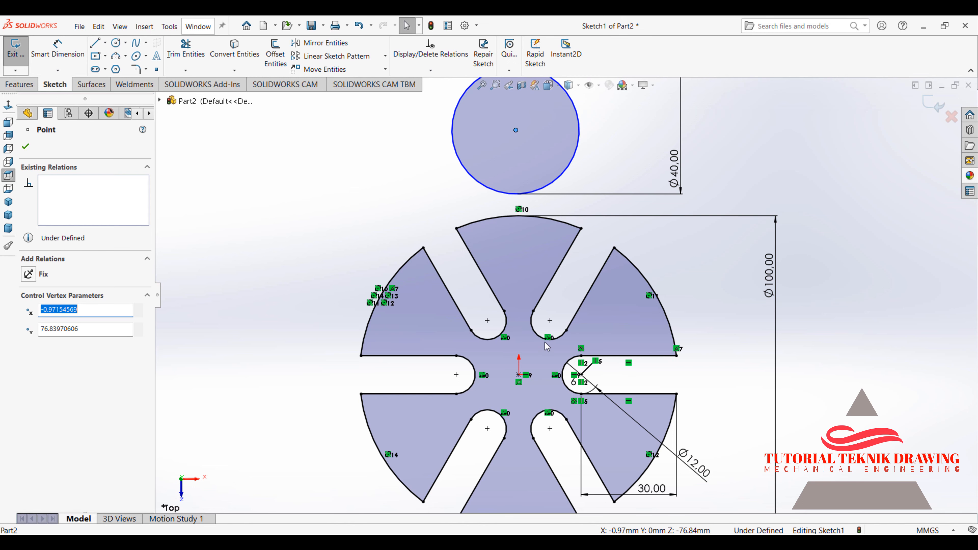
ctrl+click(519, 375)
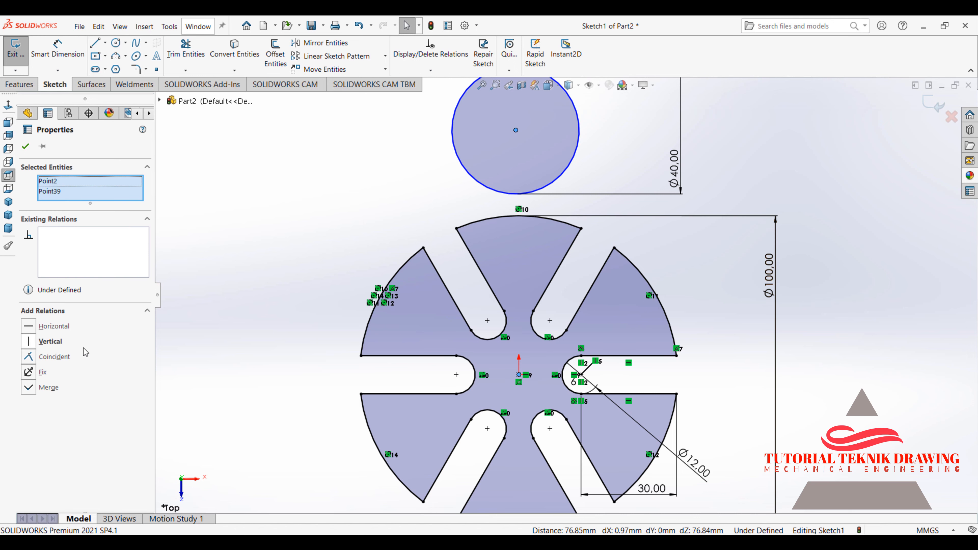
click(29, 341)
click(26, 147)
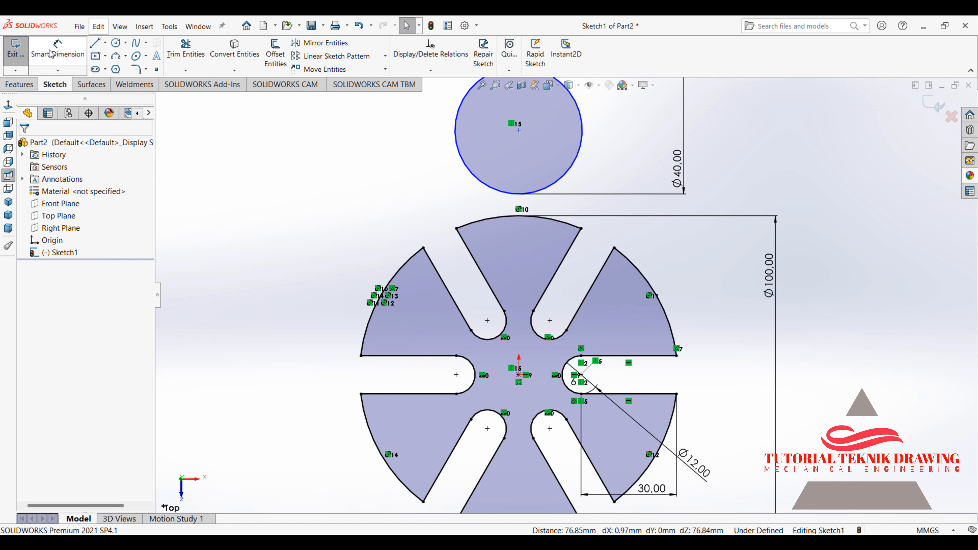
Dimension the vertical distance between the 40 mm circle's centre and the origin as 60 mm.
click(57, 48)
click(519, 130)
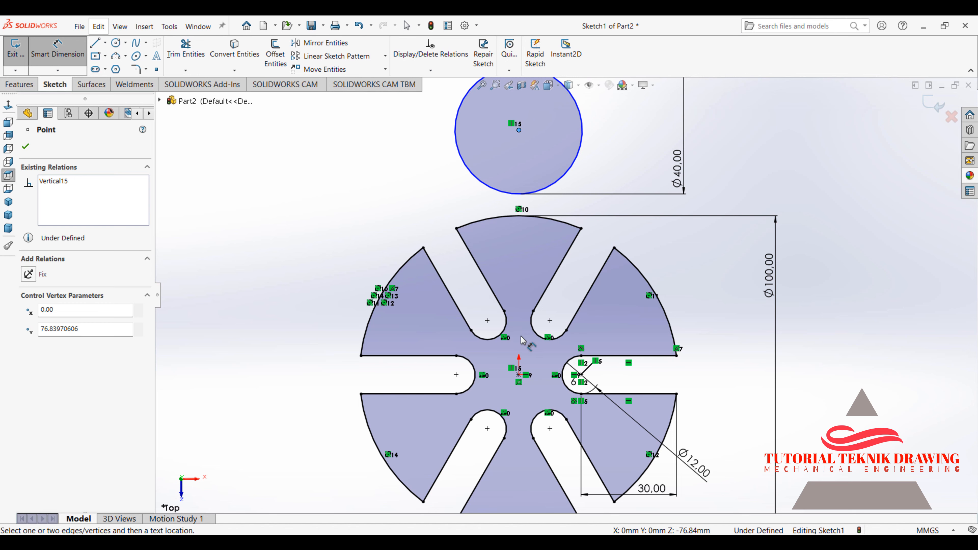
click(519, 376)
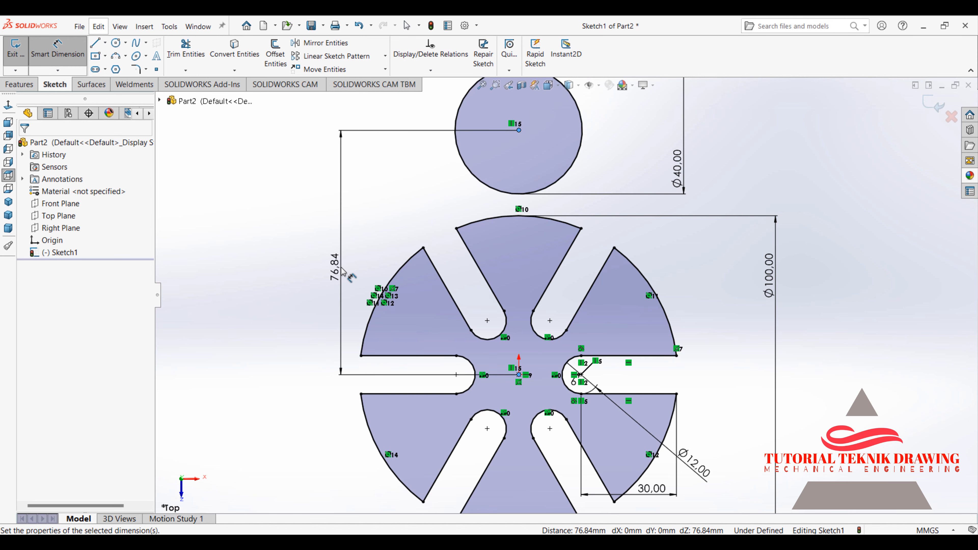
click(341, 271)
text(60)
click(297, 251)
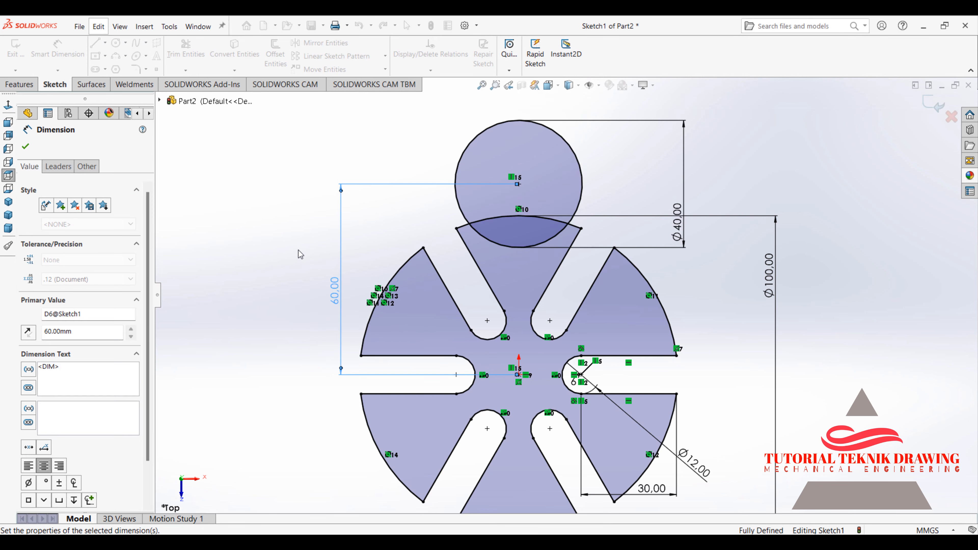
click(25, 146)
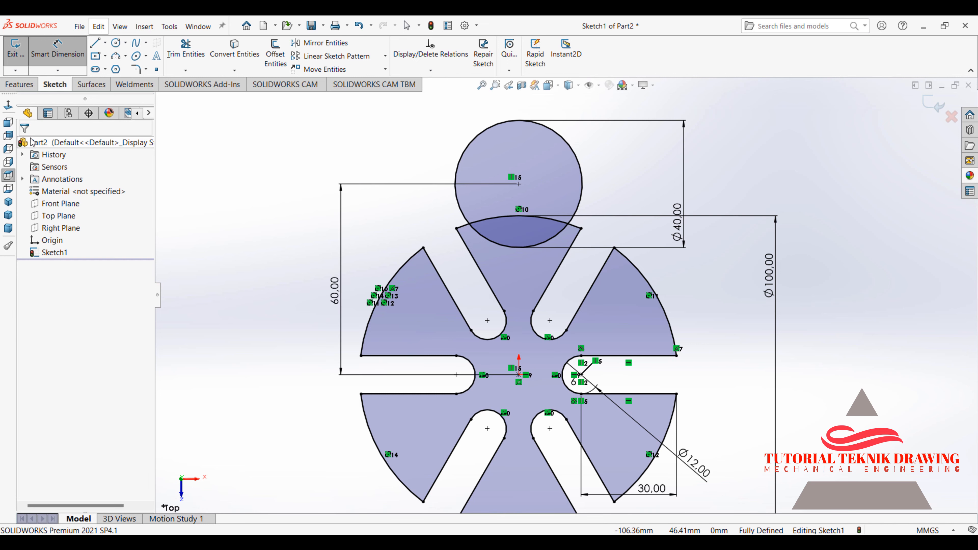
Trim away the part of the 40 mm circle outside the wheel, leaving its lower arc inside the uppermost sector.
click(185, 51)
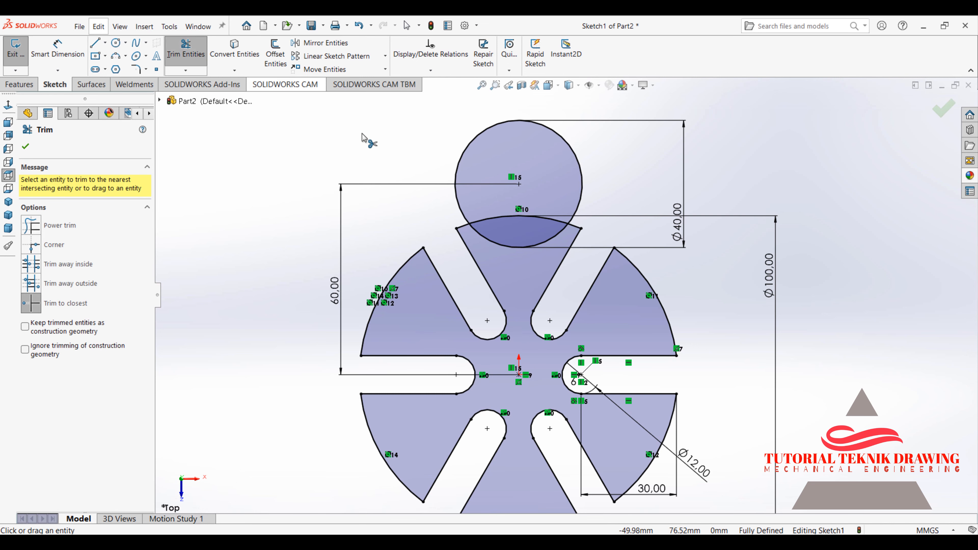
click(476, 138)
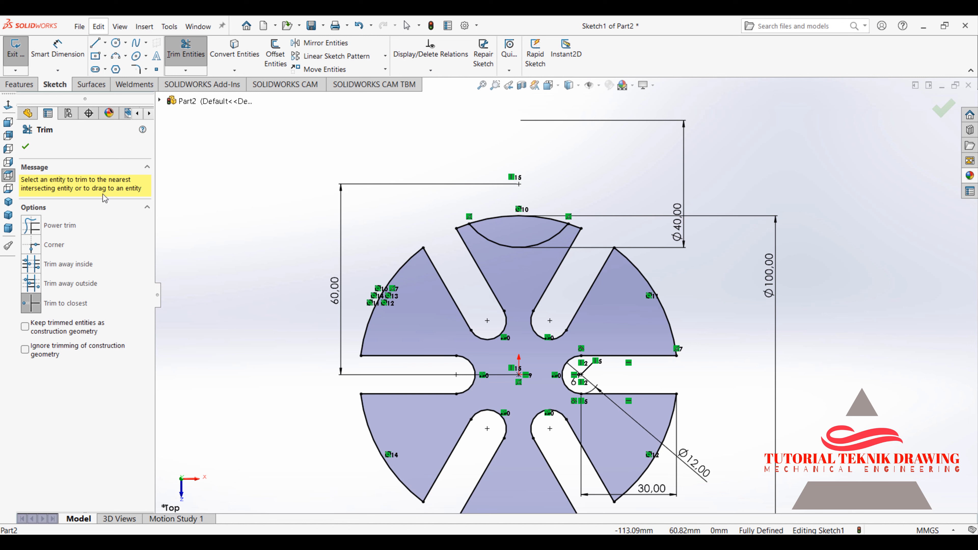
click(26, 147)
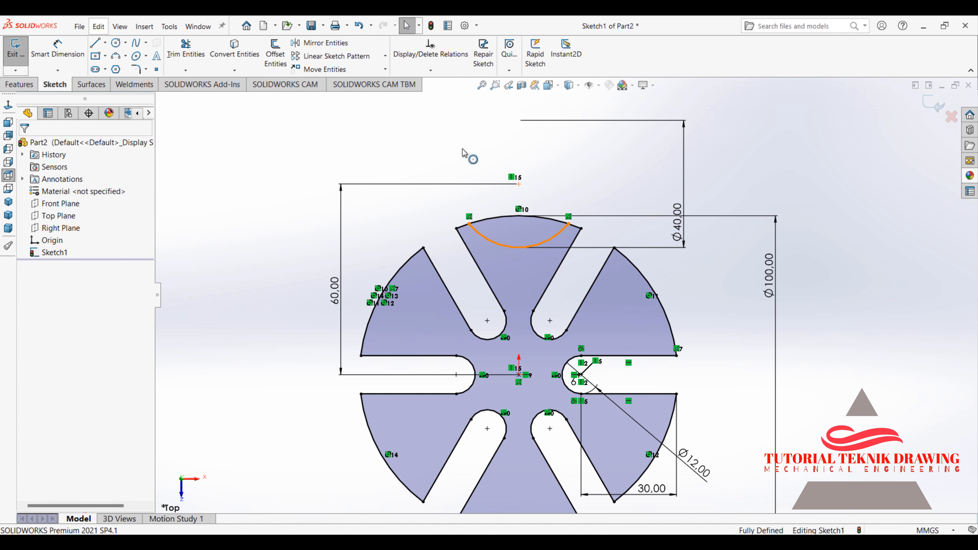
Circular-pattern the concave arc in the uppermost sector around the origin as 6 equally spaced instances over 360 degrees.
click(384, 56)
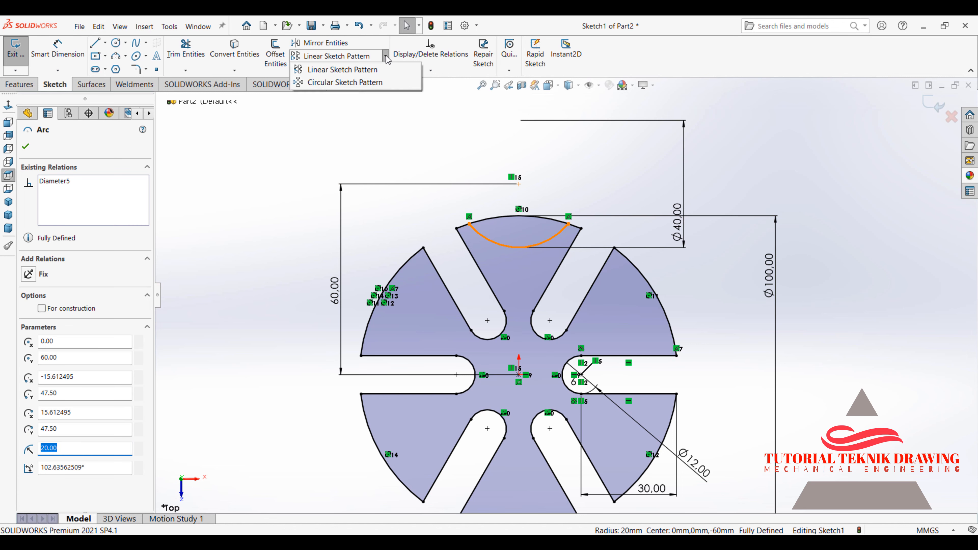
click(371, 83)
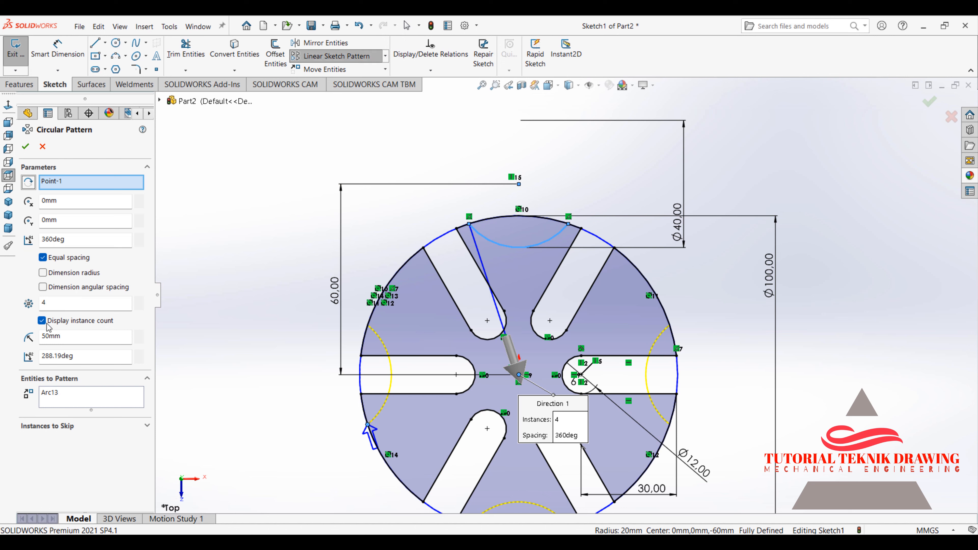
double_click(49, 309)
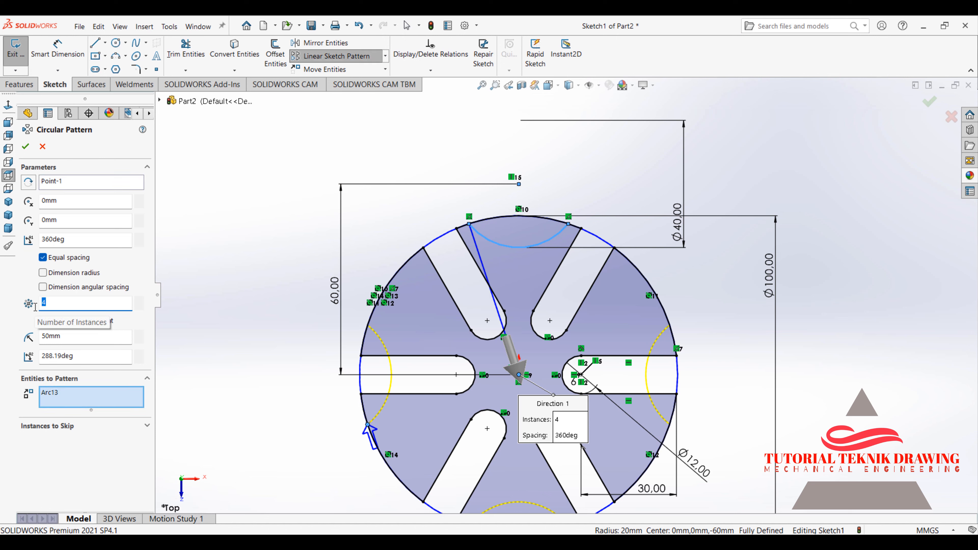
key(Return)
click(26, 147)
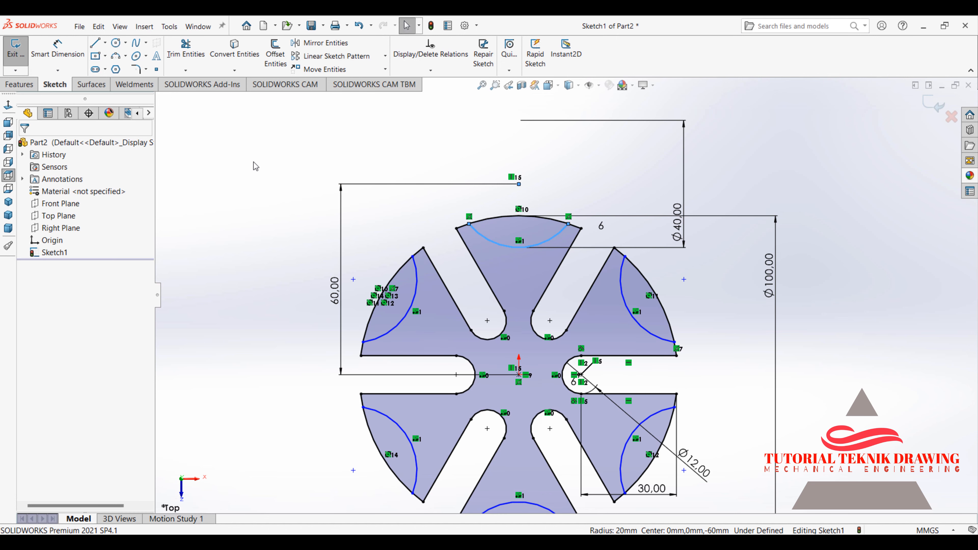
Trim away the outer rim arcs beyond the concave arcs on all six sectors of the wheel.
click(186, 50)
click(507, 222)
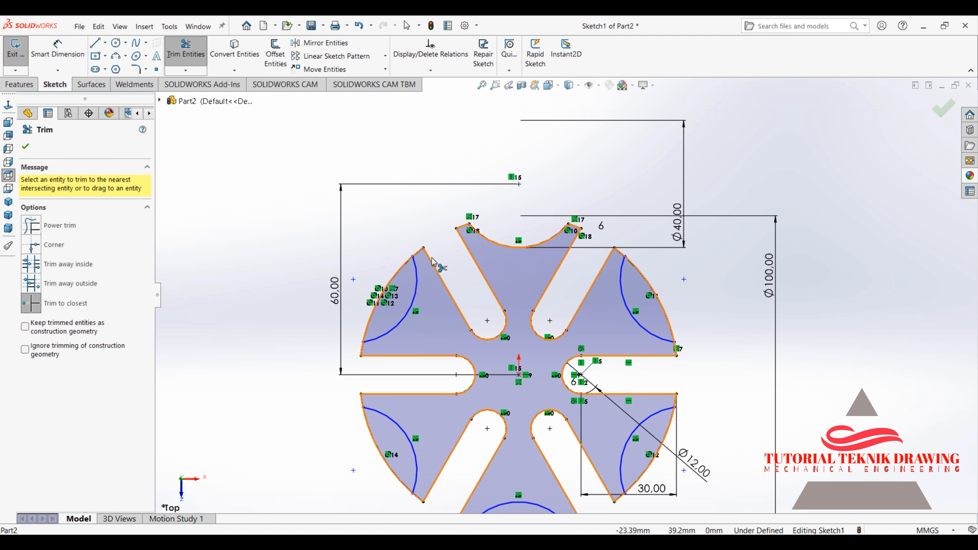
click(396, 290)
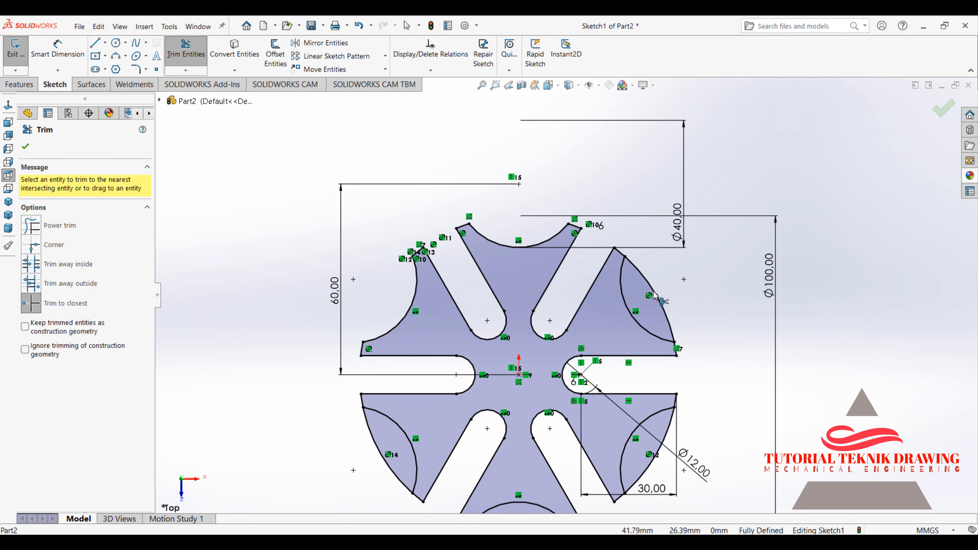
click(650, 295)
key(f)
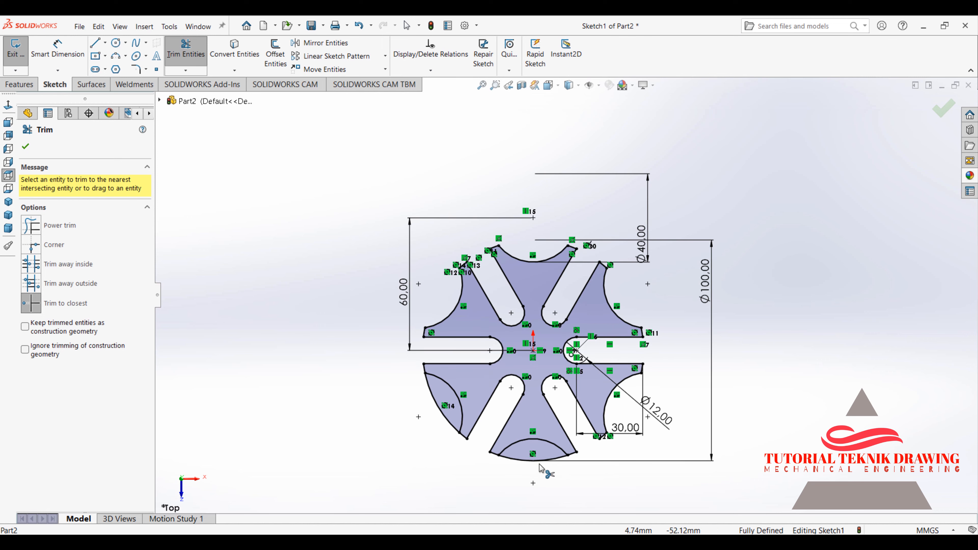
click(538, 466)
click(441, 414)
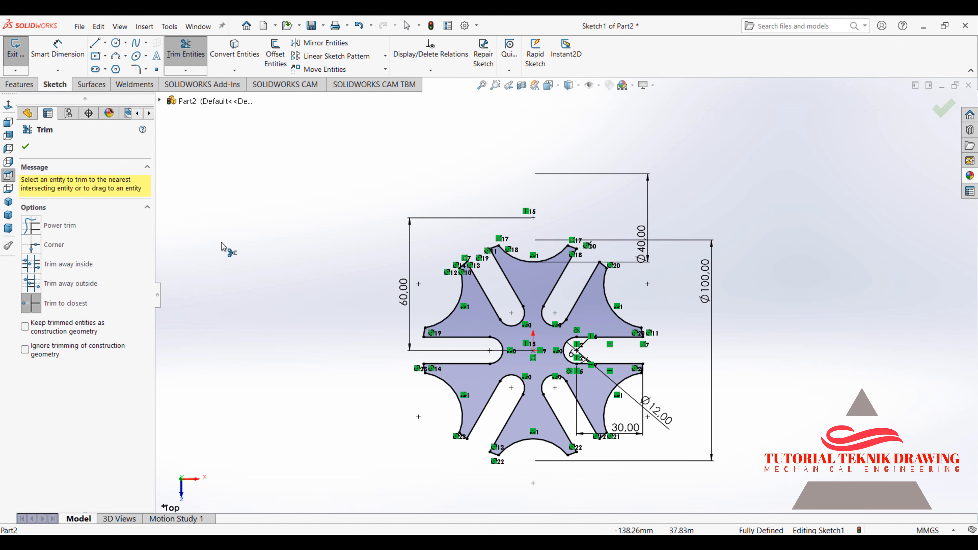
click(26, 146)
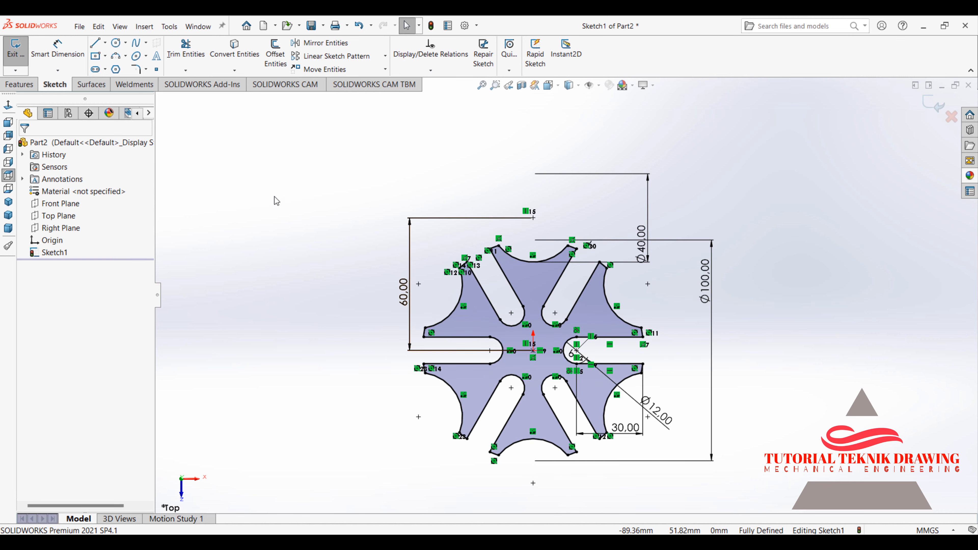
Extrude the wheel profile 8 mm as a blind boss, checking the plate thickness in ccc.pdf.
click(8, 86)
click(21, 54)
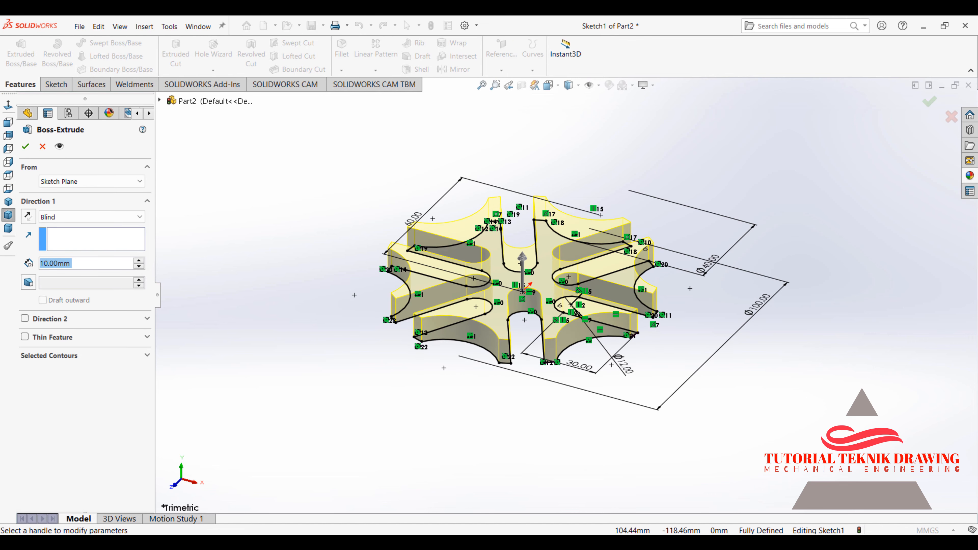
key(alt+Tab)
scroll(659, 345, down, 7)
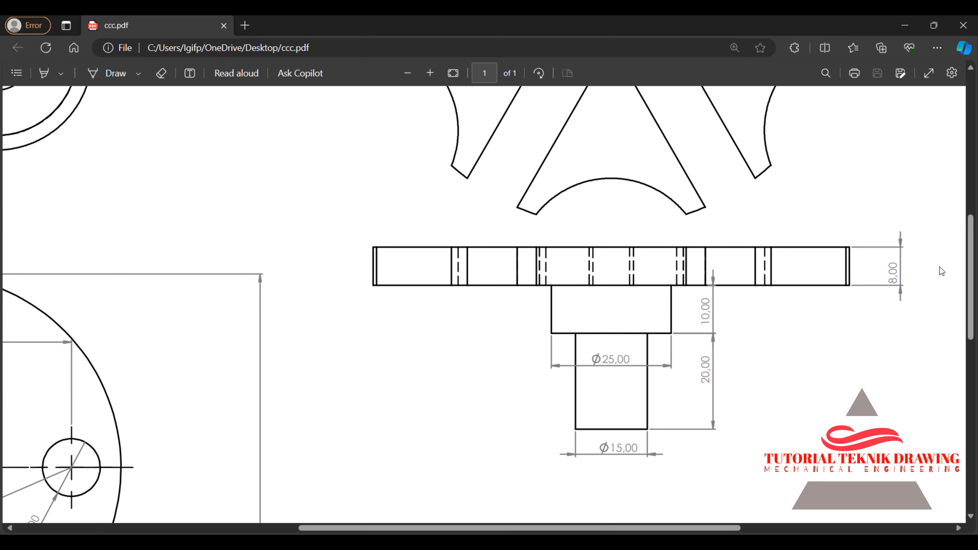
click(902, 24)
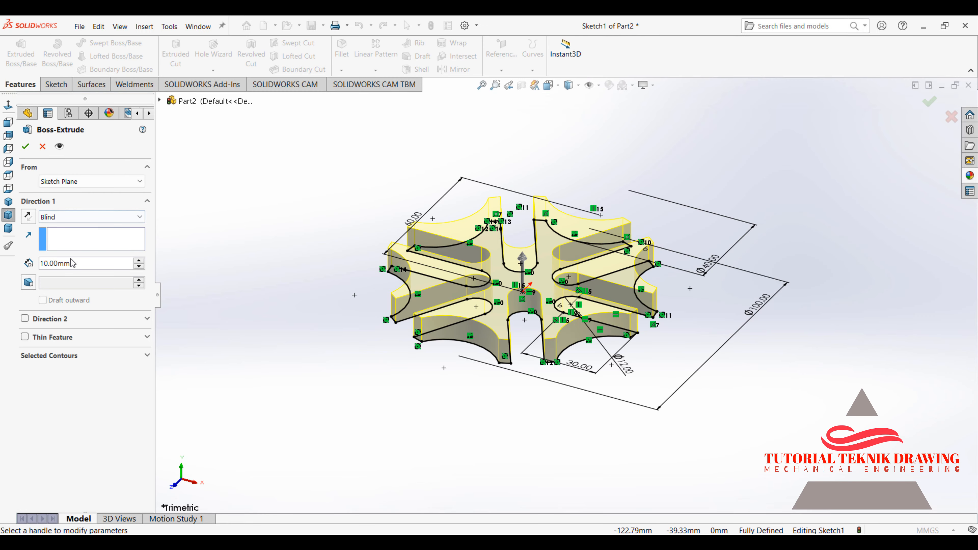
text(8)
key(Return)
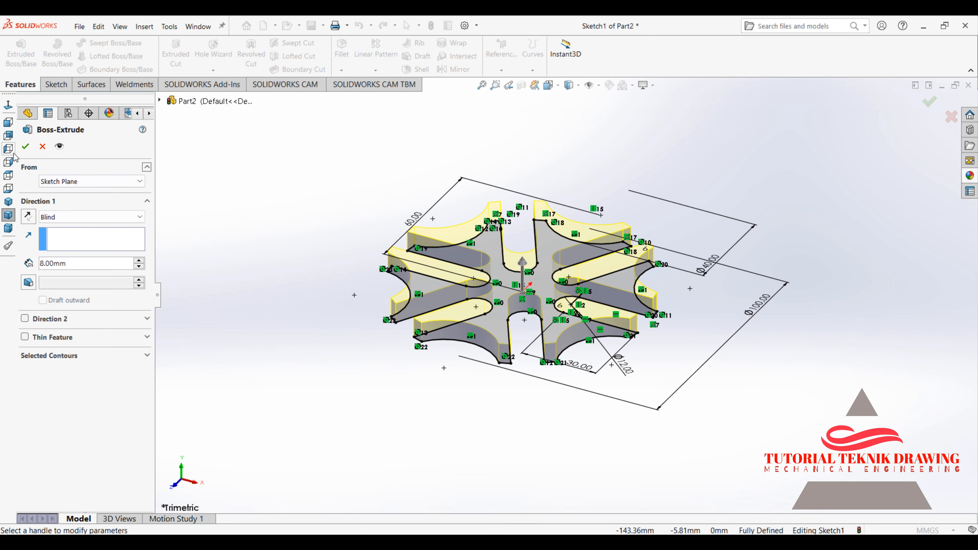
click(25, 146)
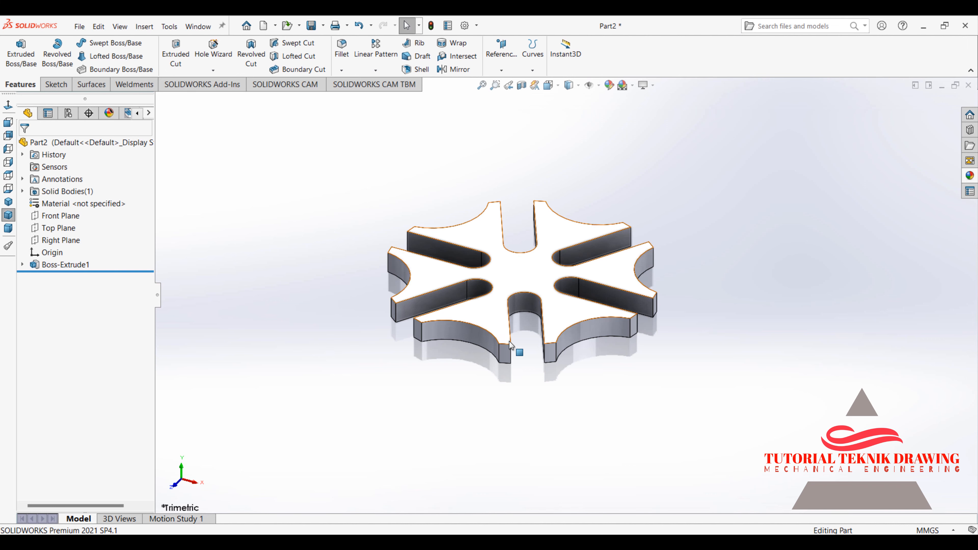
Sketch a circle about 14 mm in diameter on the wheel's underside face, centred on the origin.
middle_drag(519, 349, 528, 169)
click(523, 283)
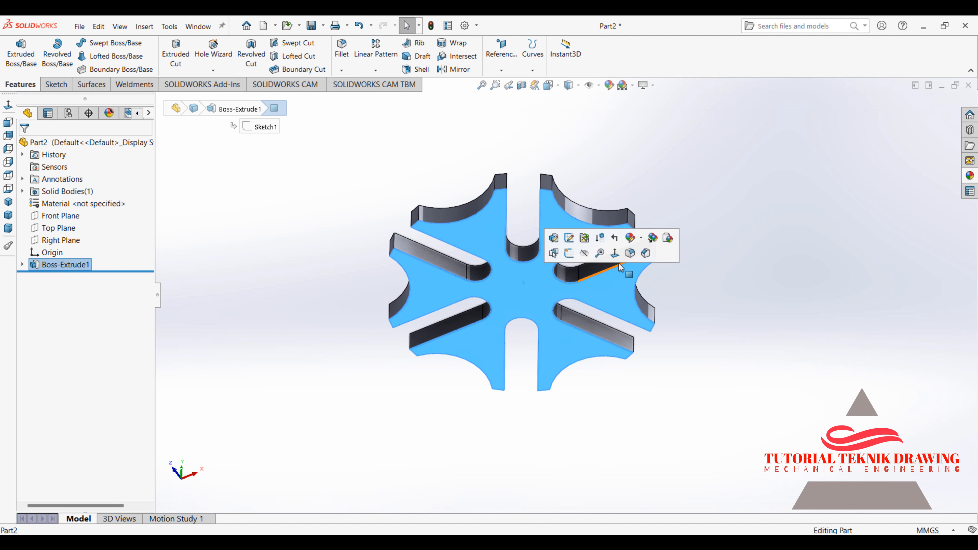
click(618, 251)
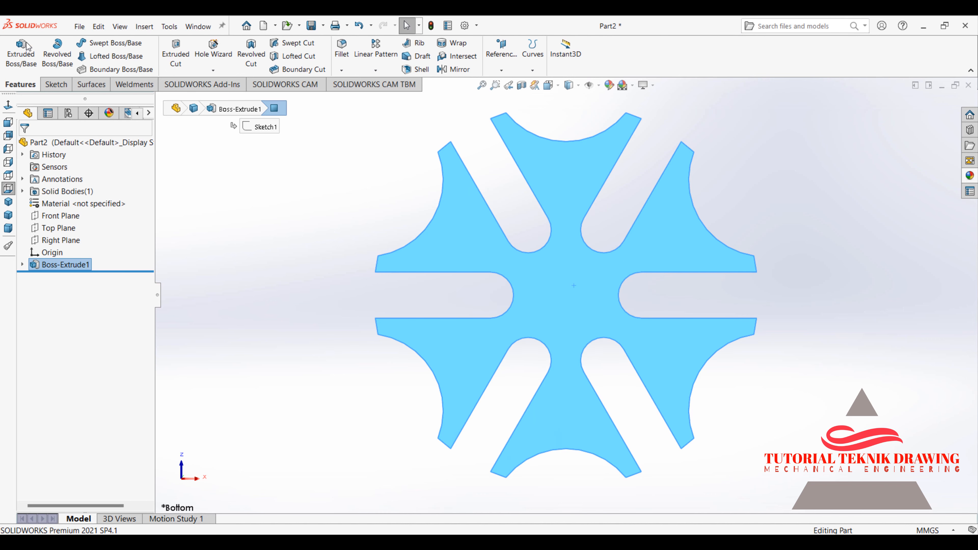
click(55, 84)
click(116, 43)
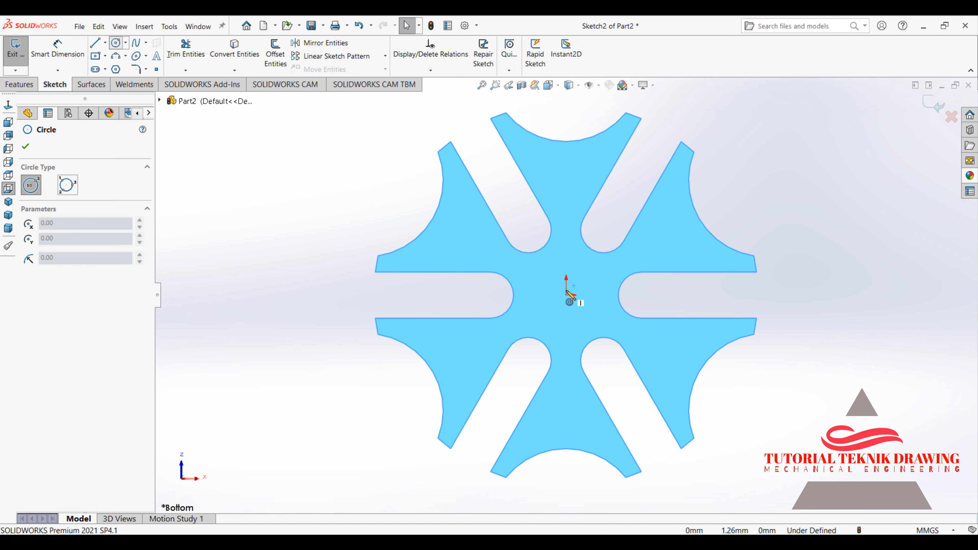
click(566, 295)
click(578, 271)
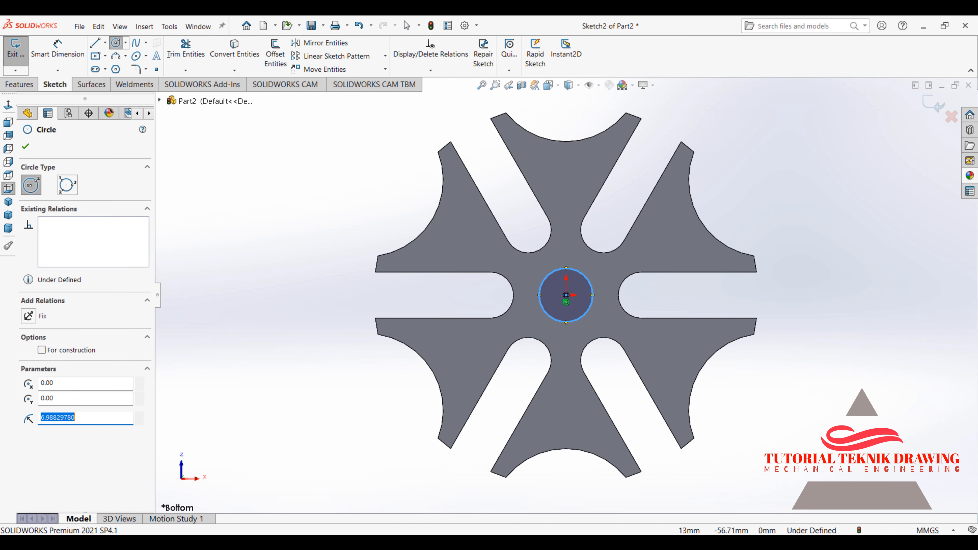
Dimension the underside circle's diameter as 25 mm, checking the hub diameter in ccc.pdf.
click(602, 542)
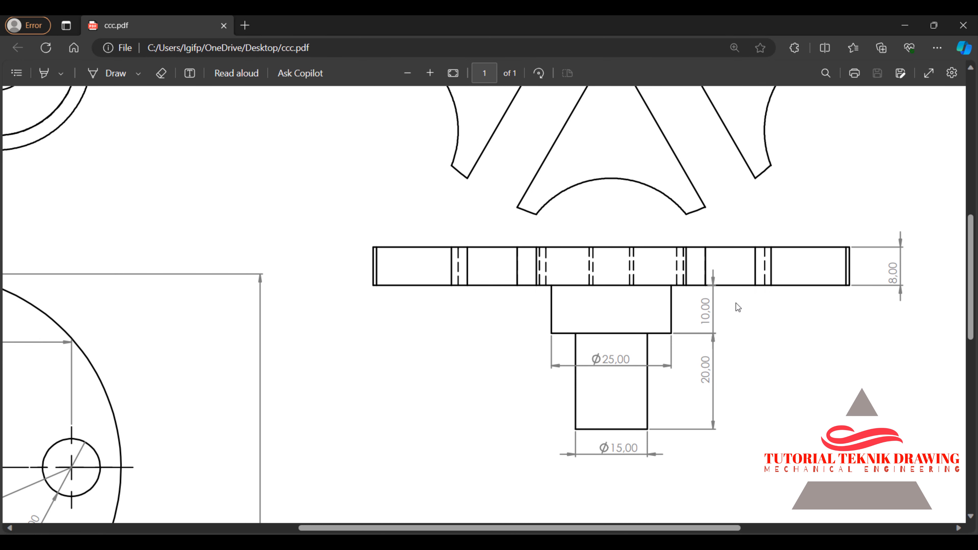
click(905, 22)
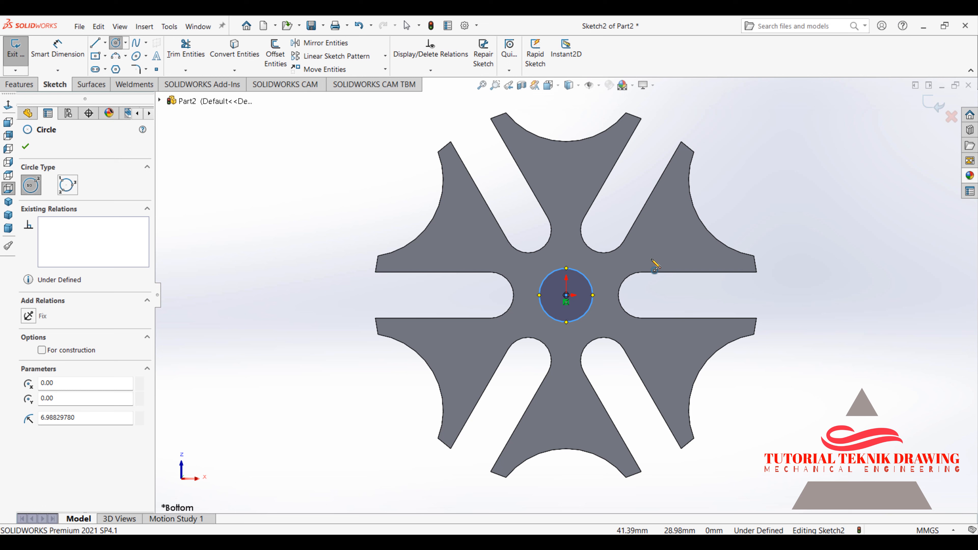
click(43, 68)
click(541, 298)
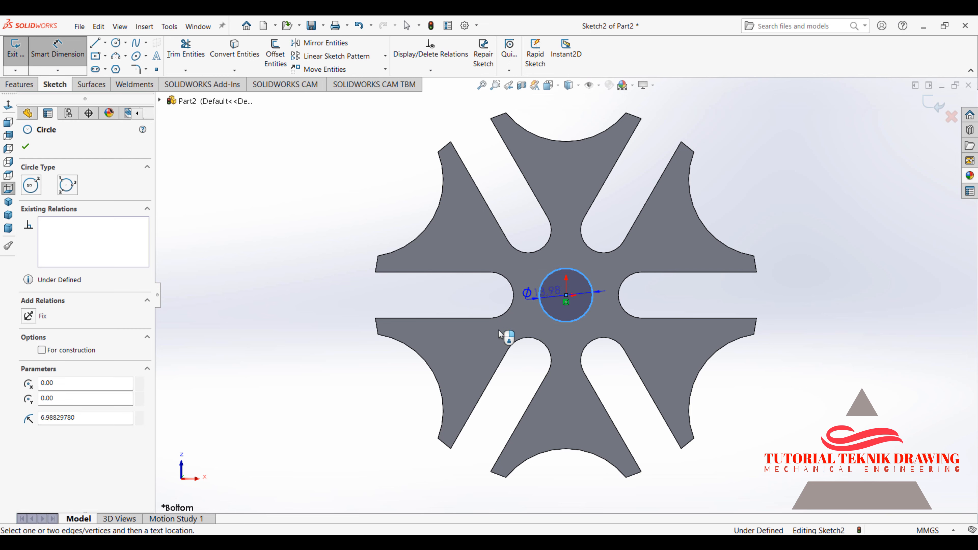
click(499, 330)
text(2)
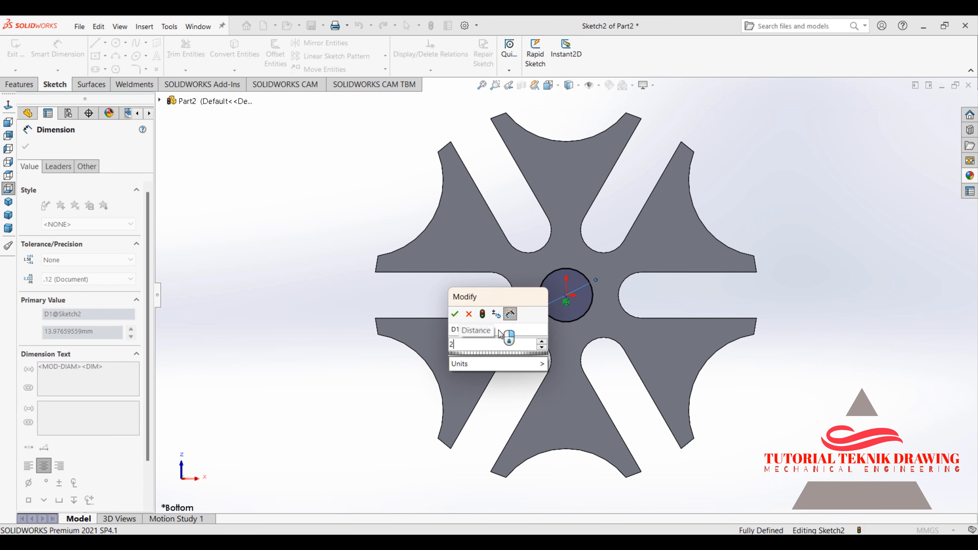
click(455, 314)
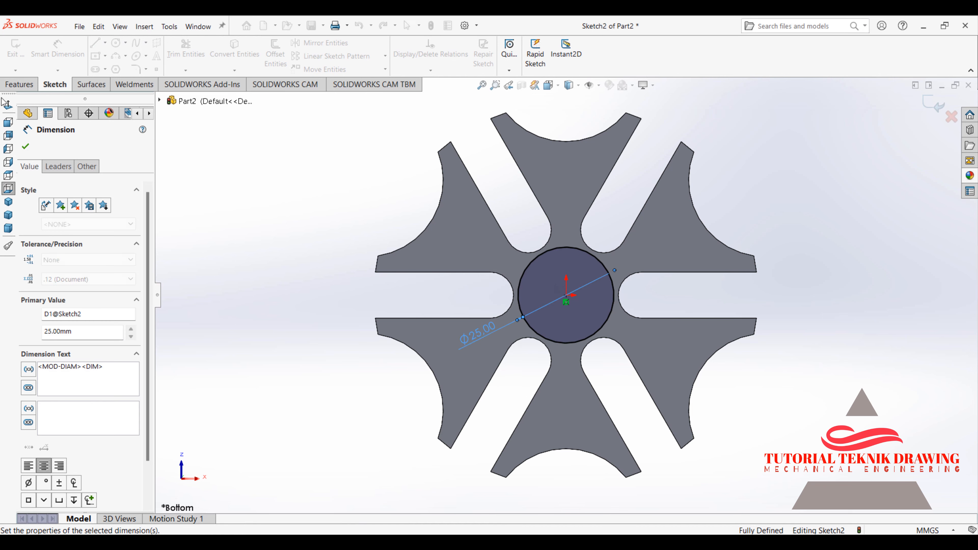
click(26, 146)
Extrude the 25 mm circle 10 mm as a blind boss merged with the wheel.
click(19, 84)
click(21, 54)
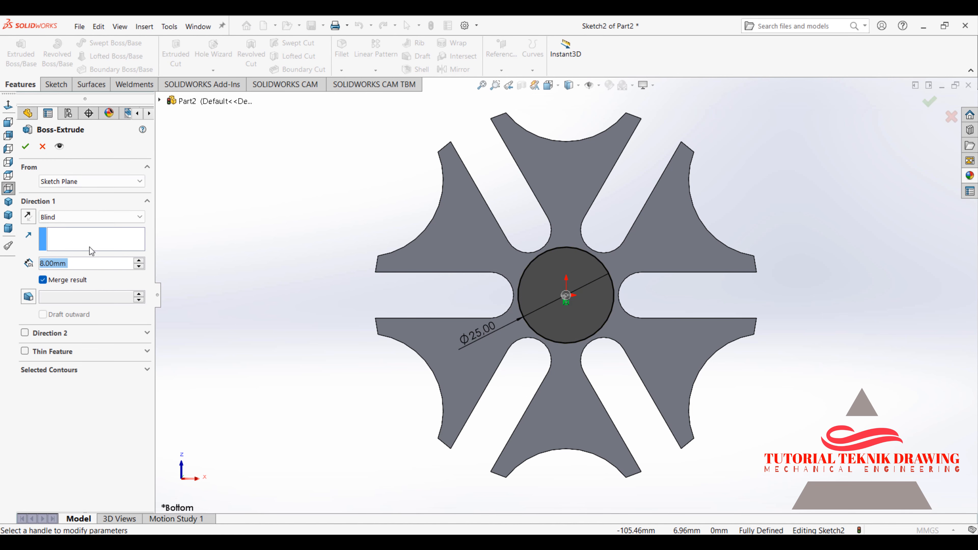
text(10)
key(Return)
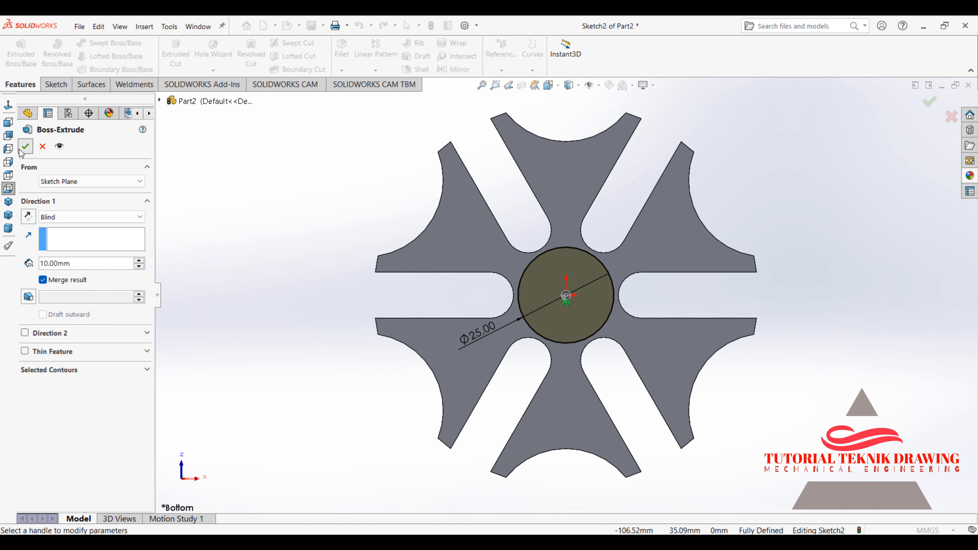
click(26, 147)
Sketch a circle about 13 mm in diameter on the 25 mm hub's end face, centred on the origin.
click(566, 286)
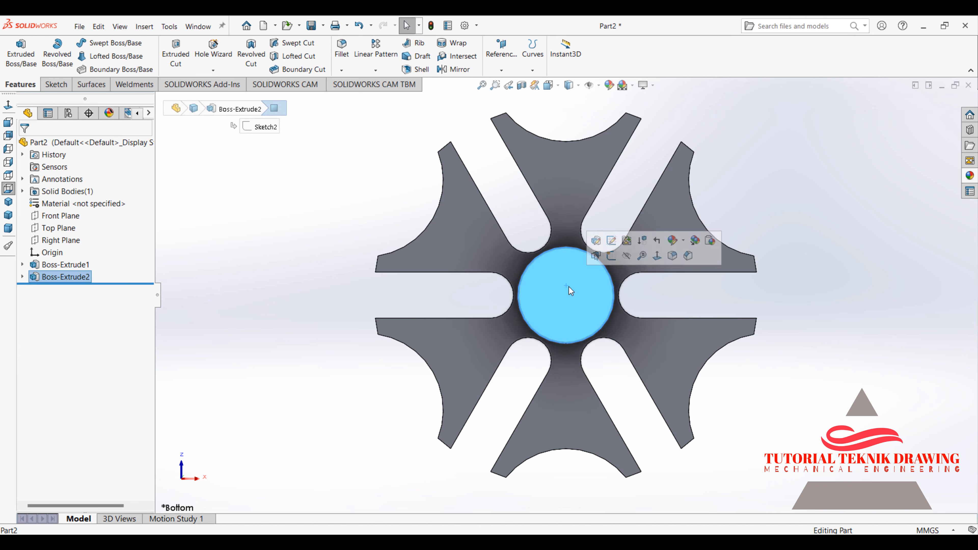
click(657, 256)
click(54, 84)
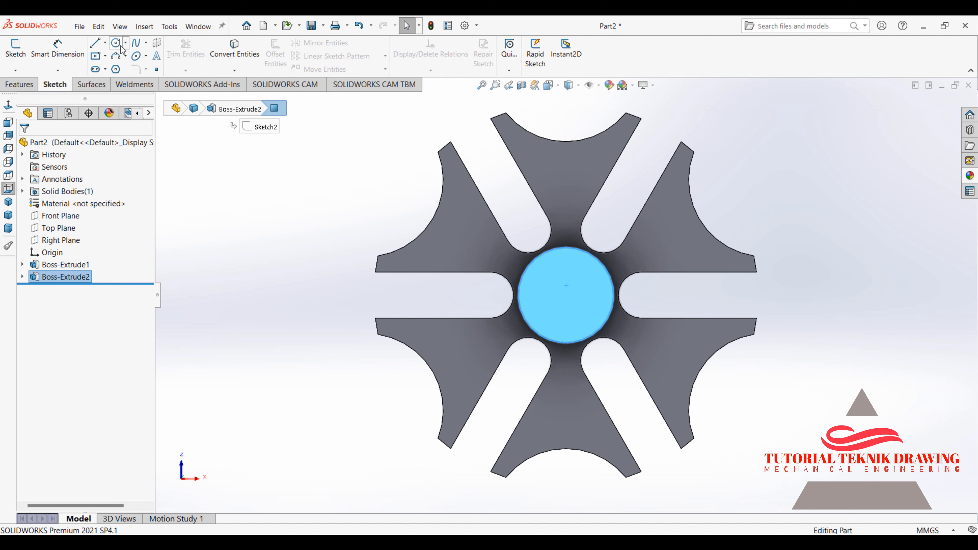
click(118, 44)
click(566, 295)
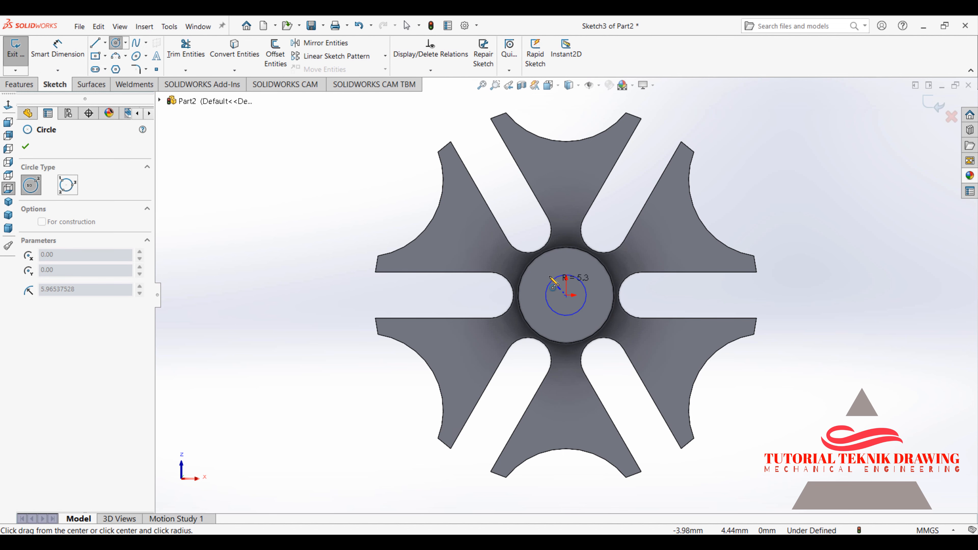
click(552, 273)
Dimension the circle on the hub's end face as 15 mm in diameter, checking the shaft diameter in ccc.pdf.
click(620, 541)
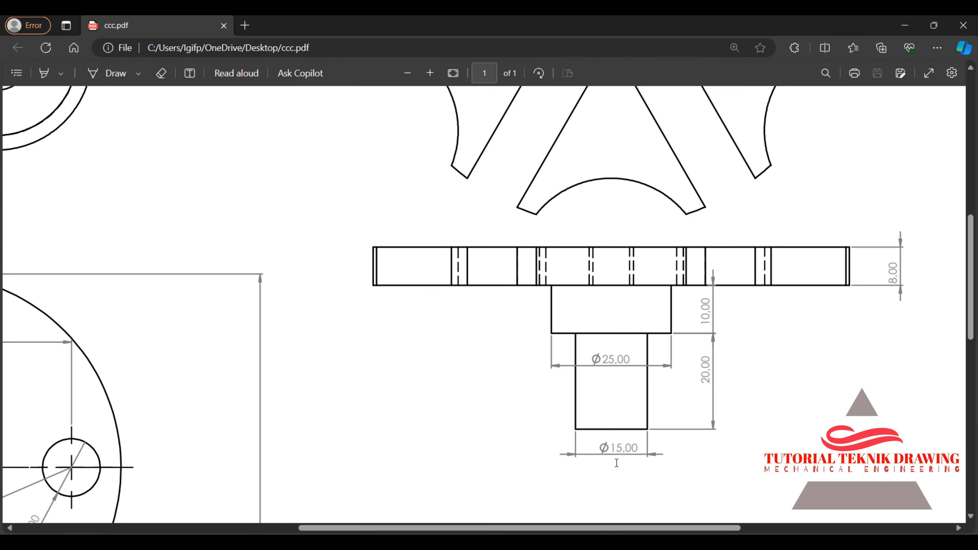
click(906, 25)
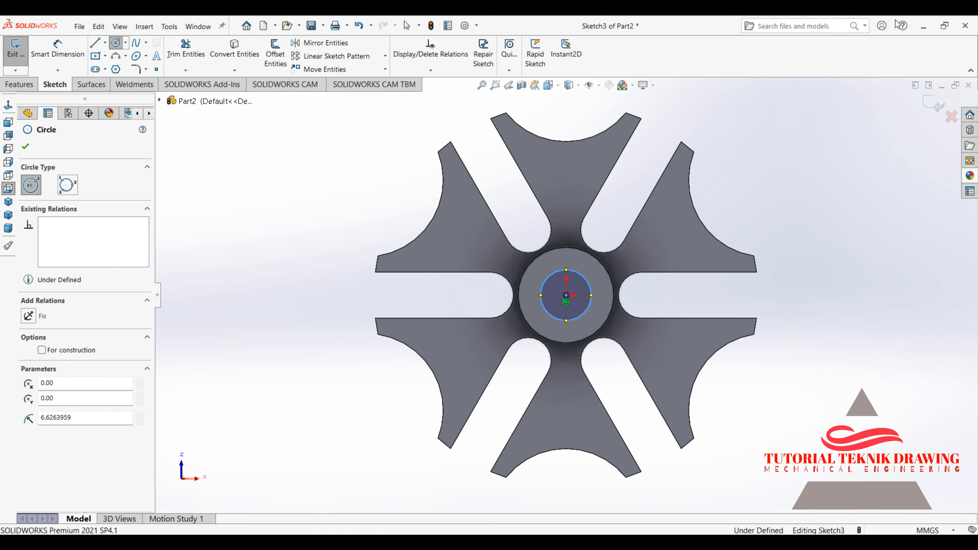
click(57, 48)
click(592, 308)
click(693, 313)
text(1)
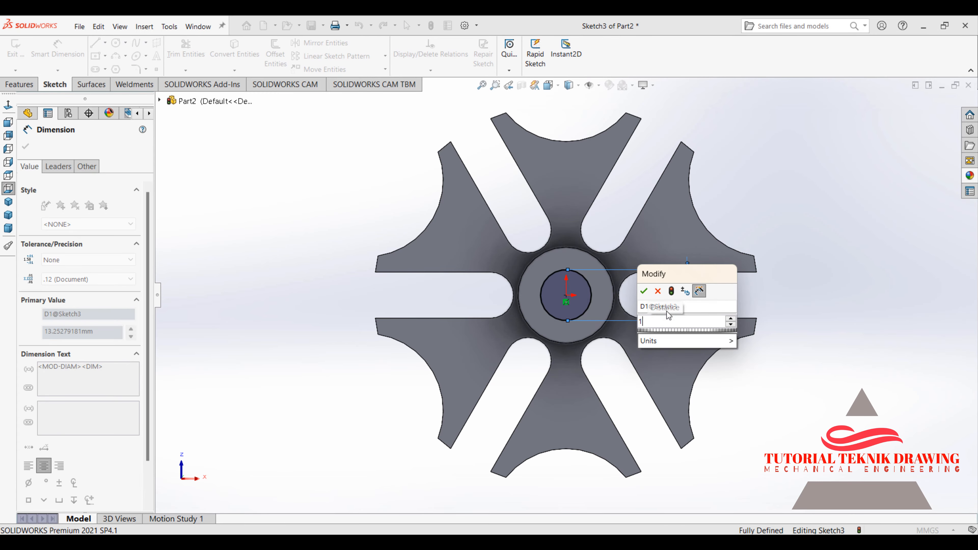
text(5)
click(645, 292)
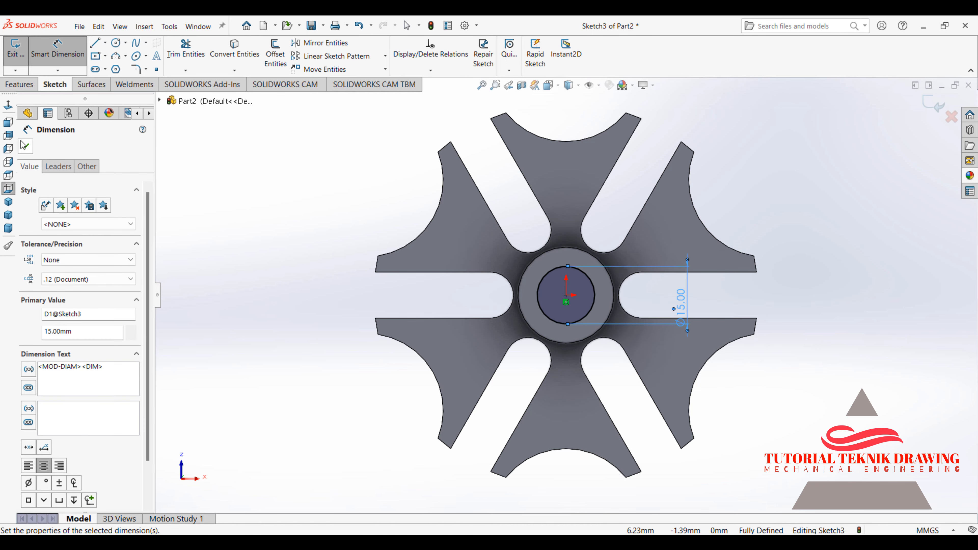
click(24, 145)
Extrude the 15 mm circle 20 mm as a blind boss merged with the hub.
click(19, 85)
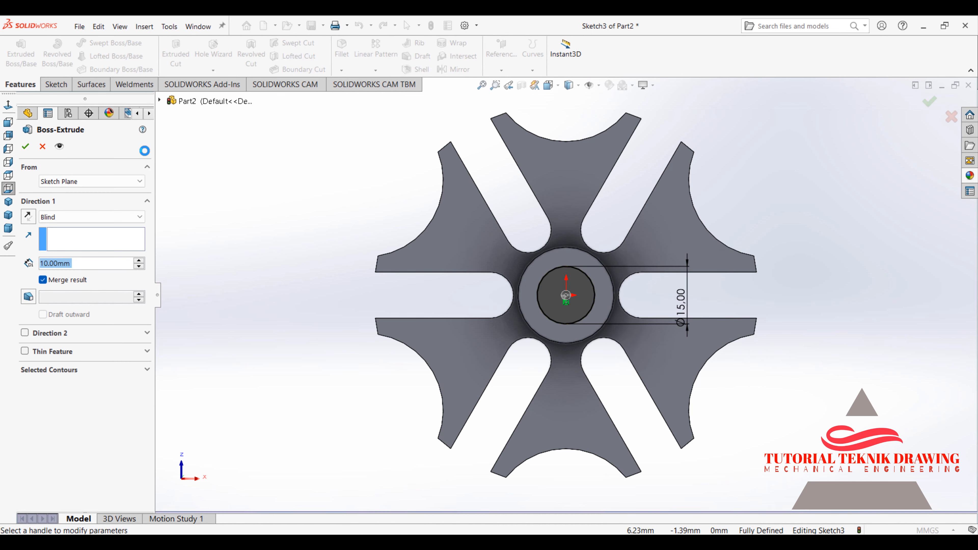
text(20)
key(Return)
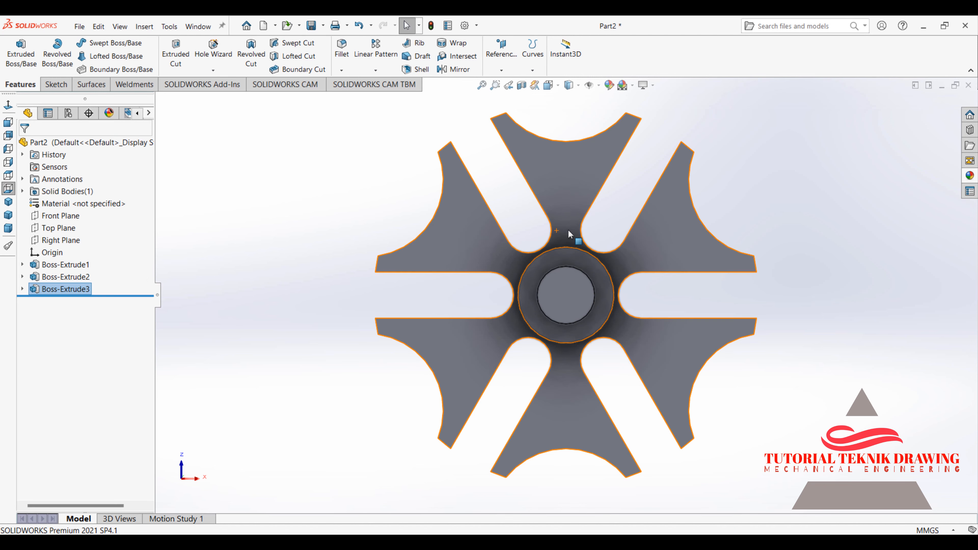
Browse the metal appearances from Zinc to Gold and apply polished gold to the wheel's 15 mm shaft.
middle_drag(564, 208, 501, 454)
click(970, 176)
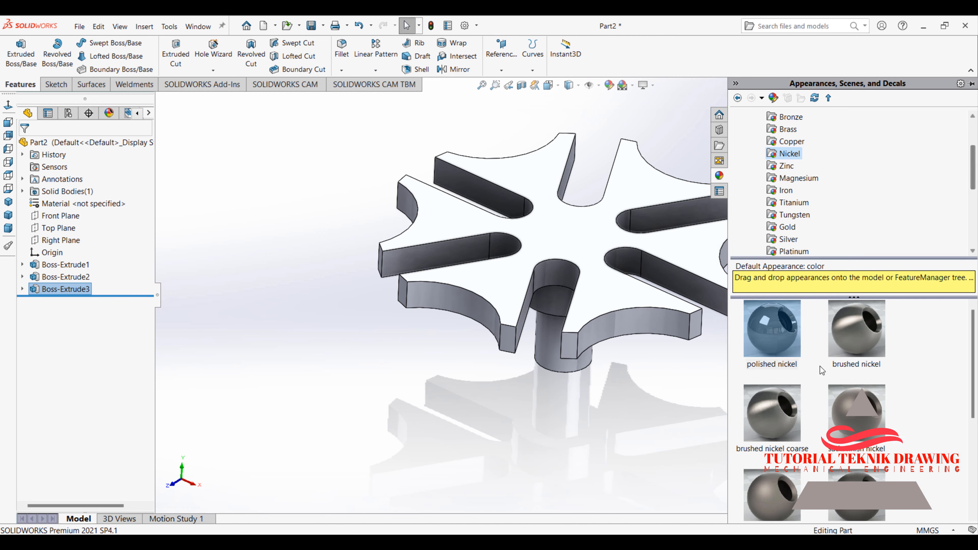
click(787, 166)
click(792, 180)
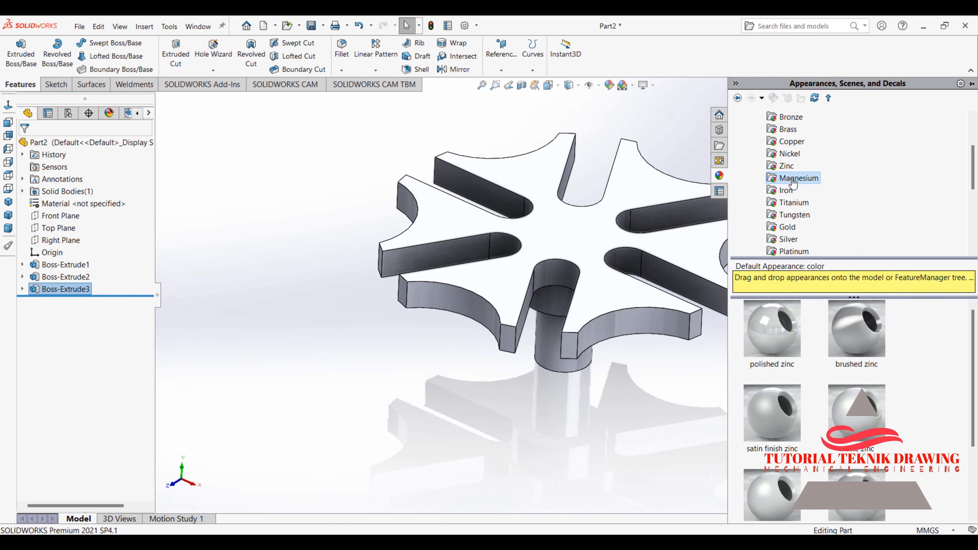
click(786, 191)
click(789, 204)
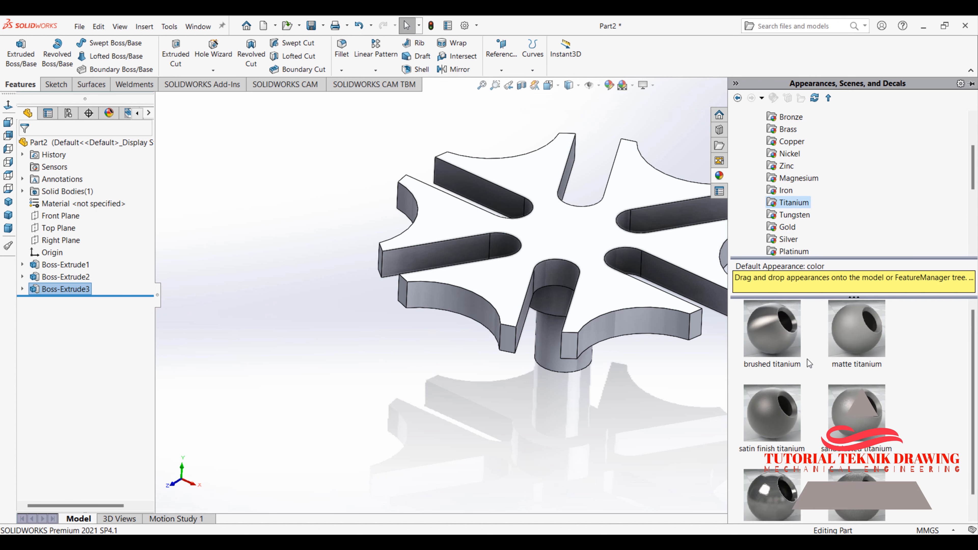
click(793, 215)
click(786, 230)
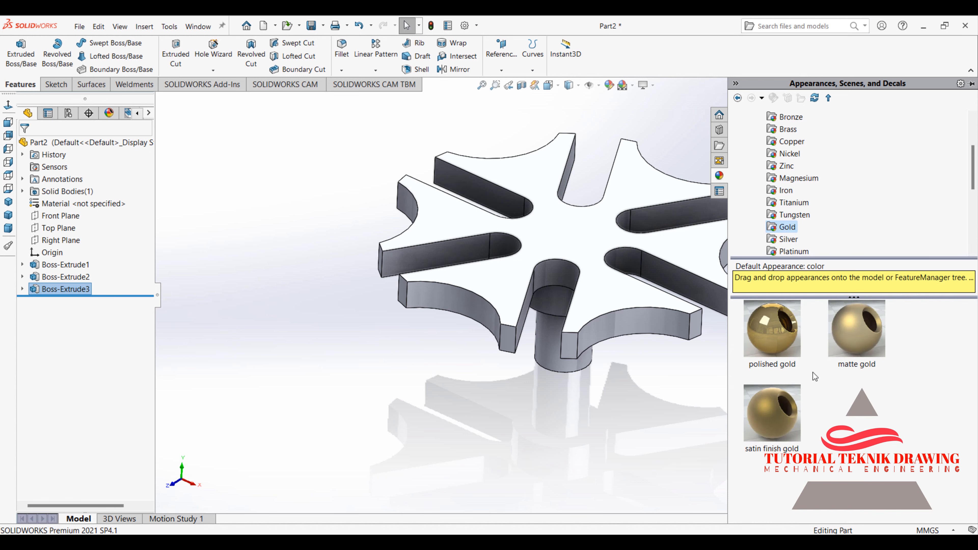
double_click(793, 336)
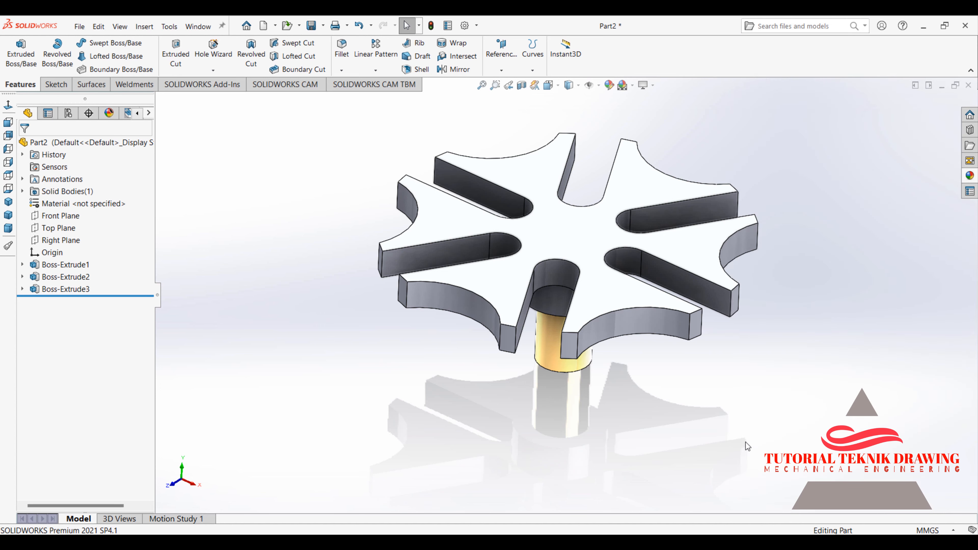
Select the whole six-slot wheel and apply the polished gold appearance to it.
scroll(647, 382, up, 2)
drag(800, 421, 412, 150)
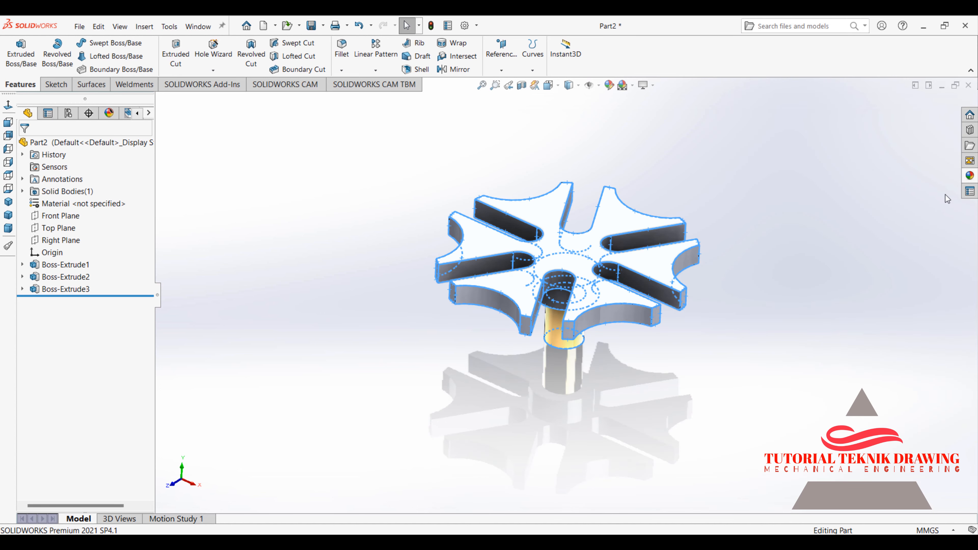
click(970, 182)
double_click(781, 327)
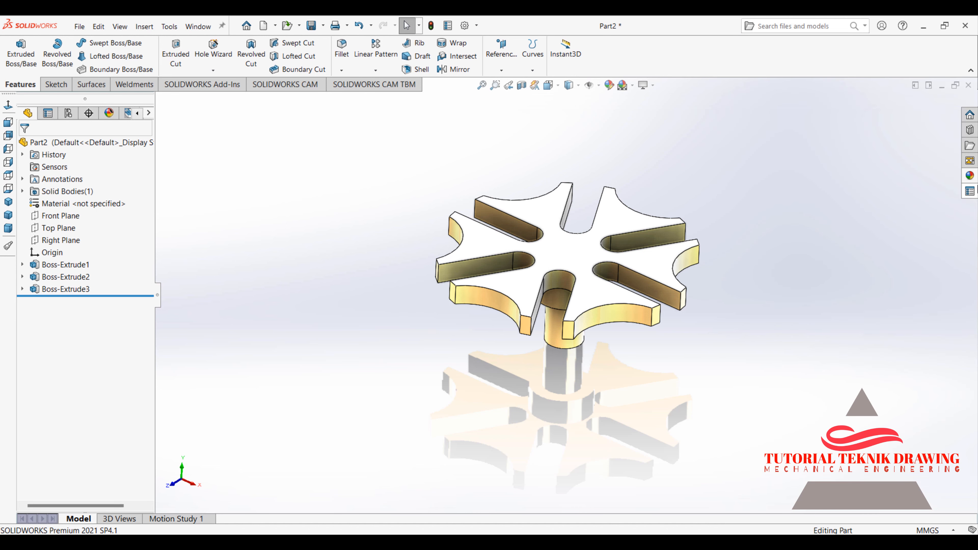
Look through the silver and general metal appearances, trying polished bronze and polished copper on the wheel.
click(971, 177)
click(785, 240)
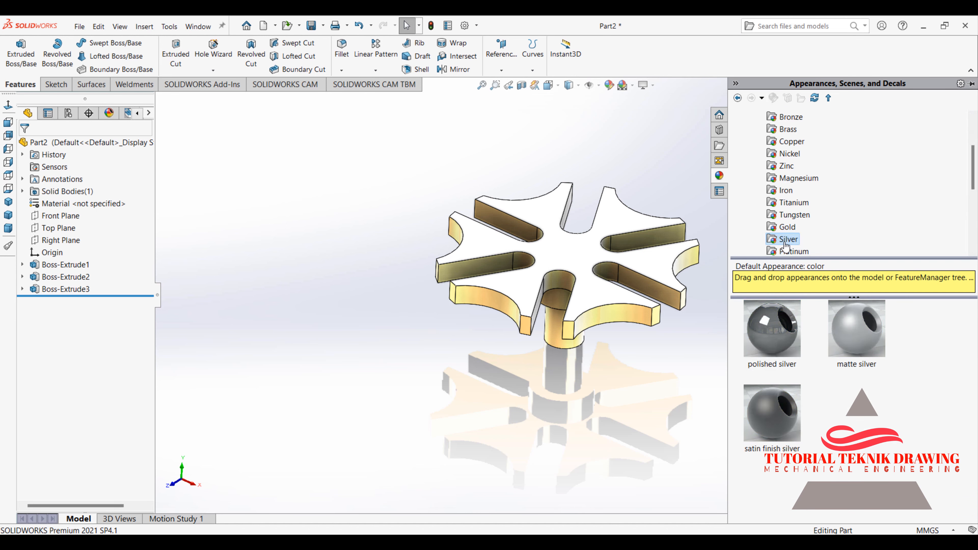
scroll(787, 147, up, 2)
click(782, 143)
scroll(825, 378, down, 3)
scroll(824, 402, up, 2)
scroll(826, 405, up, 2)
double_click(858, 418)
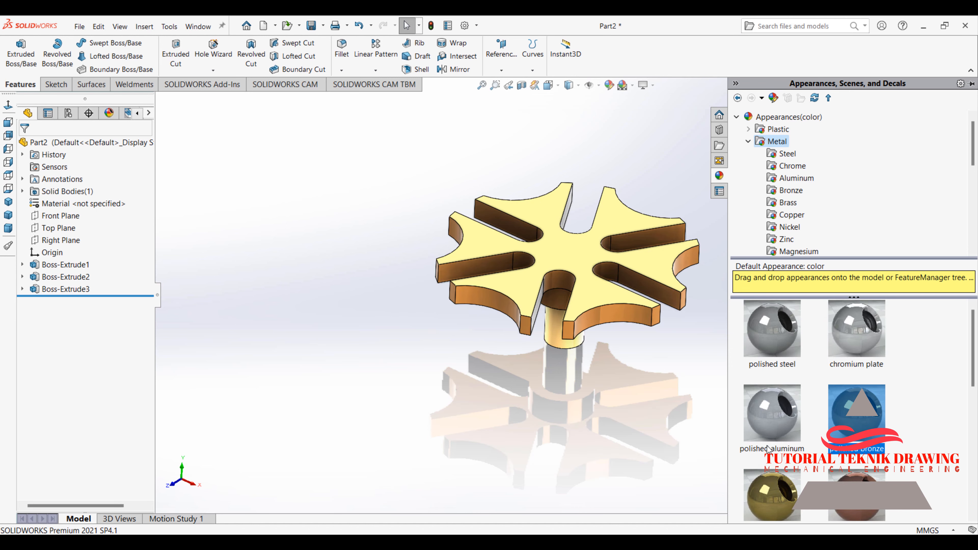
double_click(858, 495)
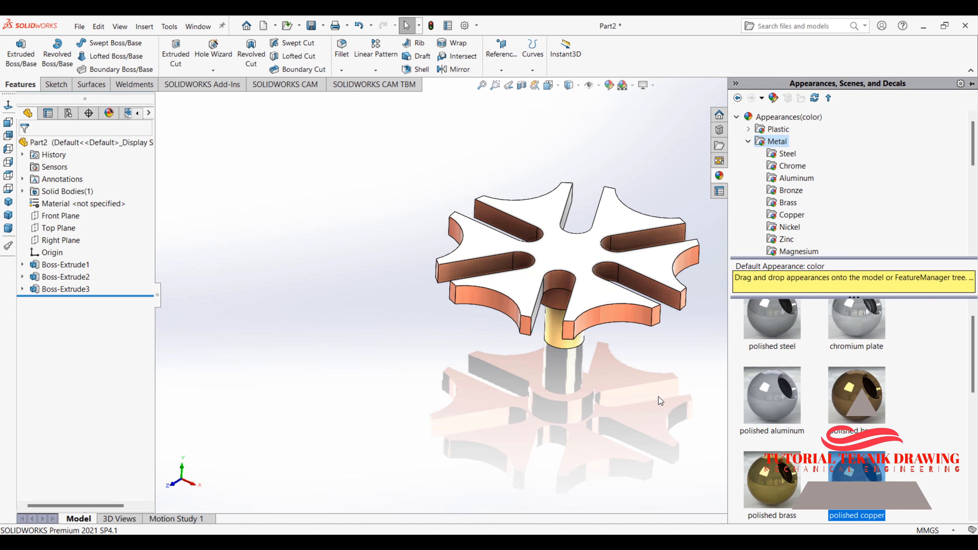
Select the slotted wheel's faces and apply the cast lead metal appearance to them.
drag(676, 425, 427, 160)
click(971, 176)
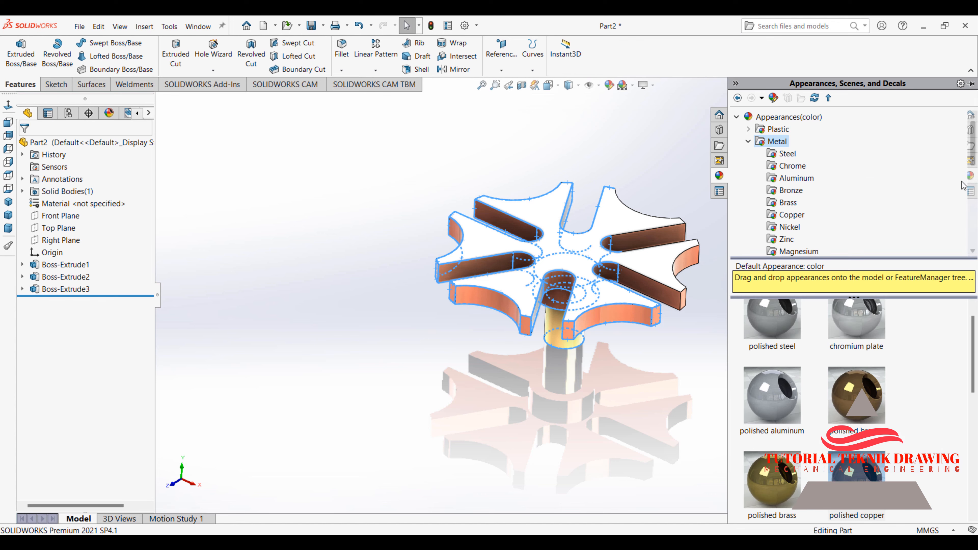
scroll(776, 391, down, 3)
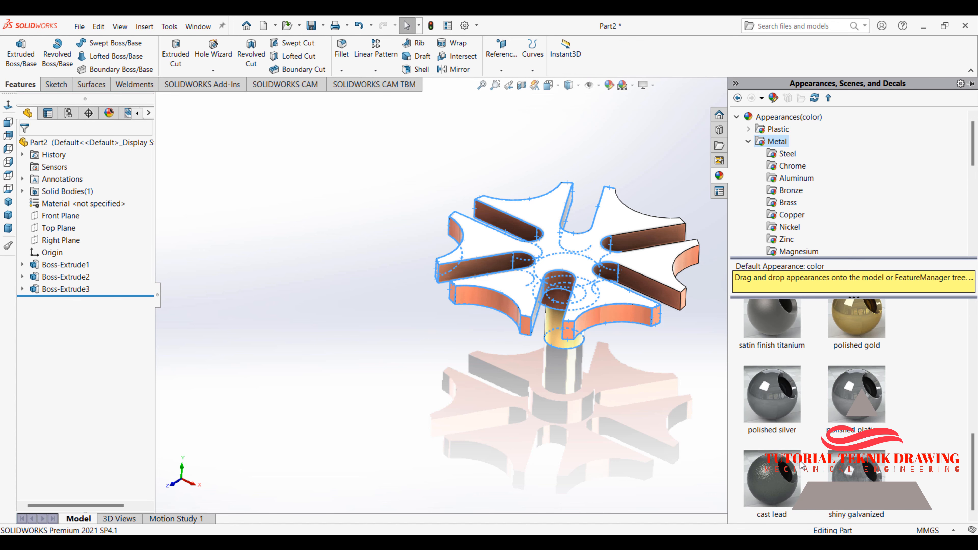
click(790, 475)
double_click(790, 475)
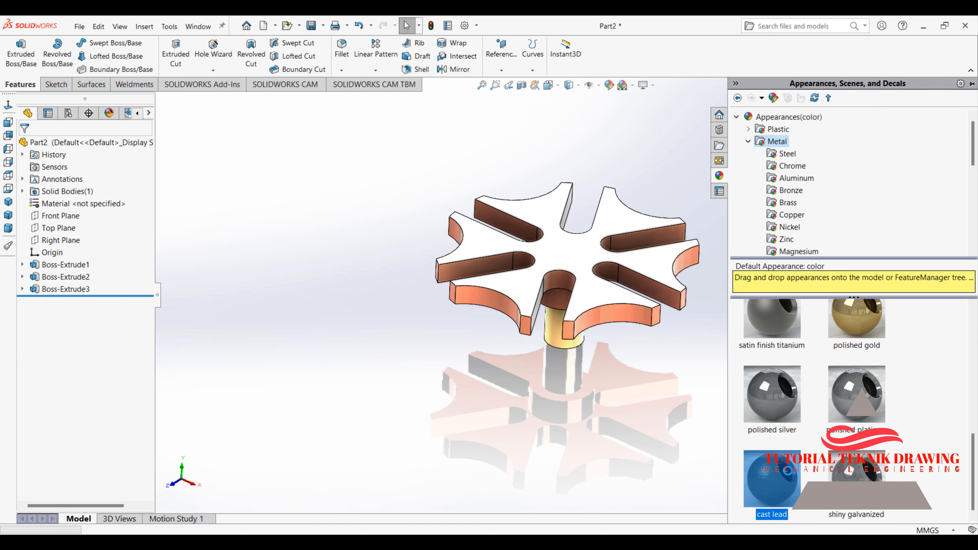
Apply the cast lead appearance to the cylindrical face of the 15 mm shaft.
click(561, 337)
click(970, 175)
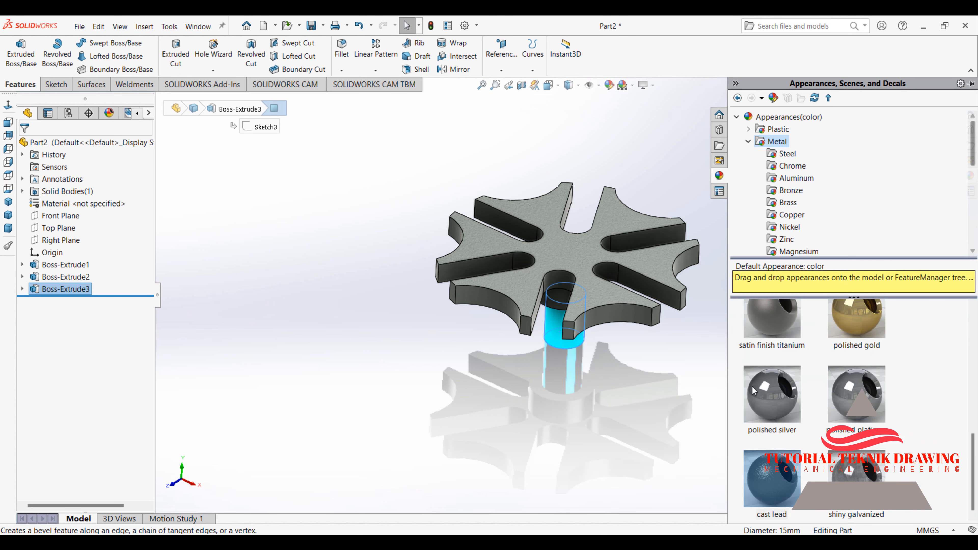
double_click(768, 475)
Reapply cast lead to the whole part and apply it separately to the shaft's end face.
middle_drag(631, 231, 628, 212)
drag(754, 472, 347, 151)
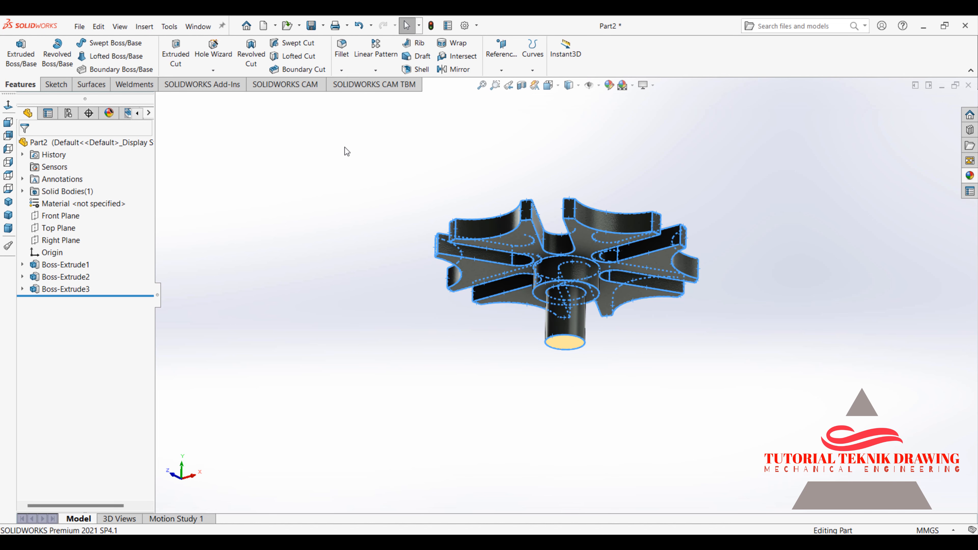
click(970, 175)
double_click(767, 474)
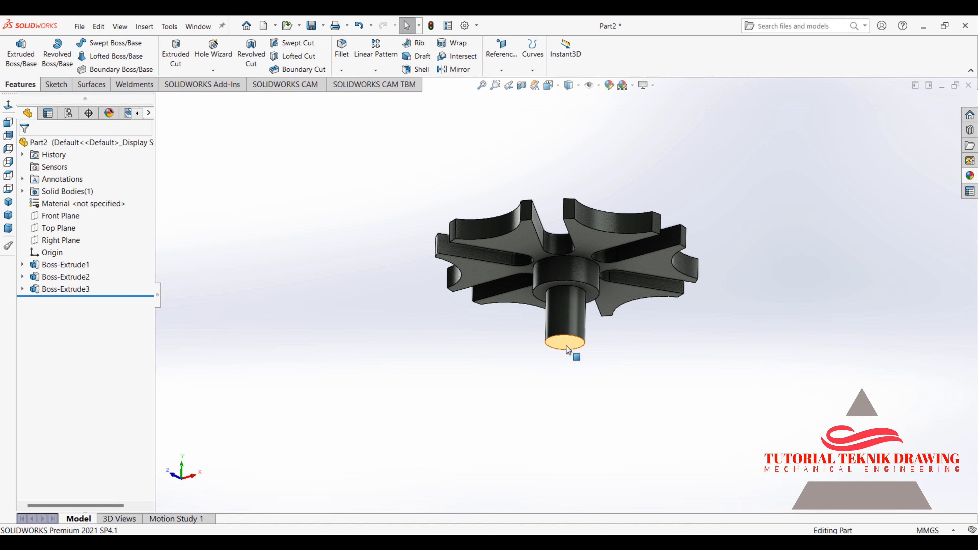
click(566, 343)
click(976, 179)
double_click(770, 479)
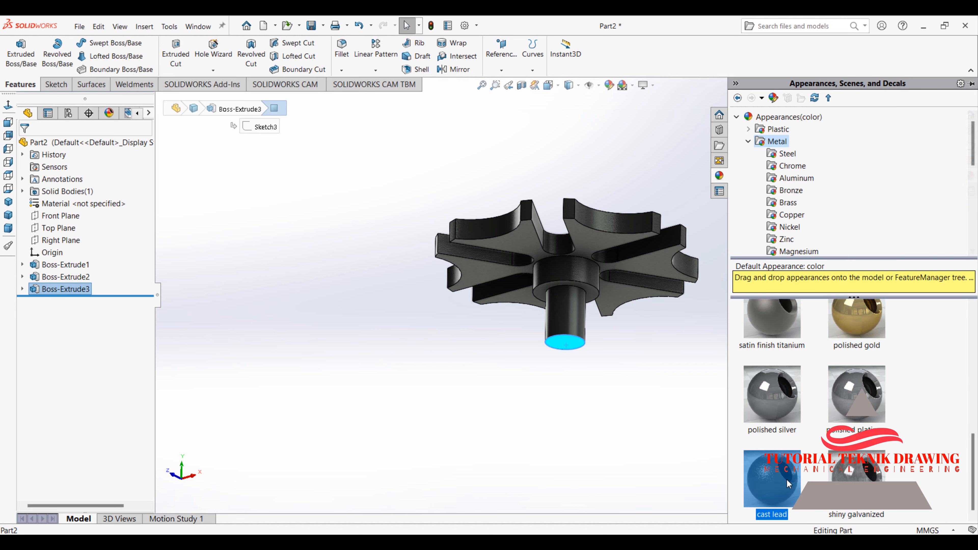
drag(681, 384, 699, 369)
middle_drag(684, 250, 682, 408)
scroll(605, 257, down, 4)
middle_drag(556, 299, 548, 310)
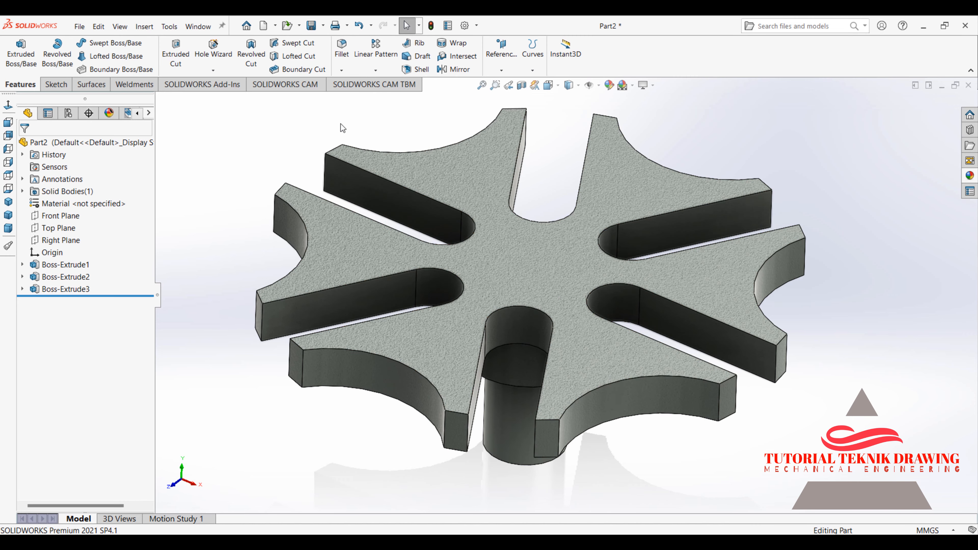
Save the wheel as Part2 in the rodo gigi folder, replacing the existing file.
click(80, 26)
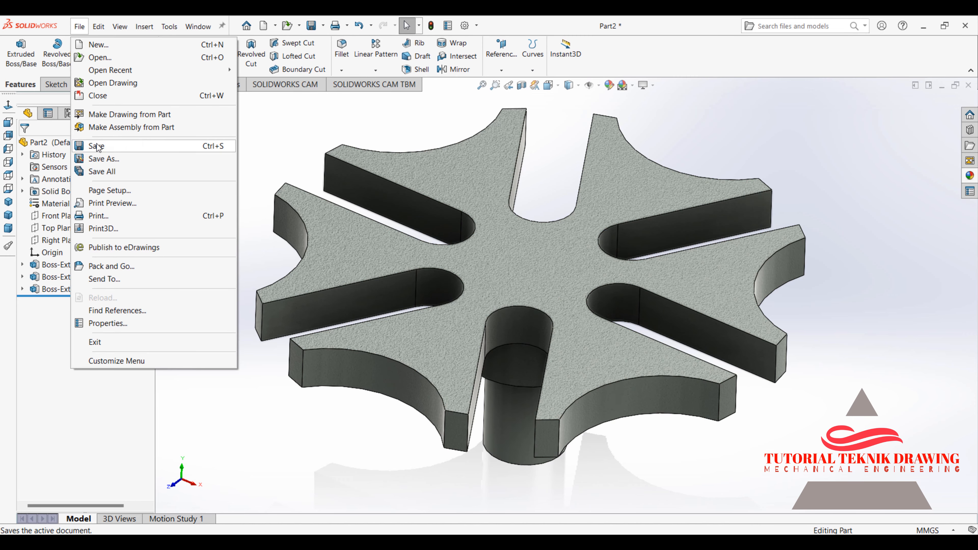
click(96, 143)
click(436, 217)
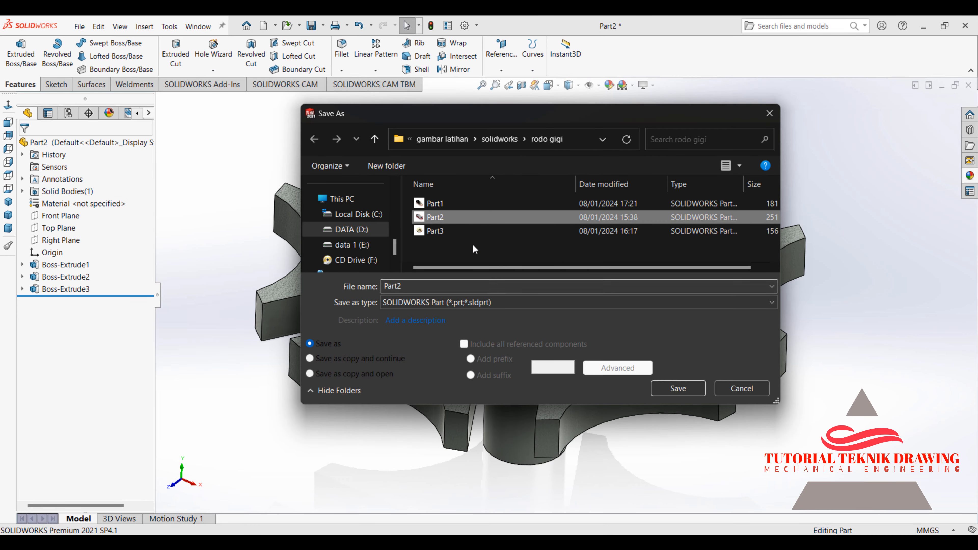
click(692, 392)
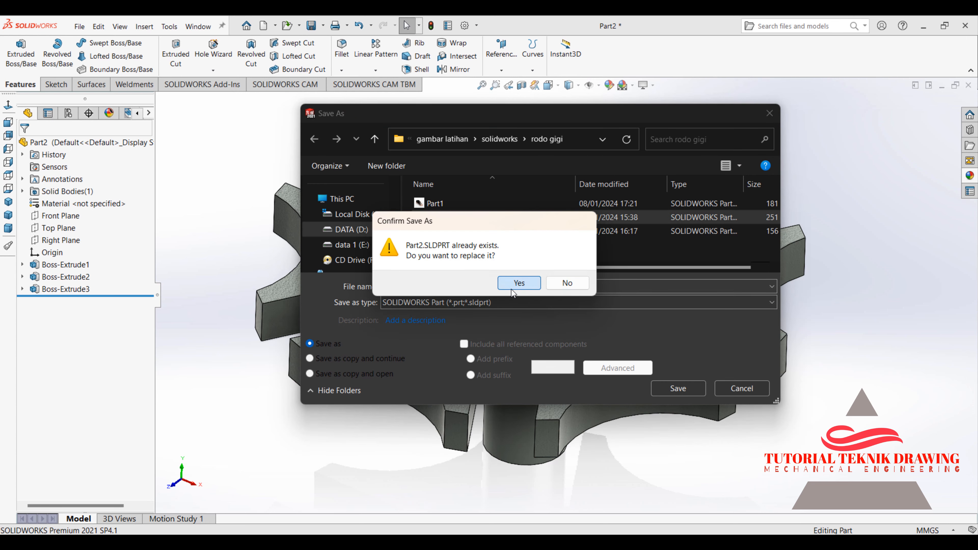
click(518, 282)
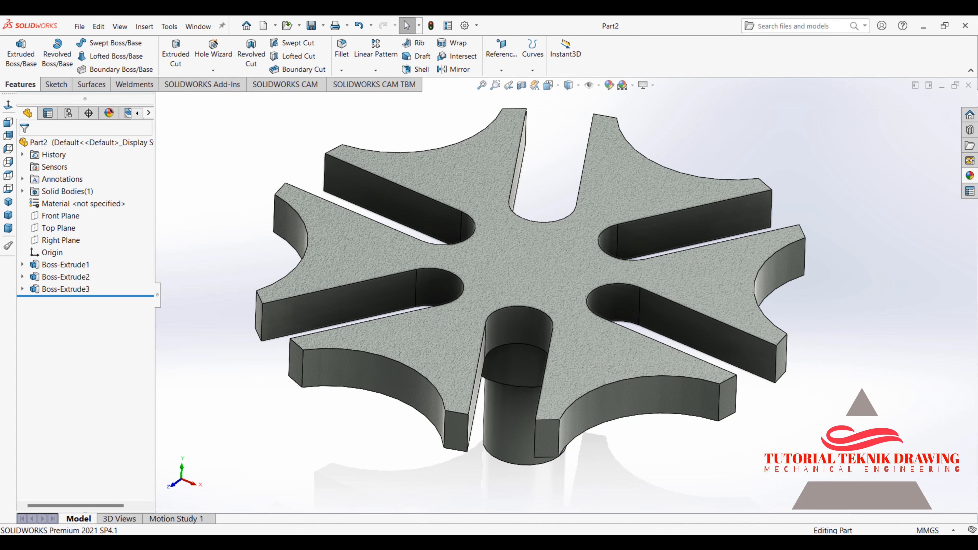
Switch to ccc.pdf and examine the plan and side views of the disc with the crescent boss and pin.
click(602, 543)
scroll(706, 308, down, 2)
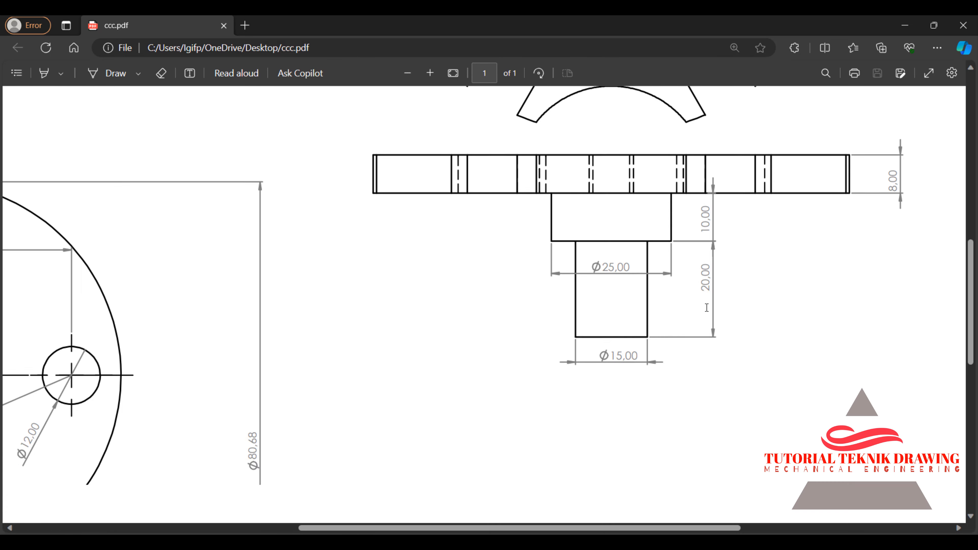
scroll(706, 308, down, 7)
scroll(707, 308, up, 3)
drag(565, 530, 338, 528)
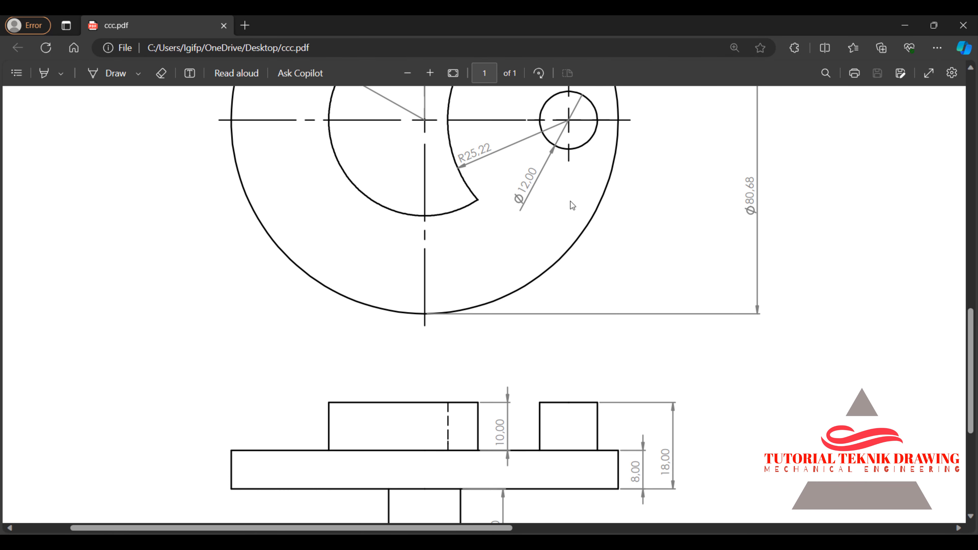
click(411, 72)
click(410, 72)
click(411, 73)
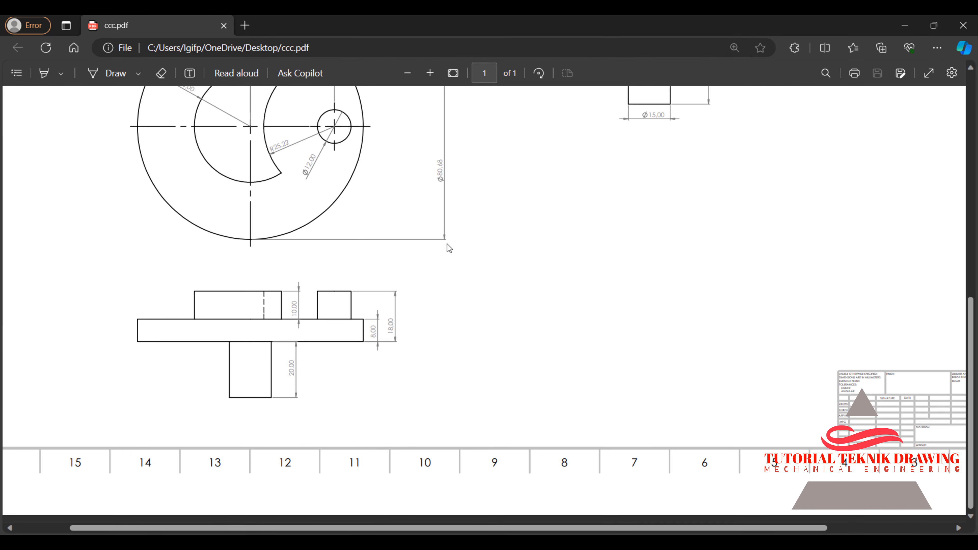
scroll(427, 260, up, 3)
scroll(428, 263, down, 2)
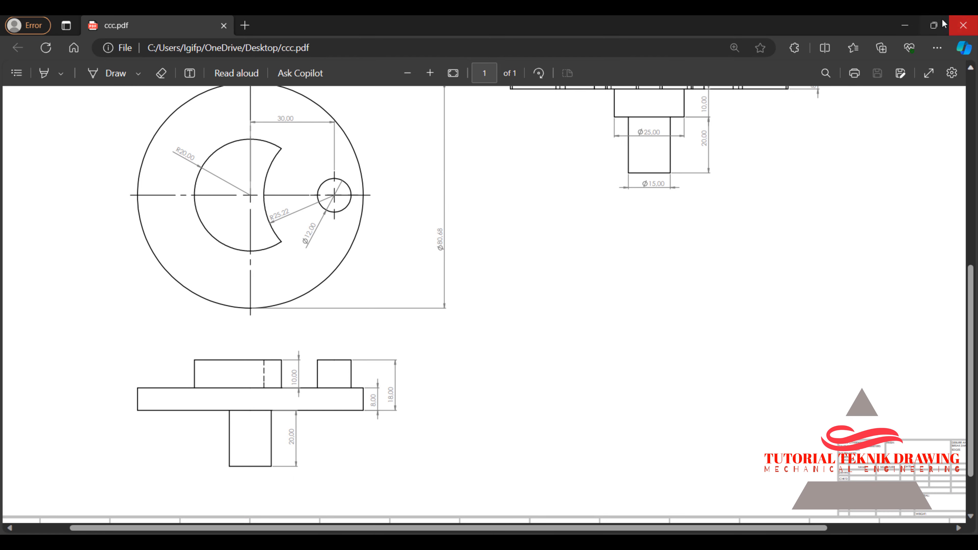
click(905, 25)
Create a new SOLIDWORKS document from the Part template.
click(79, 27)
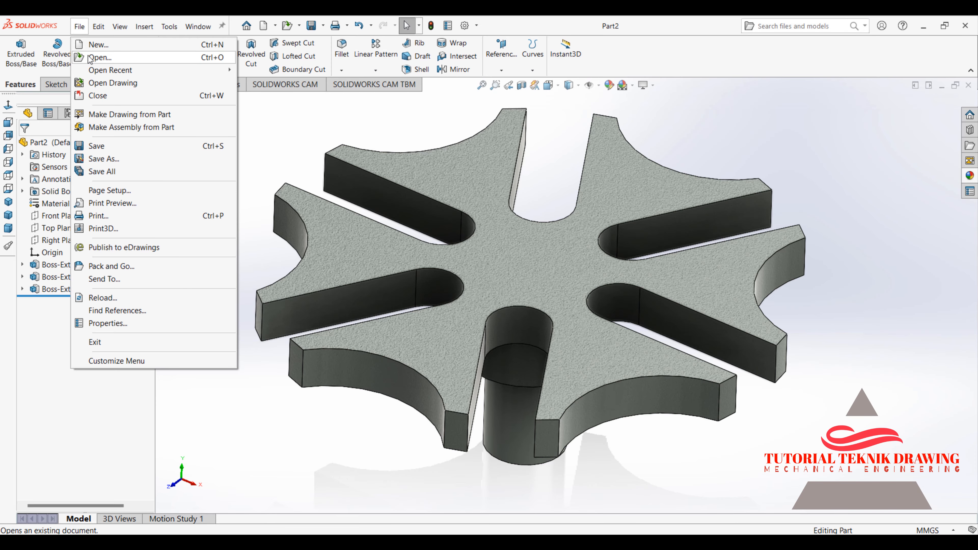
click(97, 45)
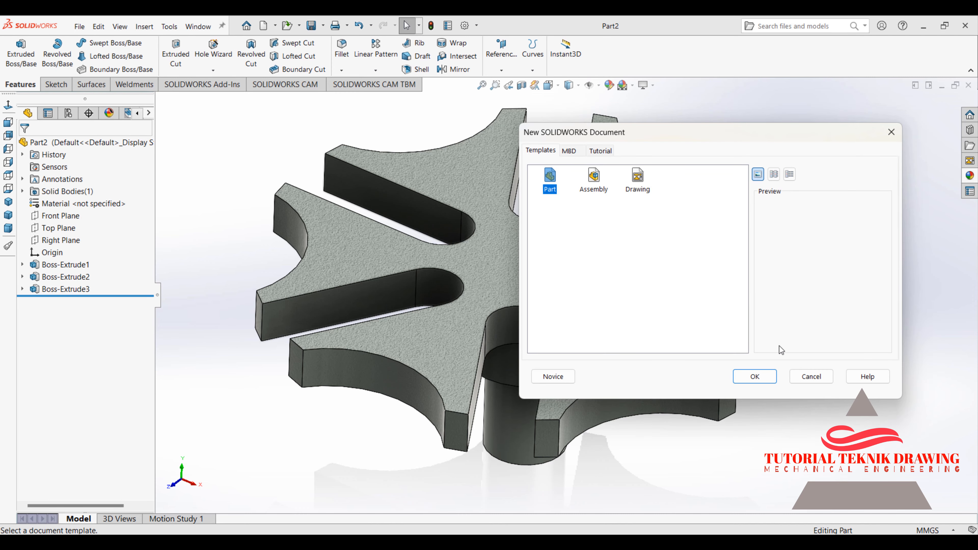
click(755, 377)
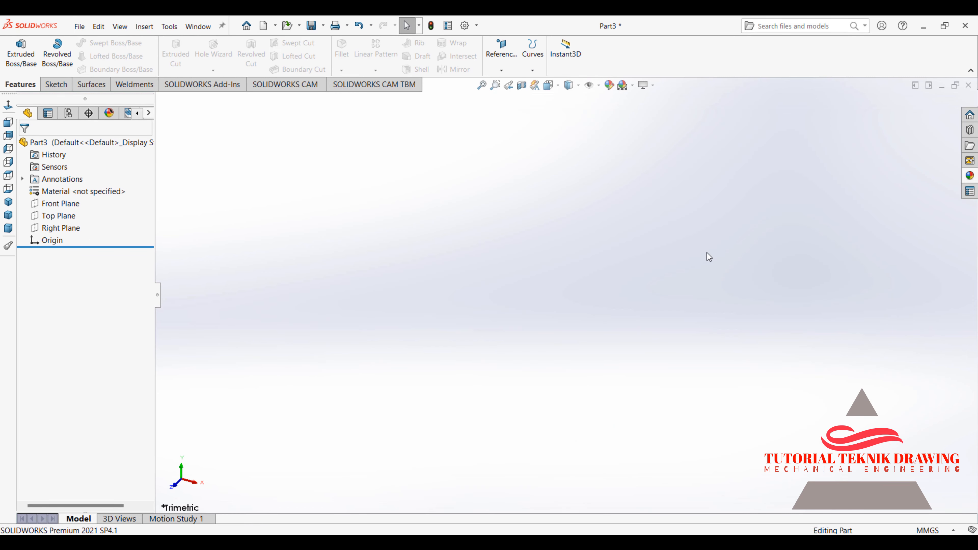
Switch back to ccc.pdf and read the disc's outer diameter and the crescent and pin dimensions.
key(alt+Tab)
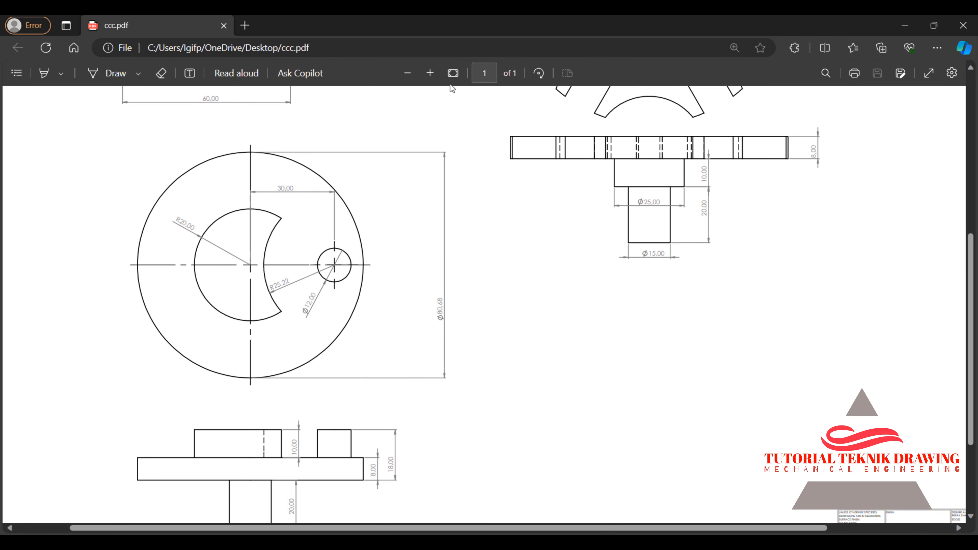
click(426, 75)
scroll(609, 293, down, 3)
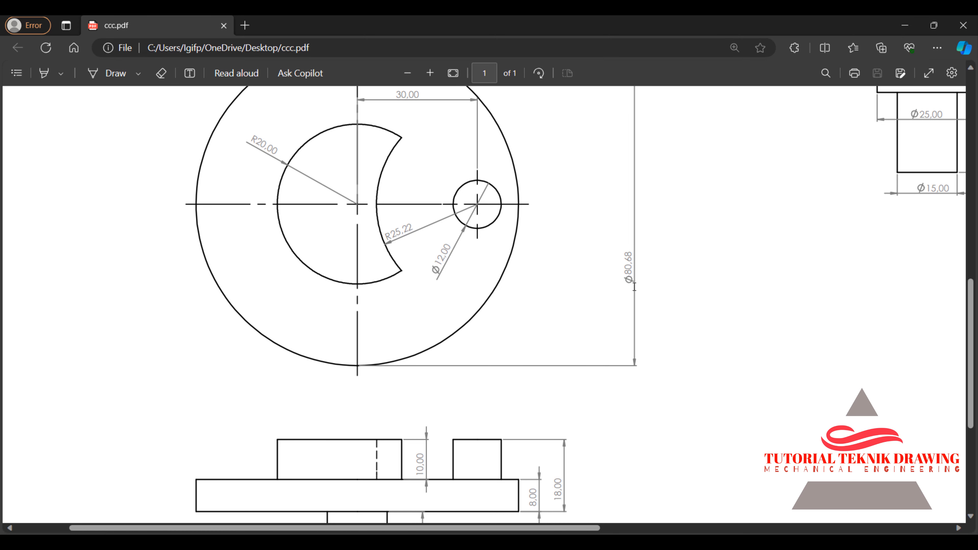
click(905, 25)
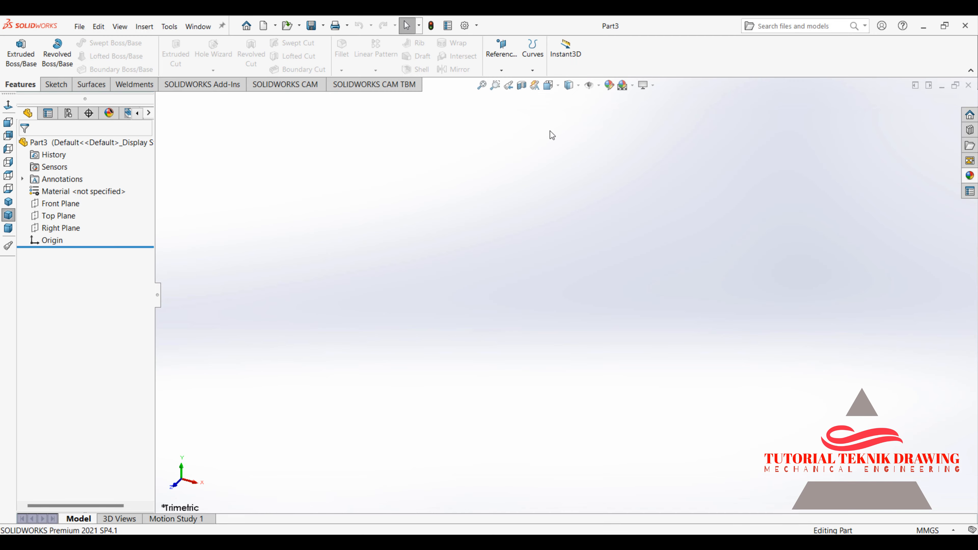
Sketch a circle about 95 mm in diameter on the Top Plane, centred on the origin.
click(55, 217)
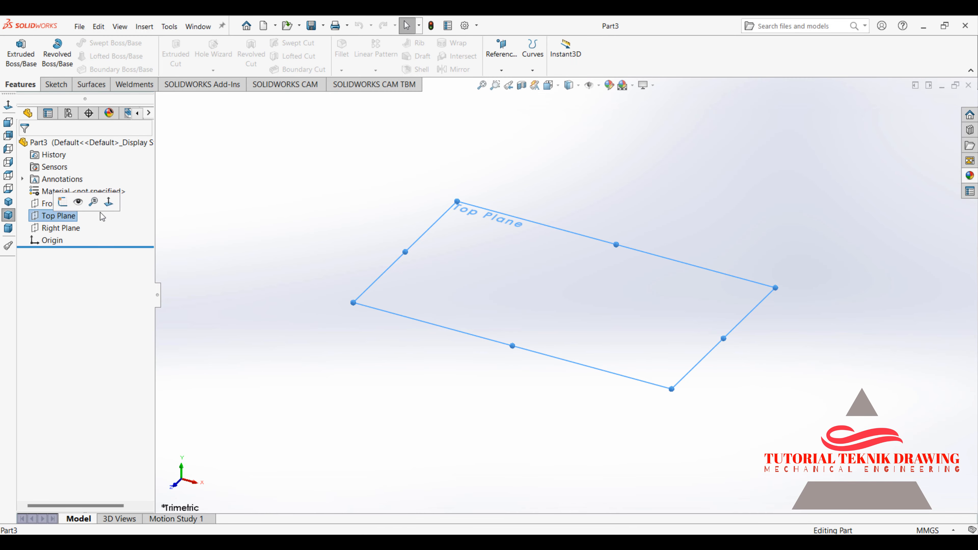
click(108, 202)
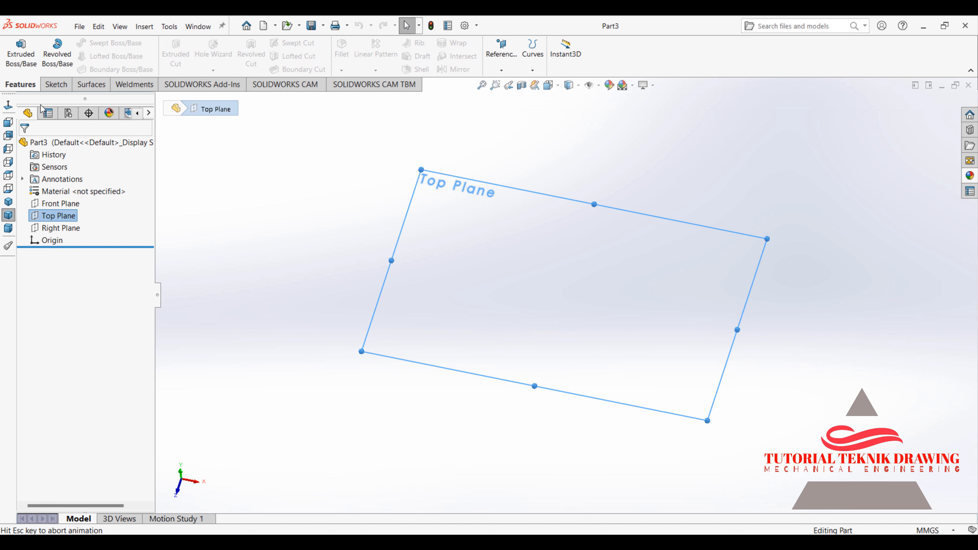
click(55, 84)
click(113, 45)
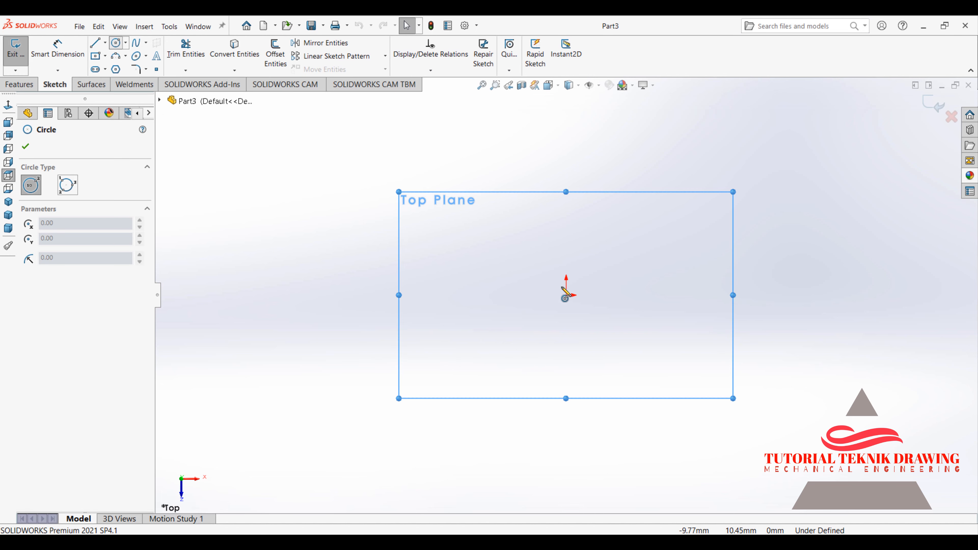
click(566, 295)
click(503, 234)
Dimension the disc circle's diameter and set it to 80.68 mm.
click(57, 50)
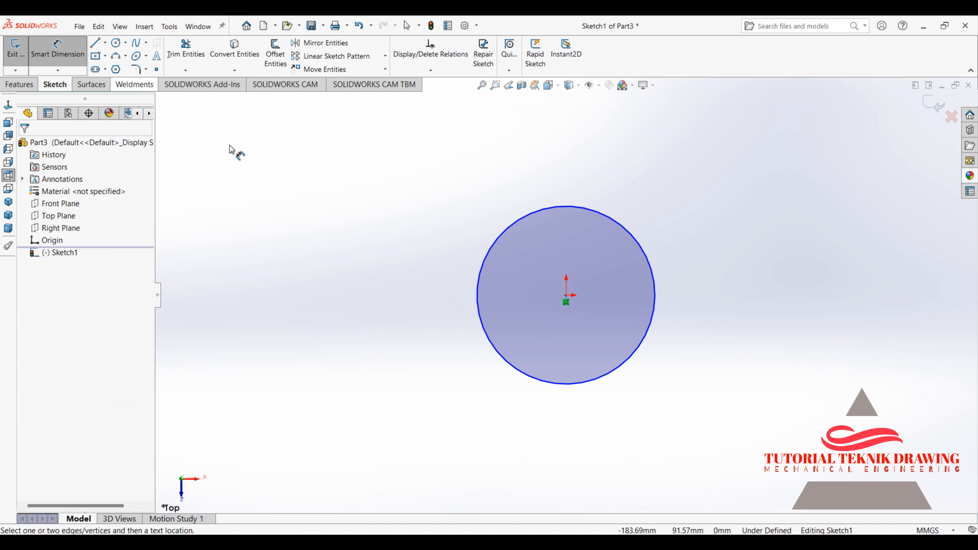
click(661, 281)
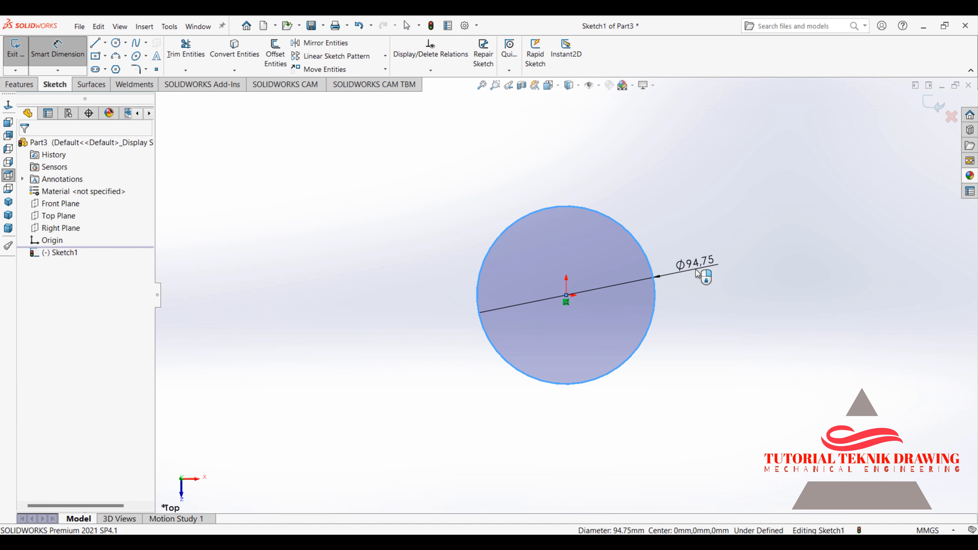
click(696, 271)
text(80.)
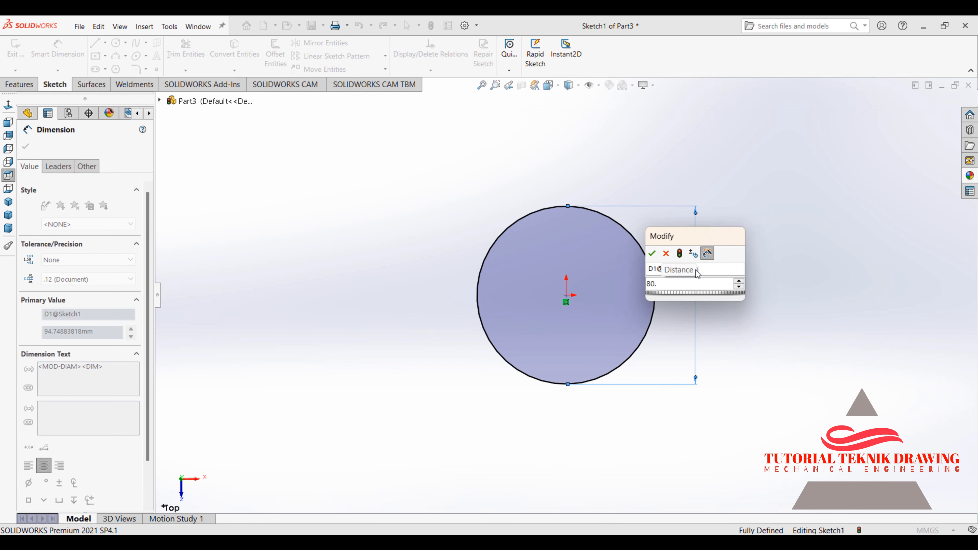
text(68)
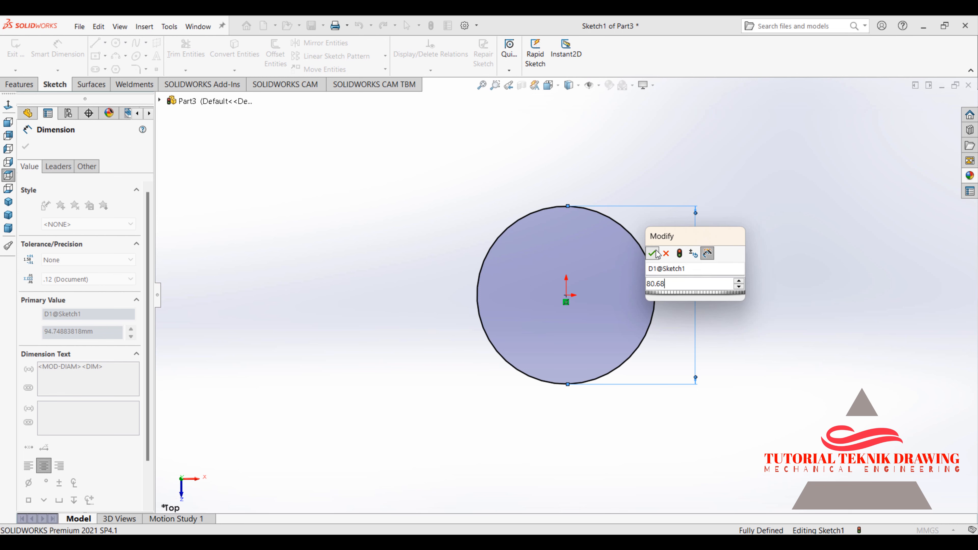
click(653, 253)
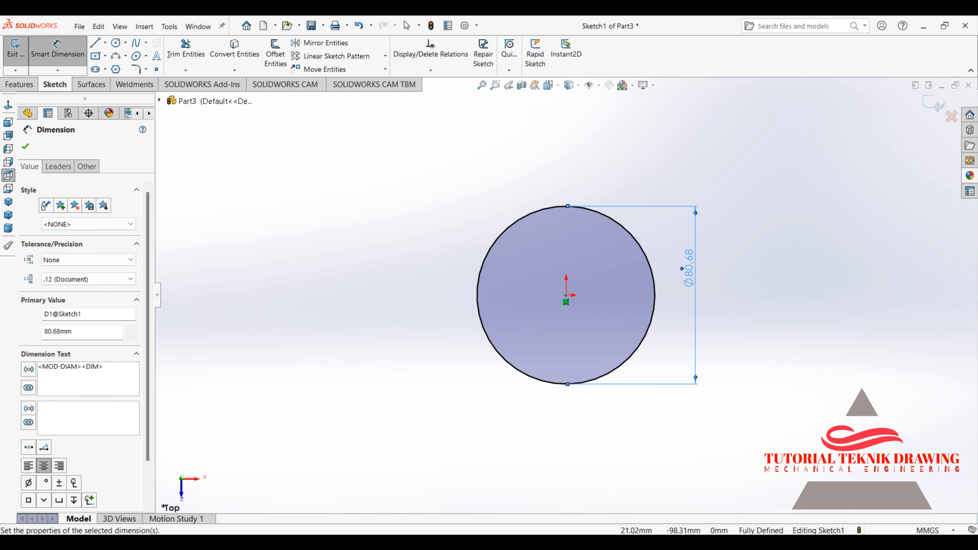
Check the disc thickness in ccc.pdf and extrude the circle 8 mm in SOLIDWORKS.
key(alt+Tab)
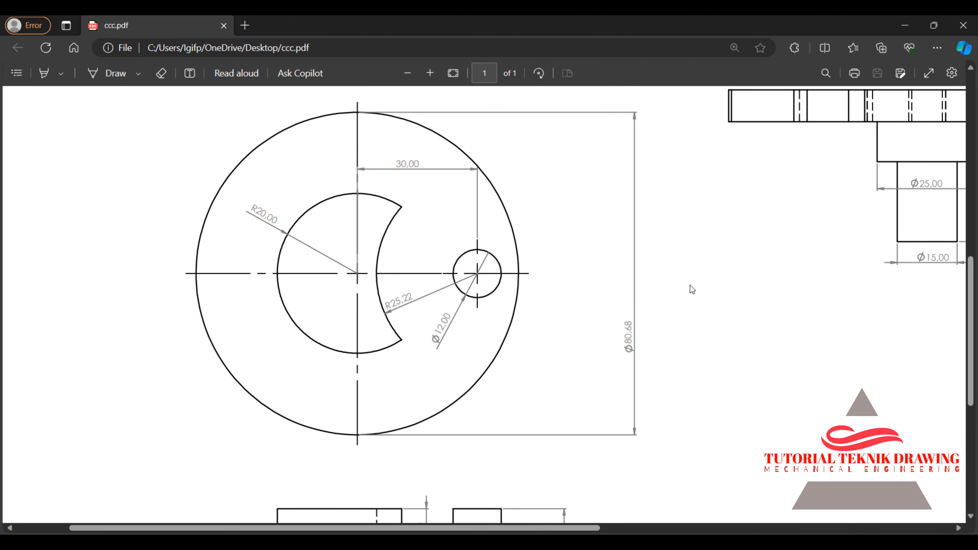
scroll(555, 384, down, 5)
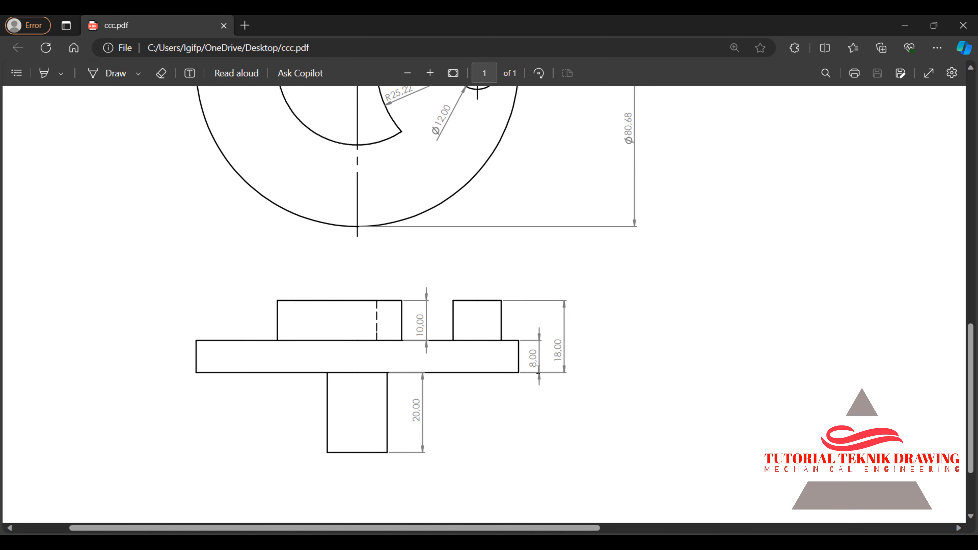
click(903, 25)
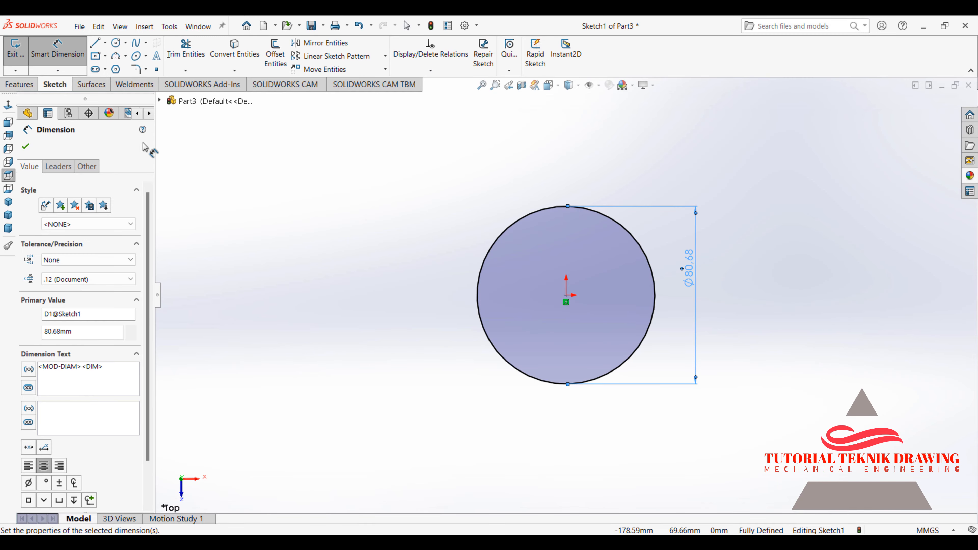
click(25, 146)
click(19, 84)
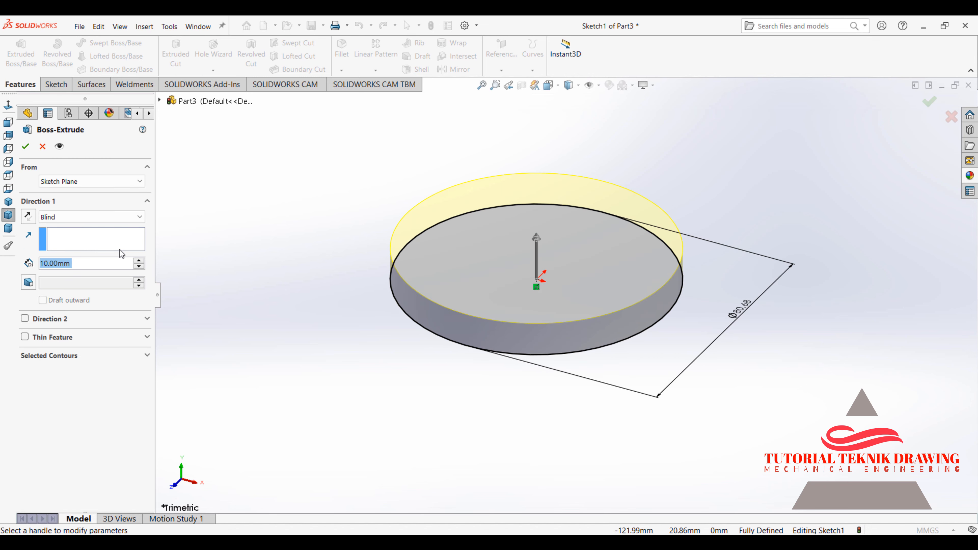
text(8)
click(25, 147)
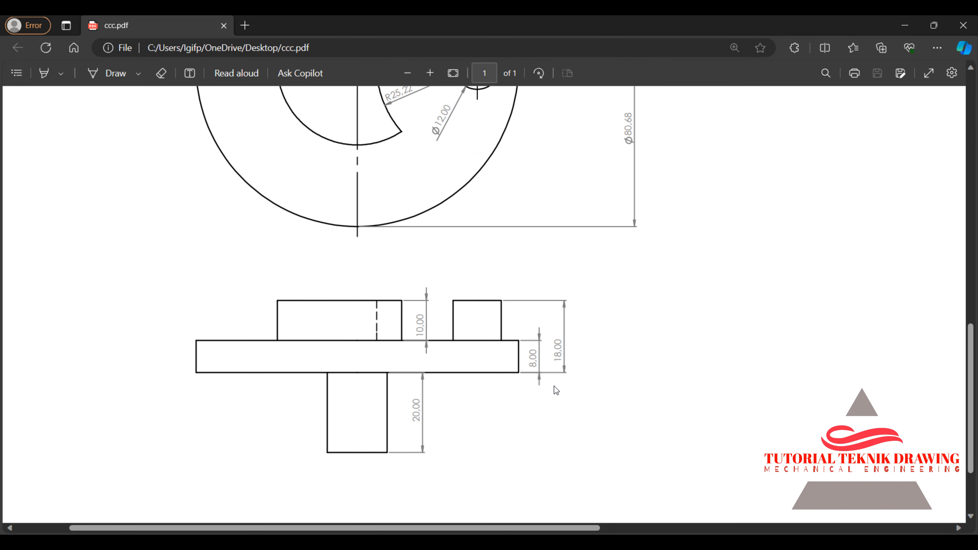
Consult ccc.pdf for the boss, and sketch an origin-centred circle about 21 mm in diameter on the disc's upper face in SOLIDWORKS.
scroll(554, 386, up, 4)
scroll(553, 347, down, 5)
scroll(340, 321, up, 2)
scroll(347, 322, up, 2)
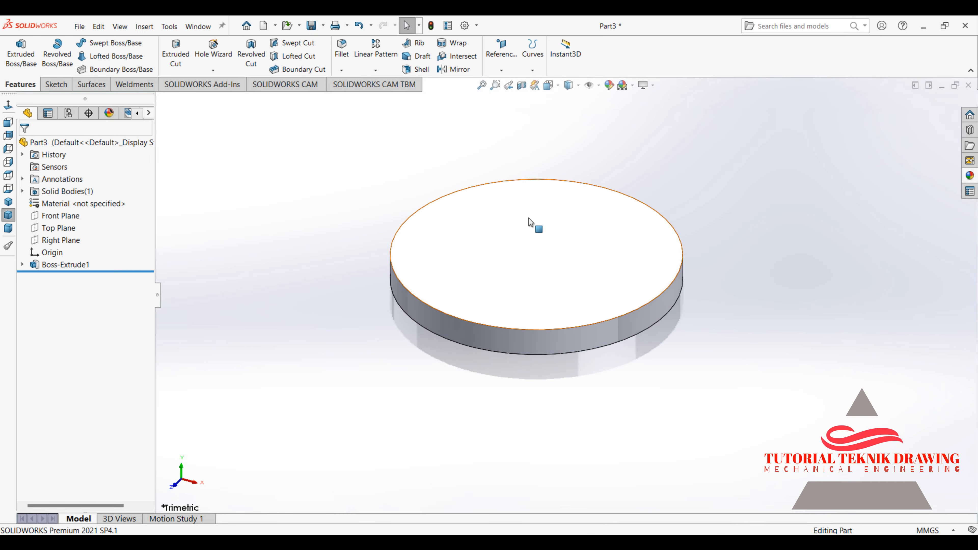
click(531, 218)
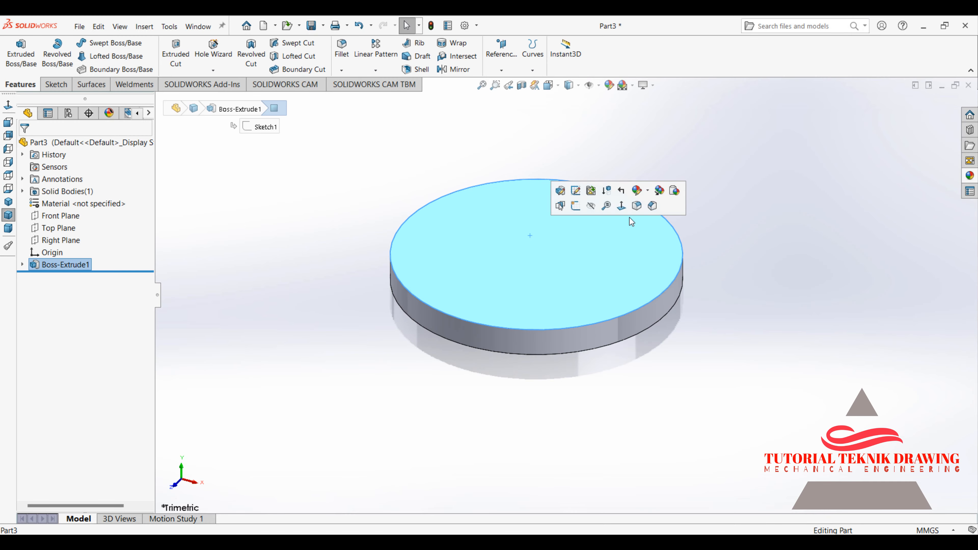
click(621, 205)
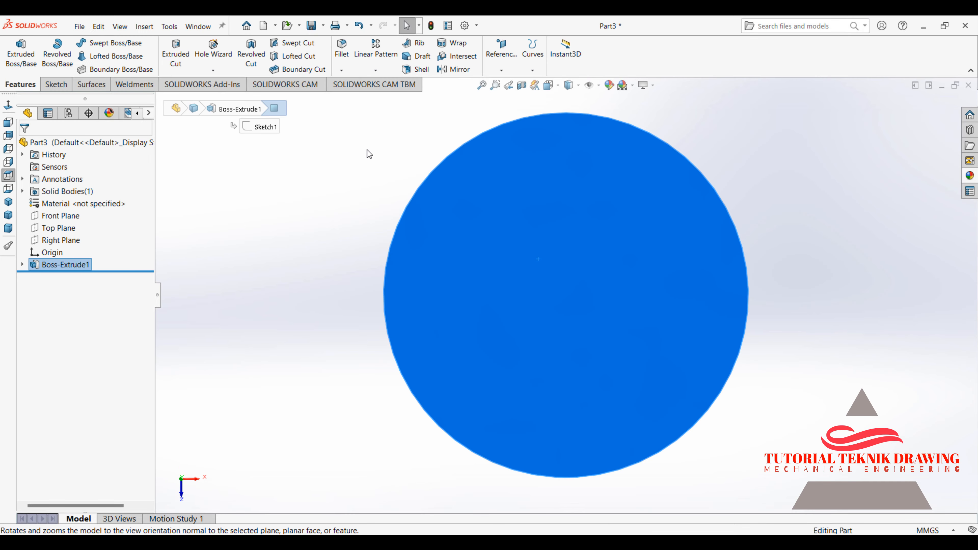
click(57, 86)
click(115, 42)
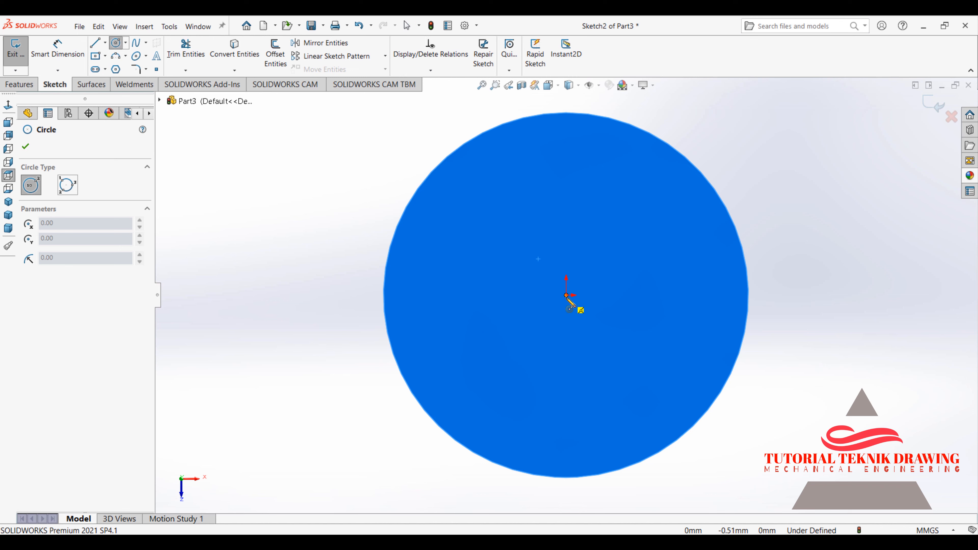
click(566, 296)
click(540, 255)
Dimension the central boss circle's diameter and set it to 40 mm.
click(64, 50)
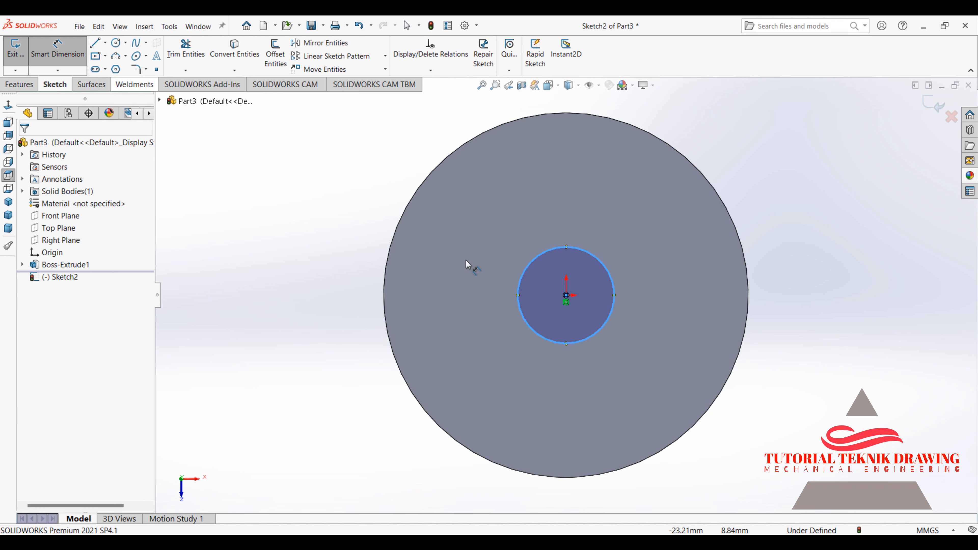
click(524, 269)
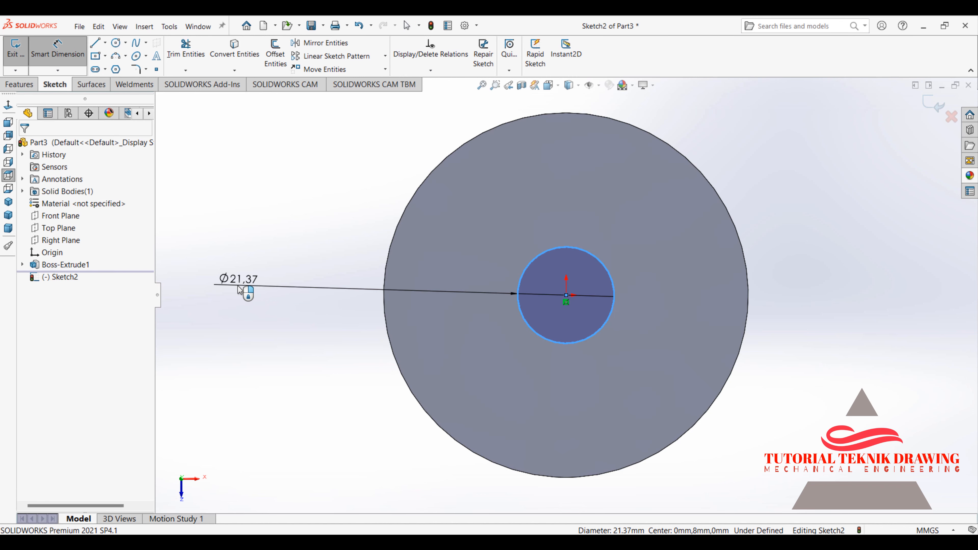
click(239, 290)
text(40)
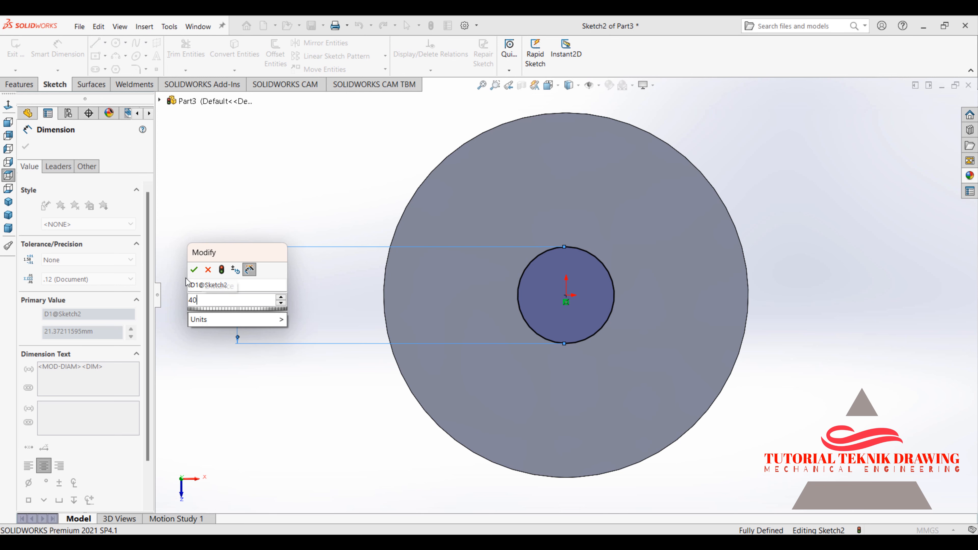
click(193, 270)
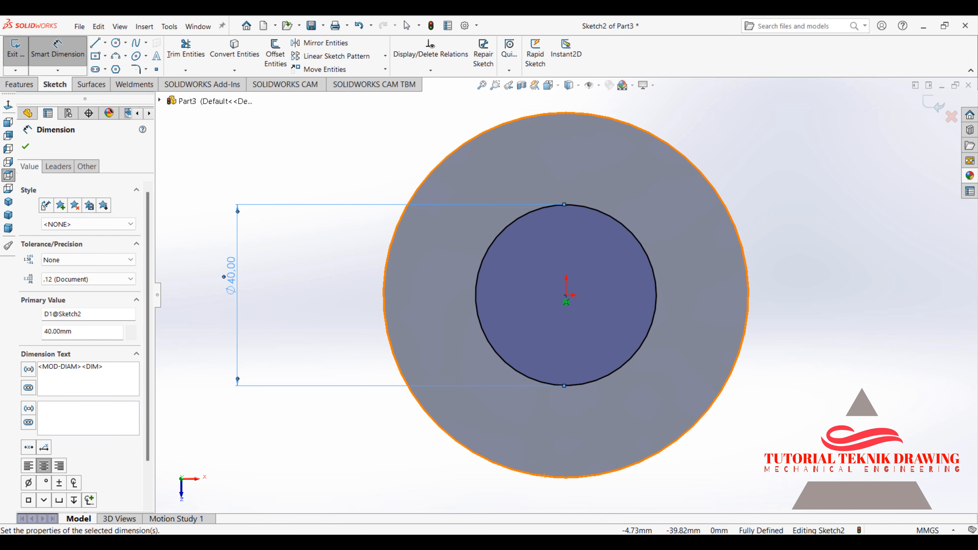
Check the pin in ccc.pdf and sketch a circle about 7 mm in diameter, about 32 mm to the right of the disc's centre.
click(610, 544)
scroll(516, 319, up, 1)
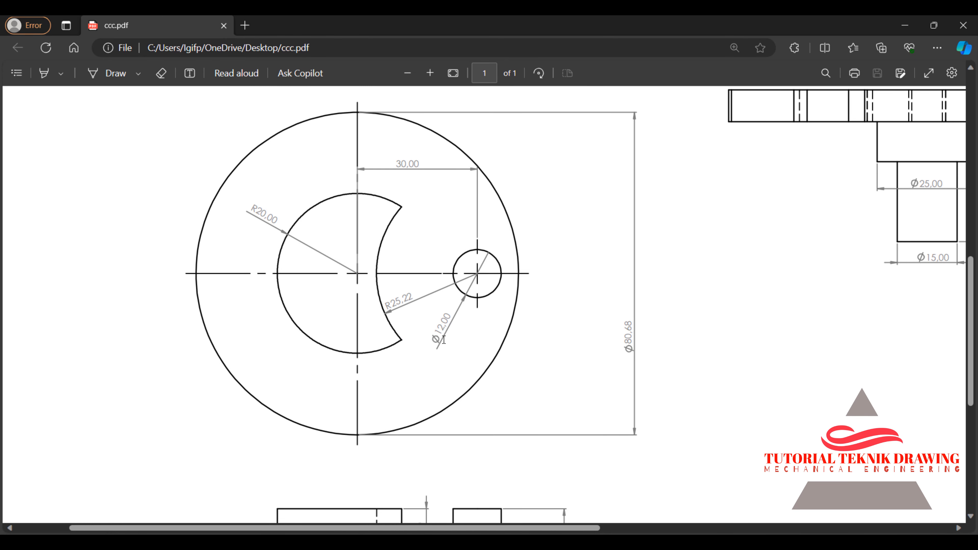
click(905, 26)
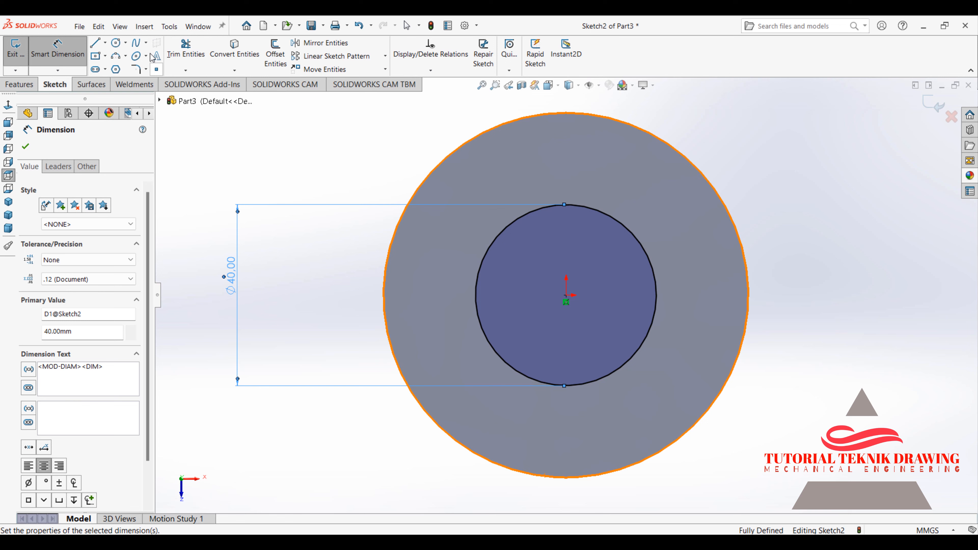
click(115, 45)
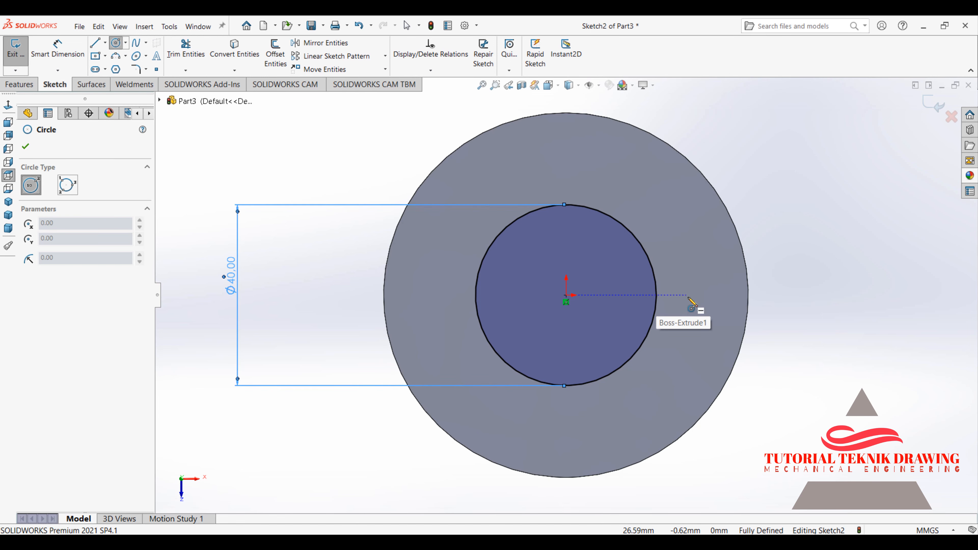
click(712, 291)
click(702, 279)
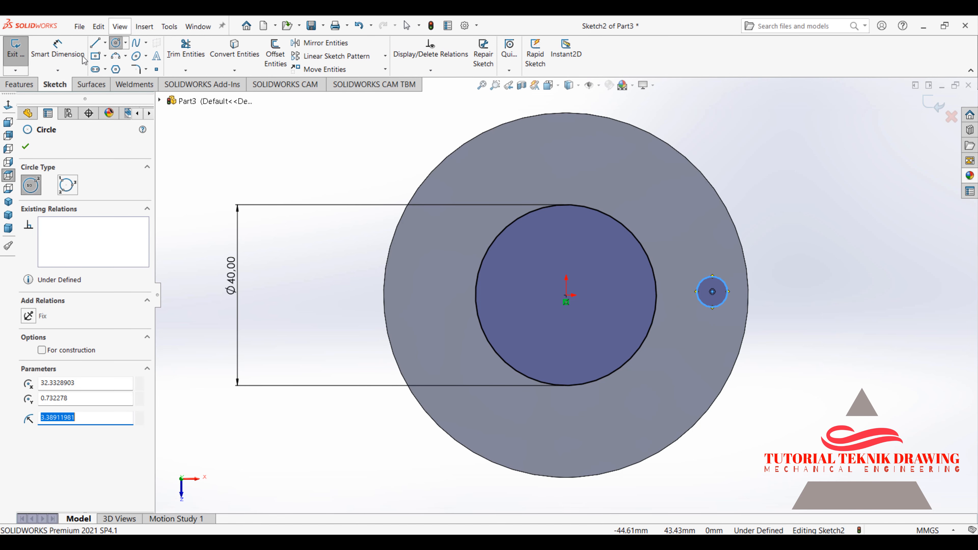
Dimension the small pin circle's diameter and set it to 12 mm.
click(62, 52)
click(726, 297)
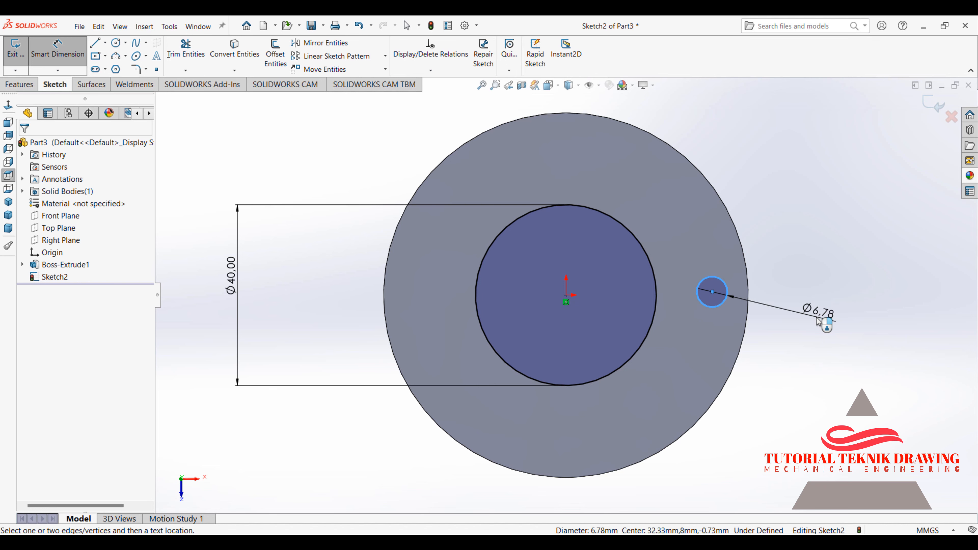
click(813, 318)
text(12)
click(775, 303)
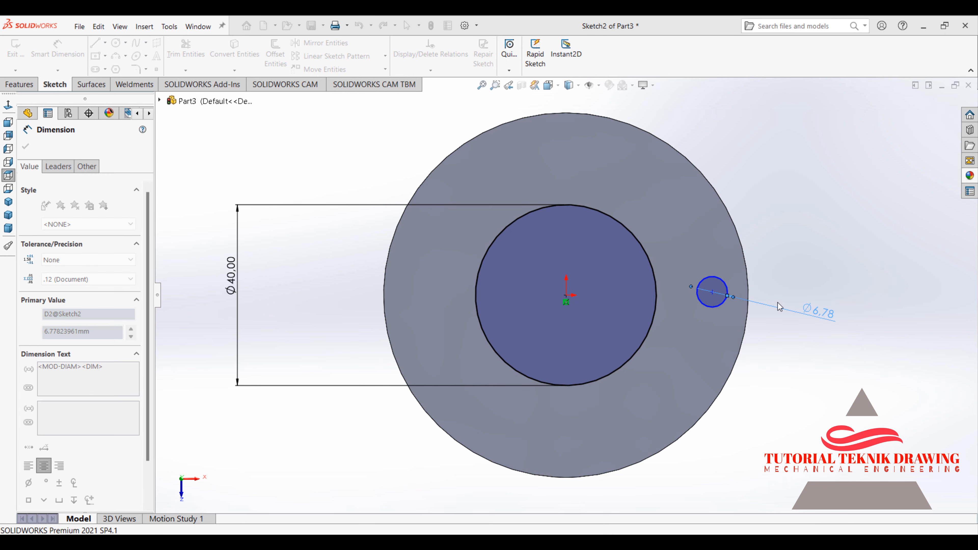
click(26, 146)
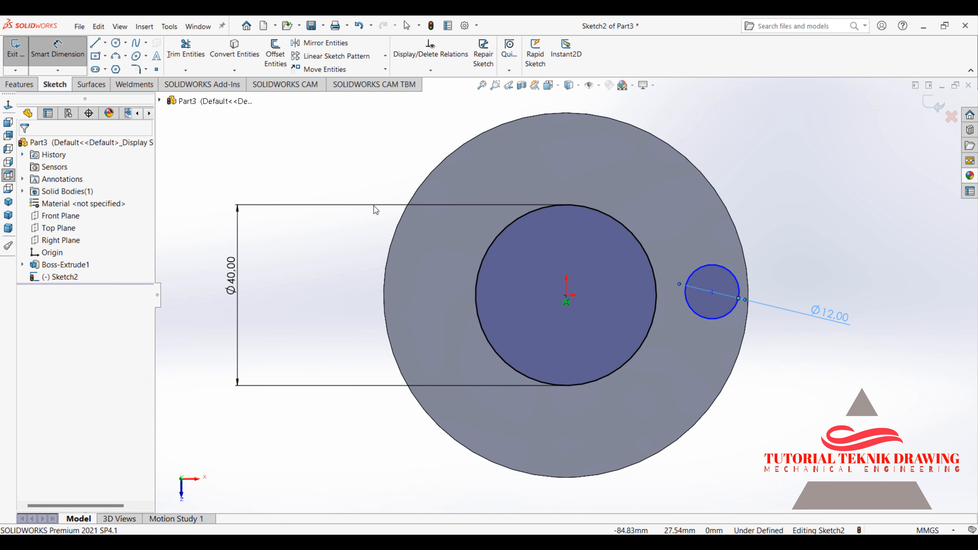
key(Escape)
Add a Horizontal relation between the pin circle's centre and the central circle's centre.
click(712, 292)
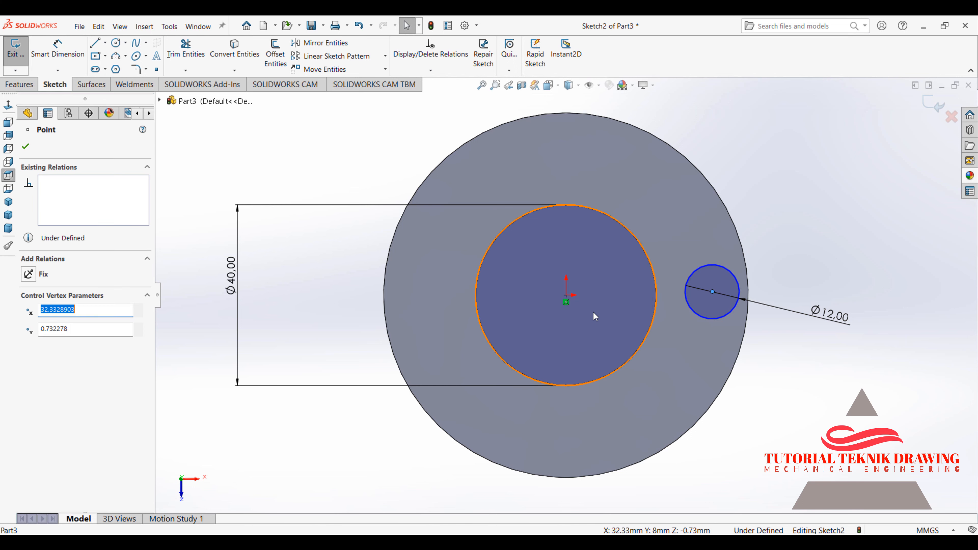
ctrl+click(566, 295)
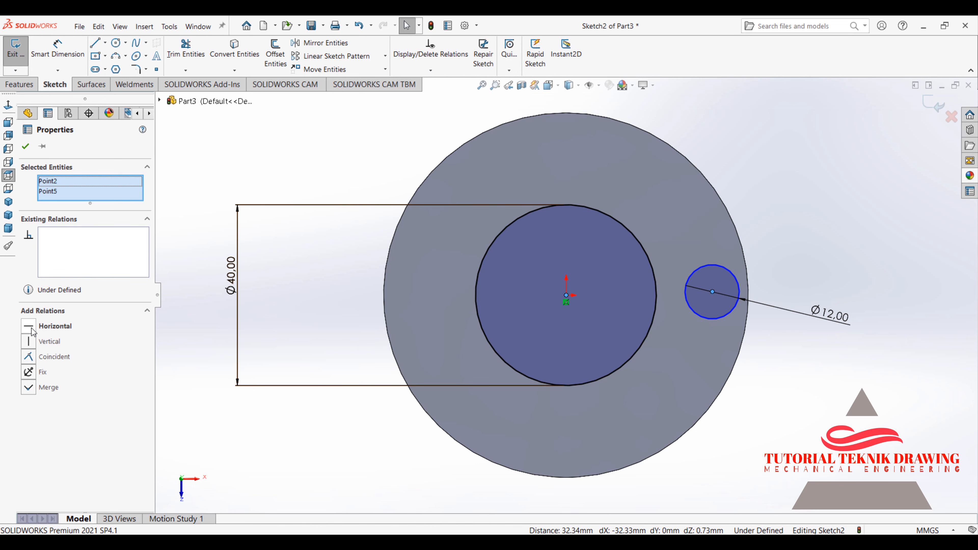
click(30, 327)
click(26, 147)
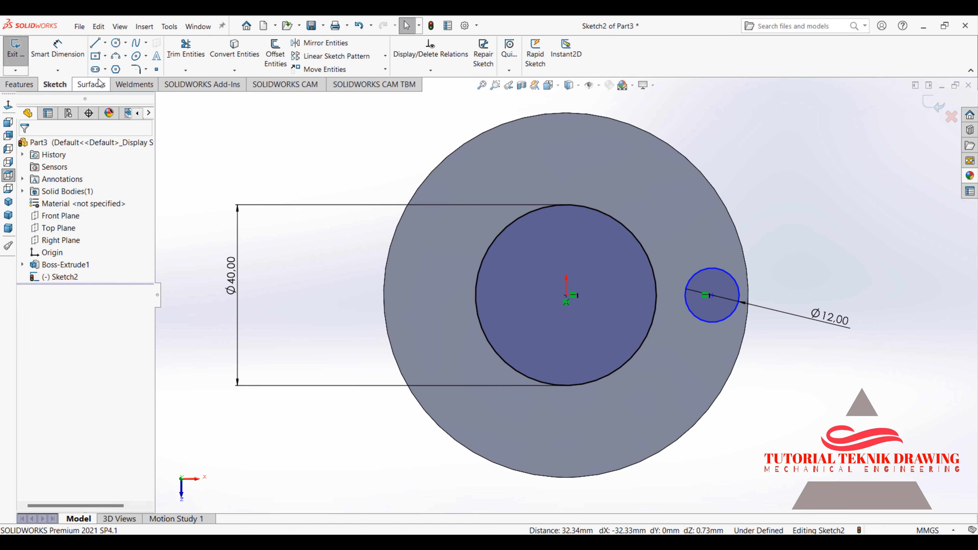
Sketch a circle concentric with the pin circle and set its radius to 25.22 mm, as given in ccc.pdf.
click(121, 45)
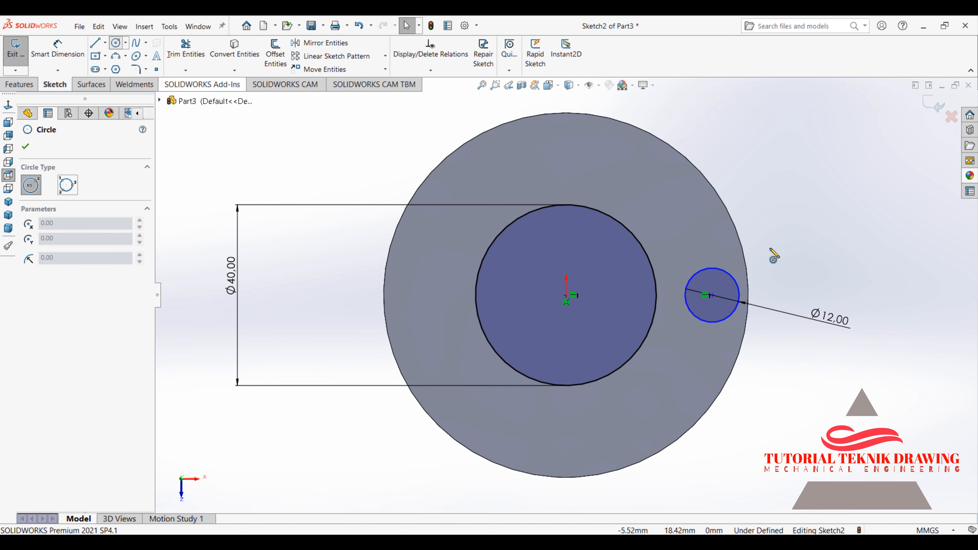
click(712, 295)
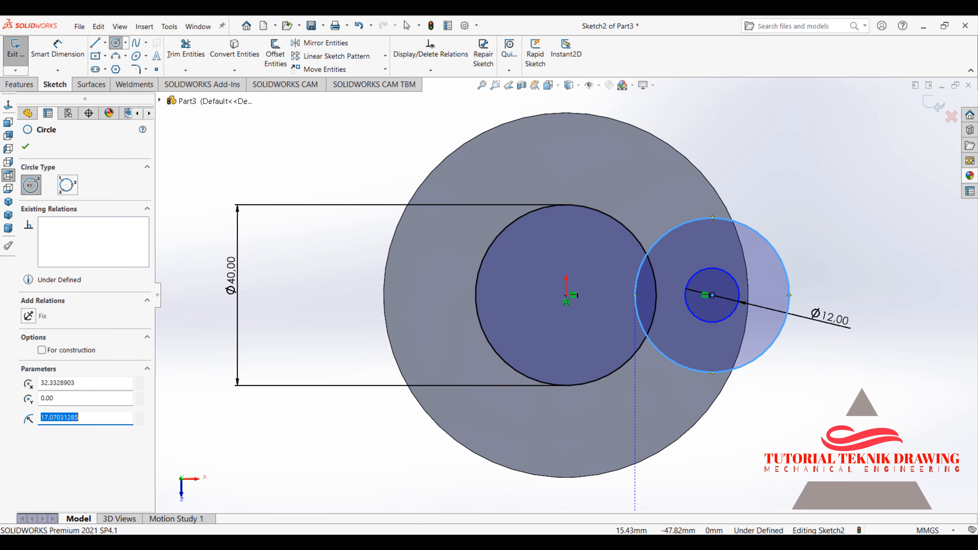
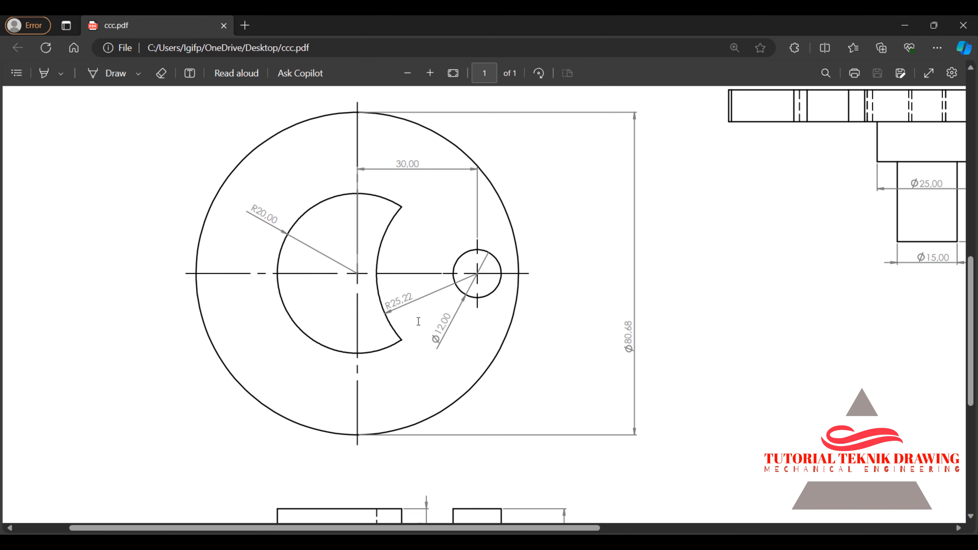
click(905, 25)
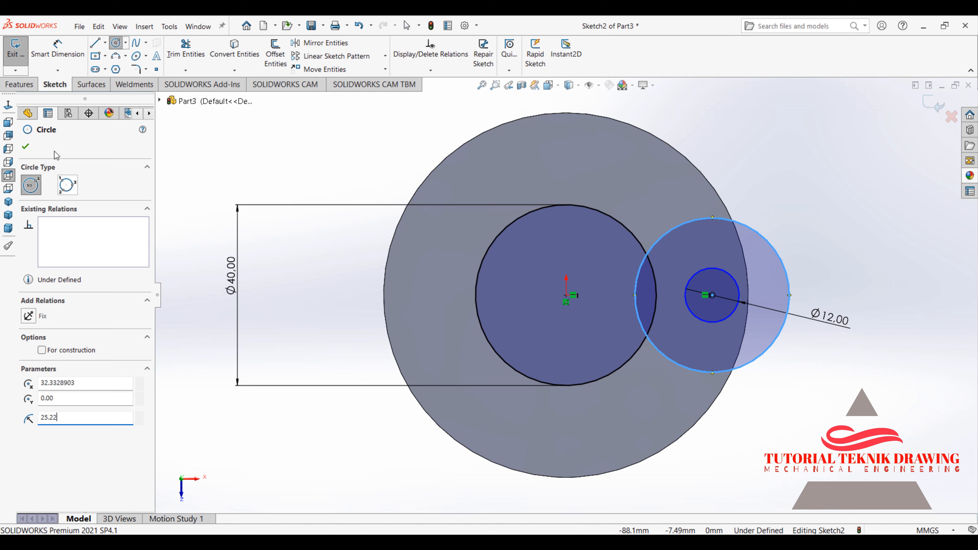
click(26, 147)
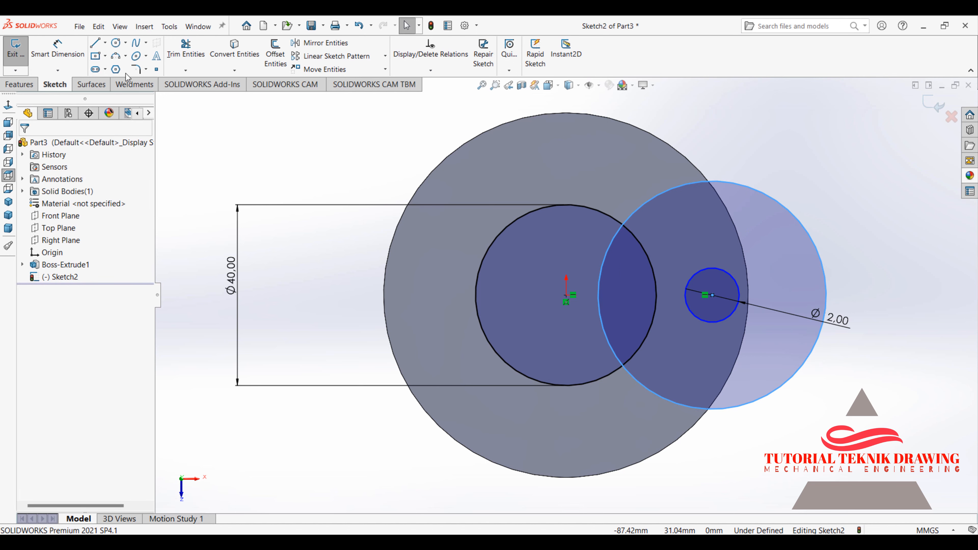
Dimension the diameter of the large circle around the pin, keeping it at 50.44 mm.
click(79, 26)
click(57, 50)
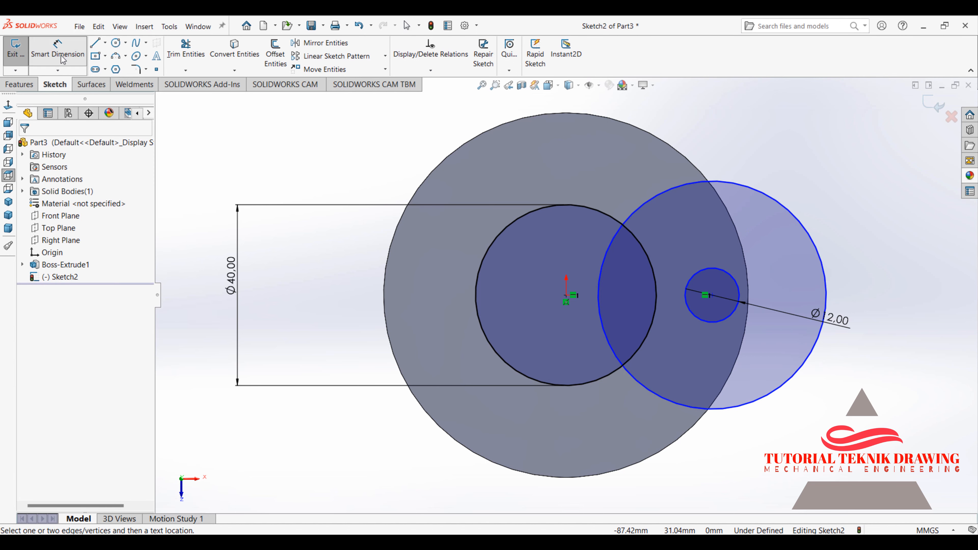
click(815, 246)
click(858, 196)
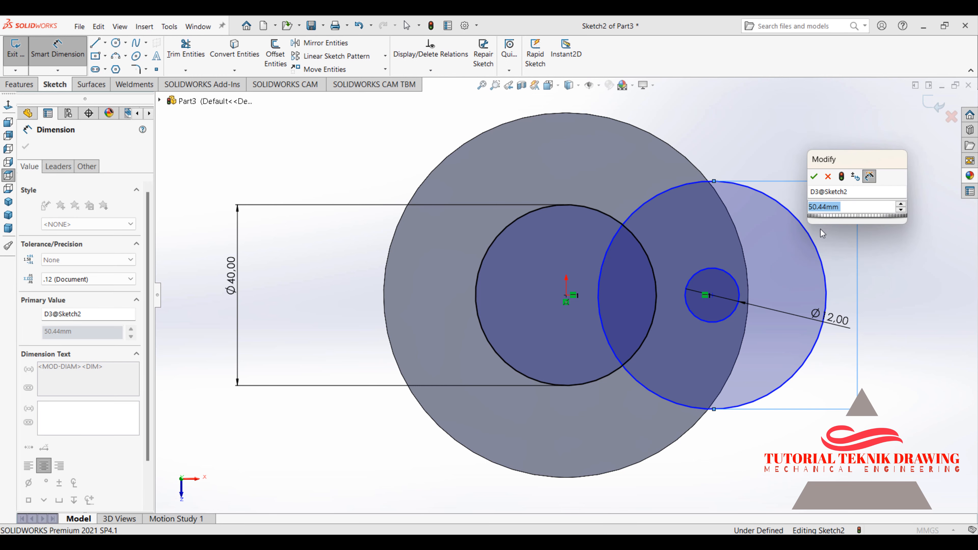
click(815, 177)
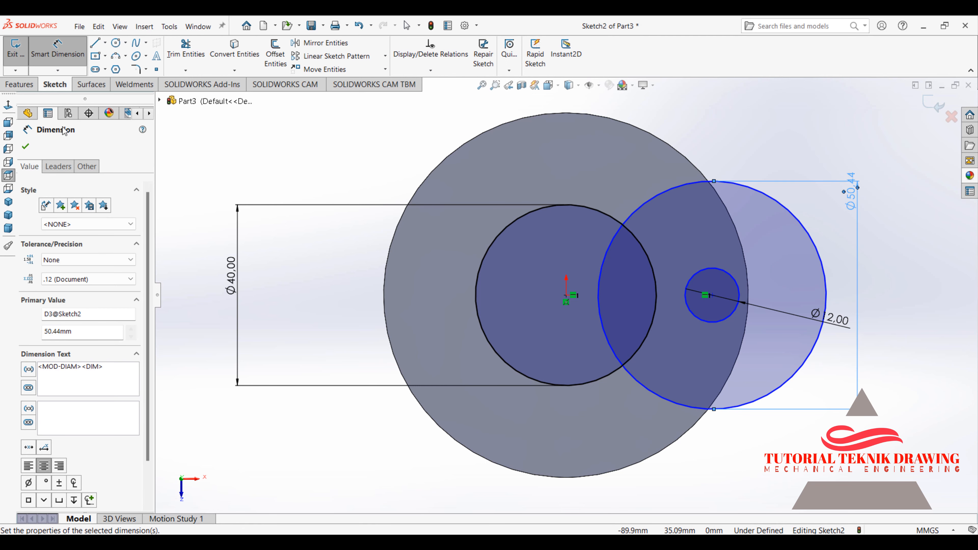
click(24, 148)
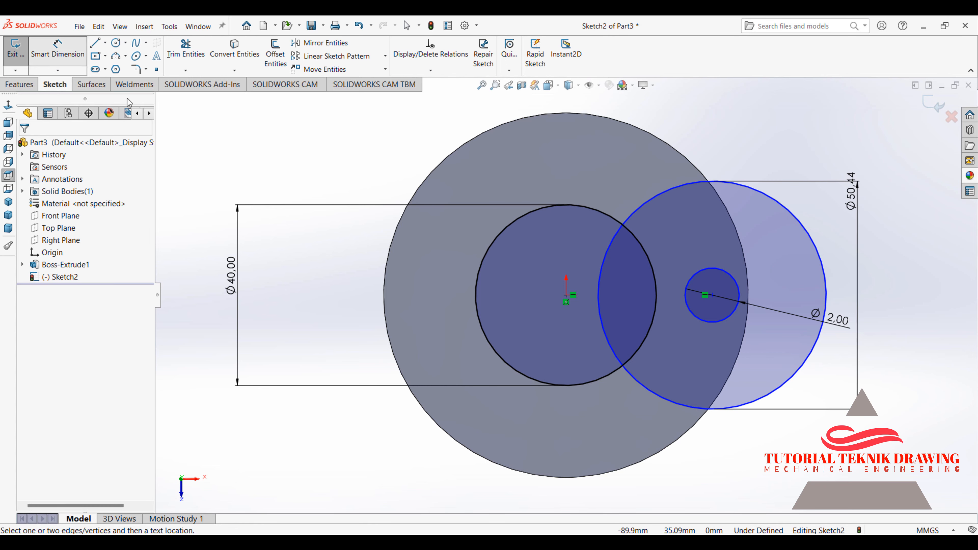
click(655, 271)
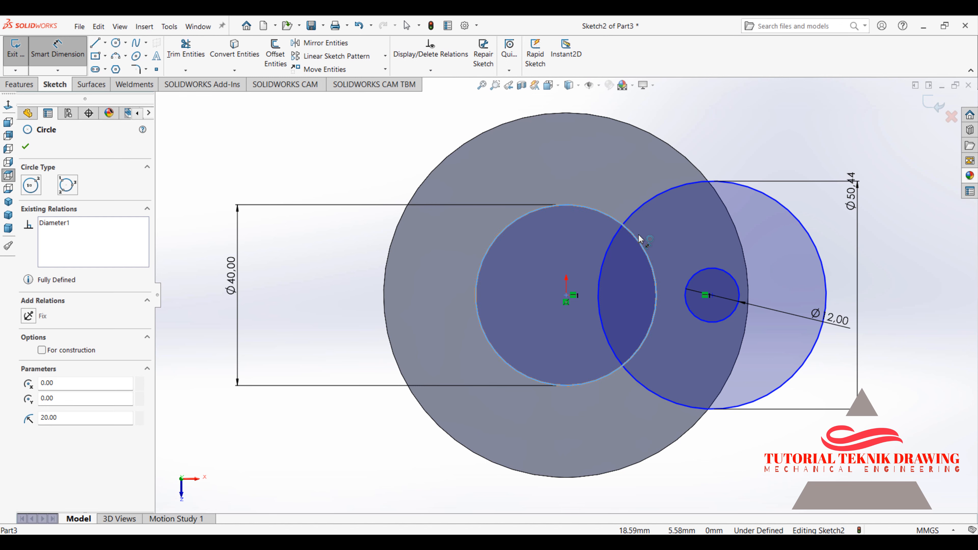
click(30, 145)
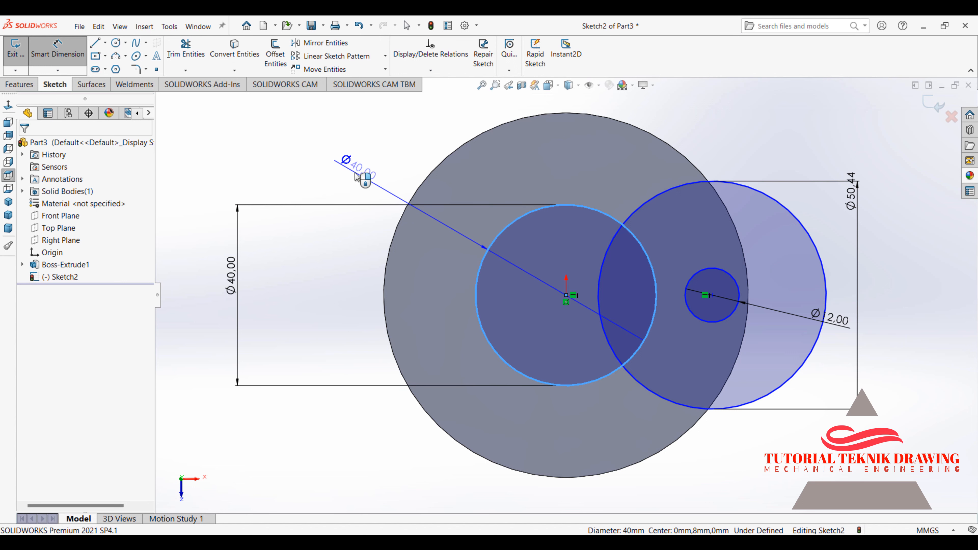
key(Escape)
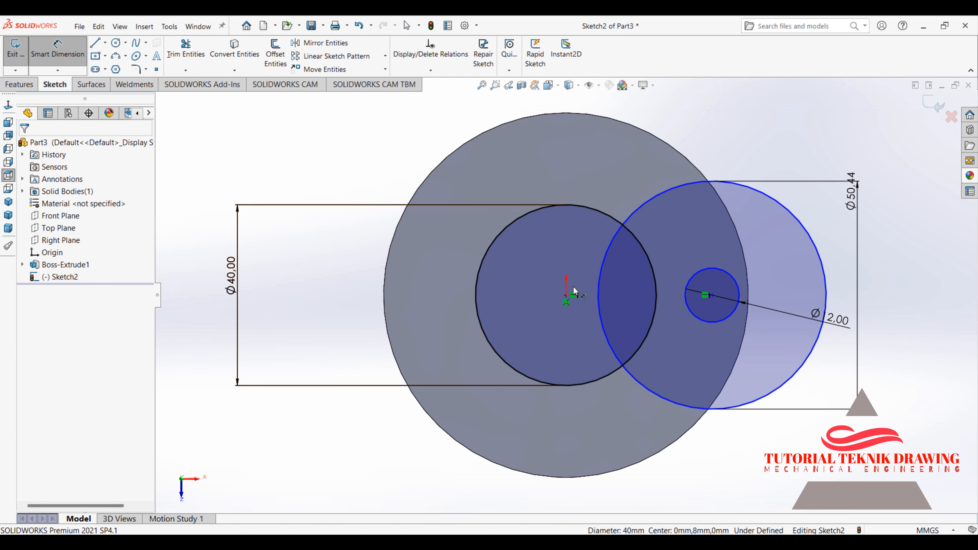
Dimension the distance between the central circle's centre and the pin's centre and set it to 30 mm, as given in ccc.pdf.
click(566, 295)
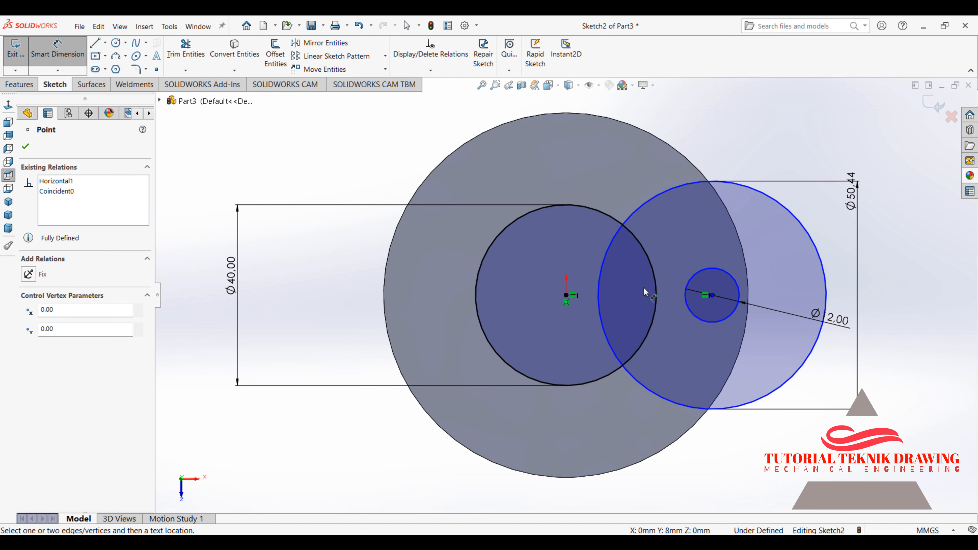
click(713, 295)
click(671, 490)
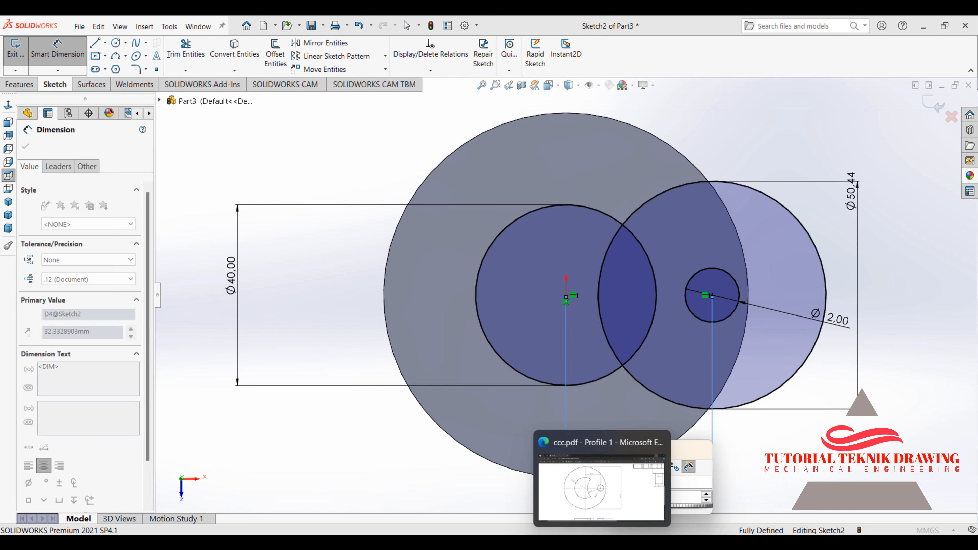
click(602, 541)
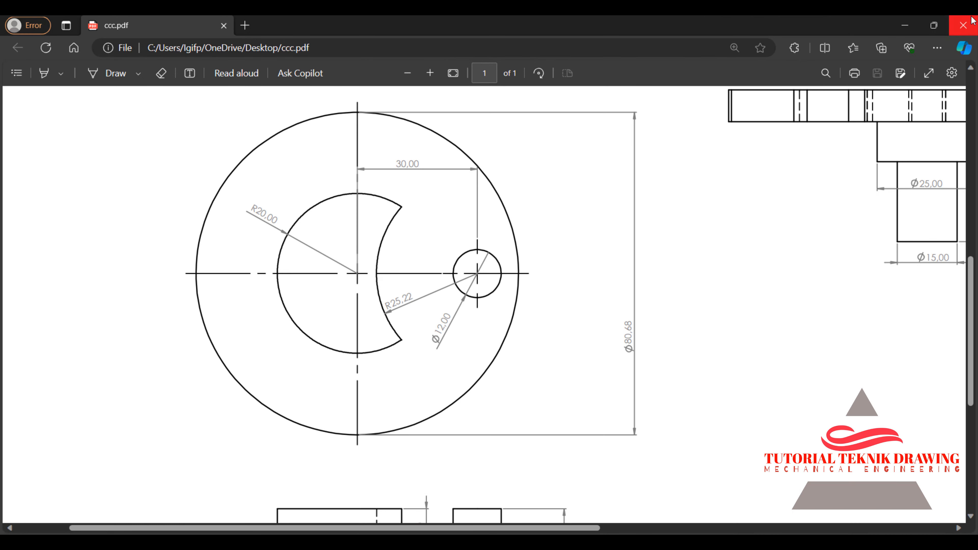
click(905, 25)
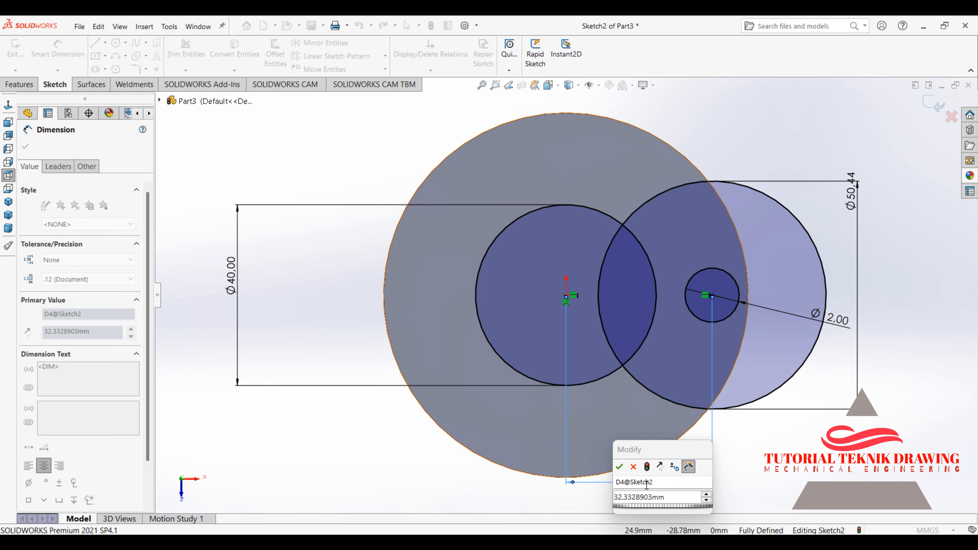
click(652, 496)
text(3)
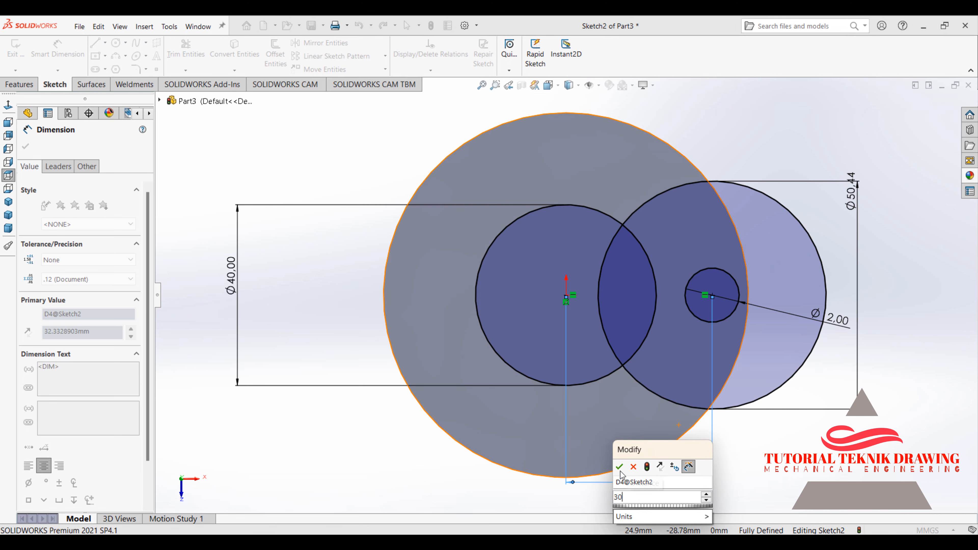
text(0)
click(618, 468)
click(25, 146)
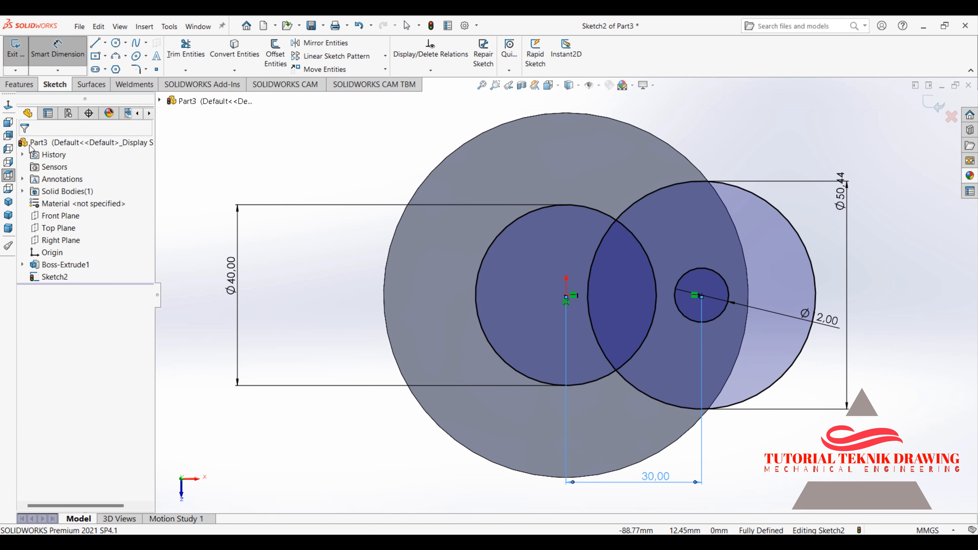
Trim the central circle's arc inside the large circle and the large circle's outer arc to leave a crescent profile.
click(185, 49)
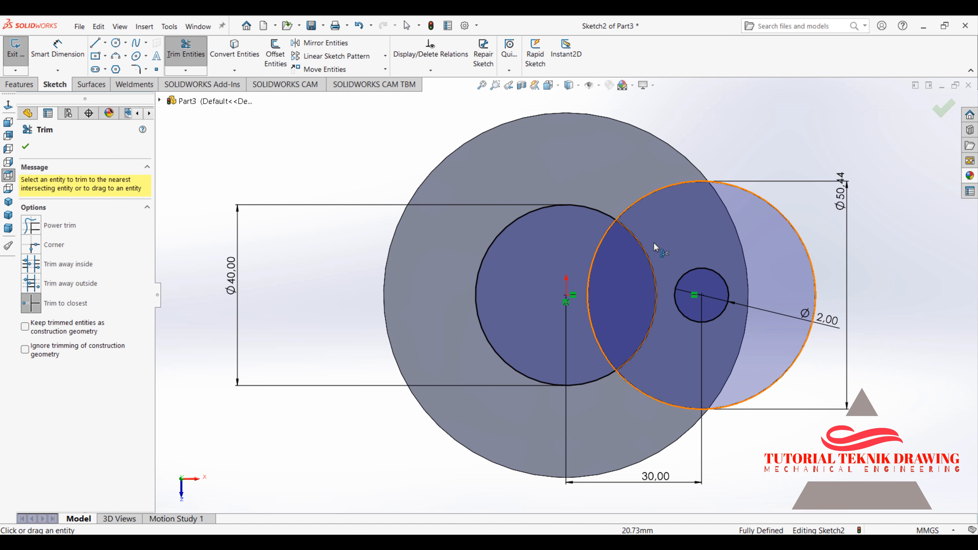
click(653, 270)
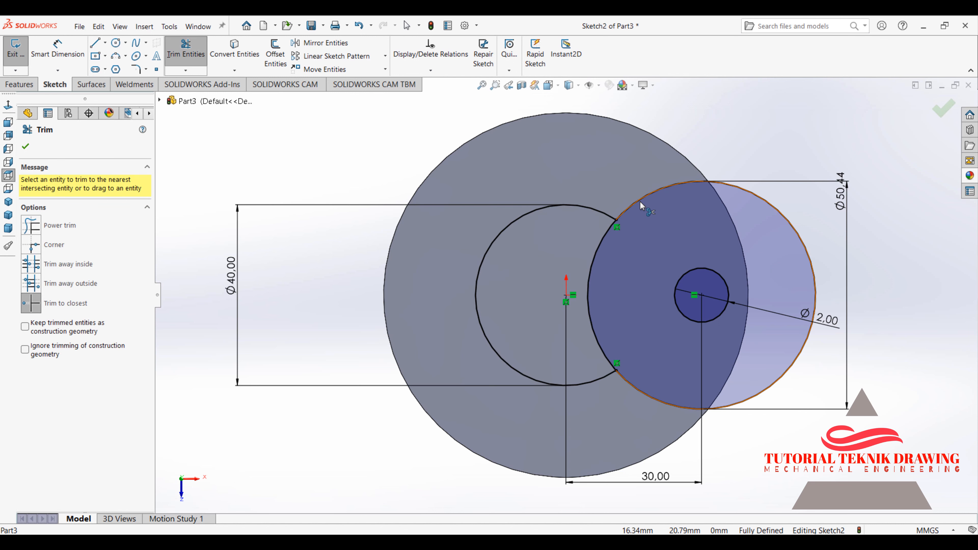
click(641, 203)
click(26, 146)
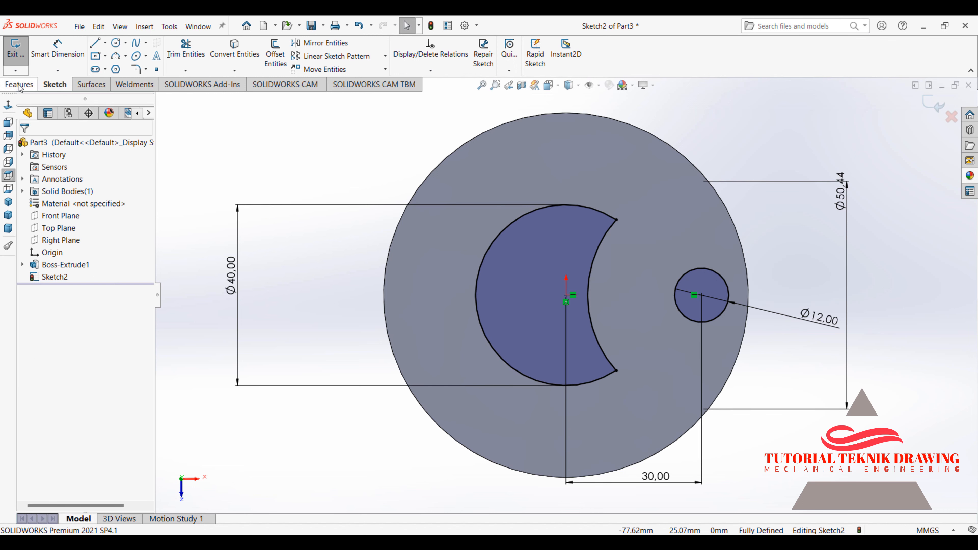
Look up the raised height in ccc.pdf and extrude the crescent and pin profiles 10 mm from the disc.
click(20, 84)
middle_drag(410, 243, 420, 125)
mouse_move(602, 543)
click(634, 432)
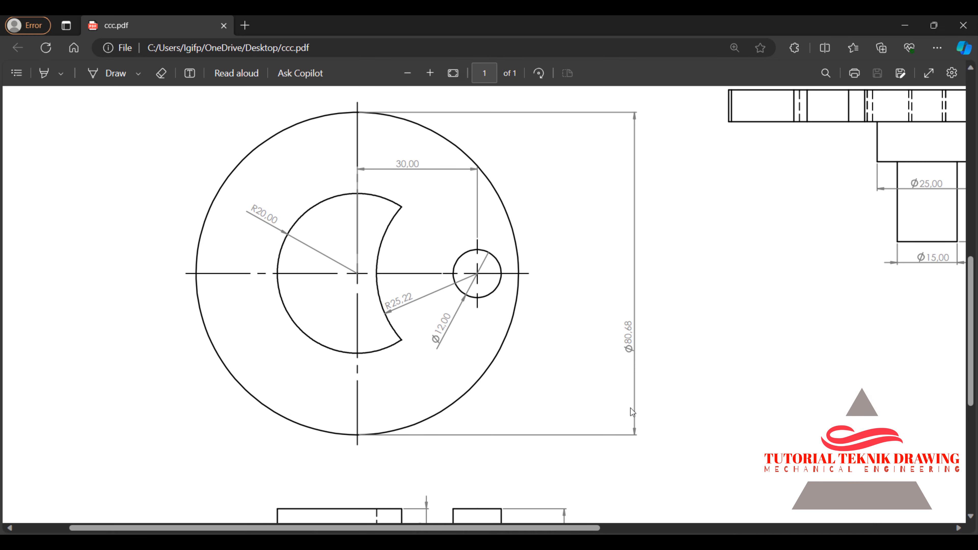
scroll(530, 319, down, 5)
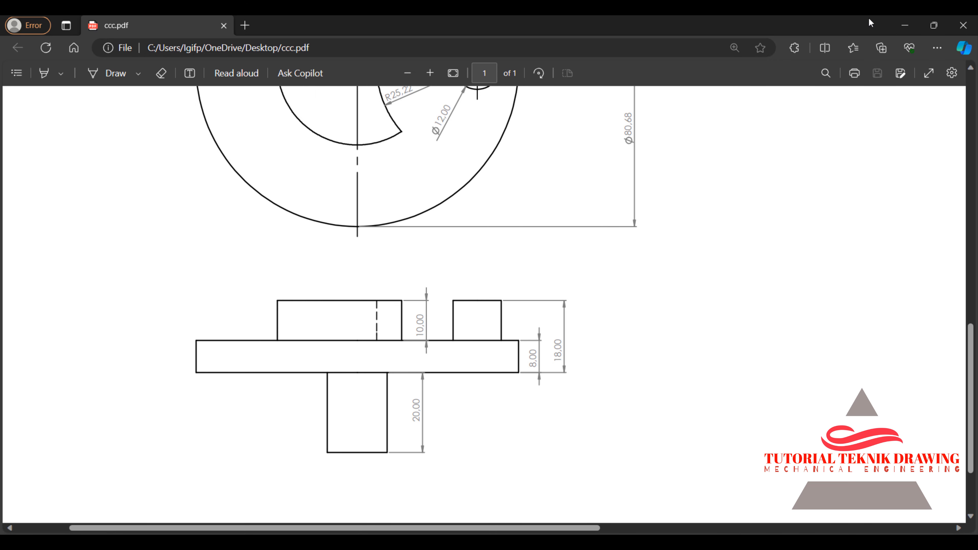
click(905, 25)
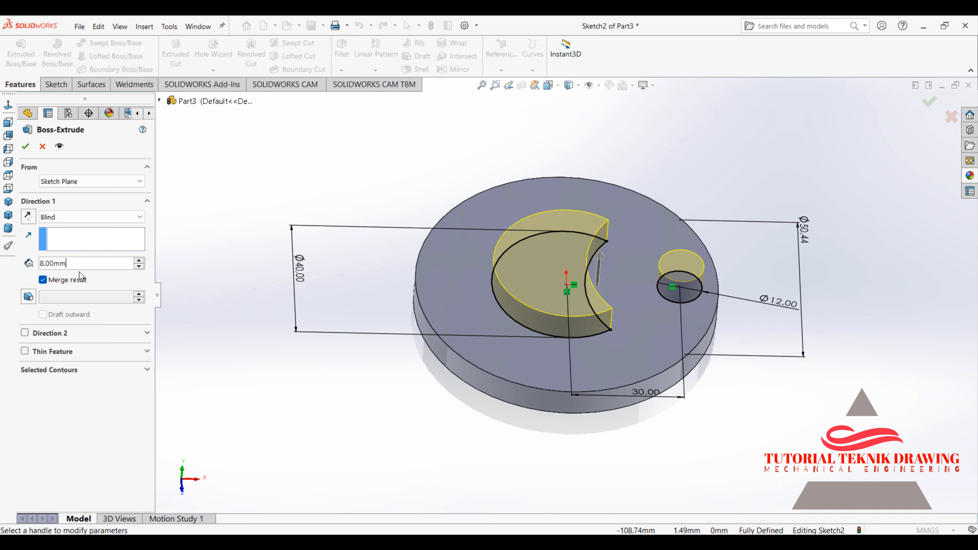
text(10)
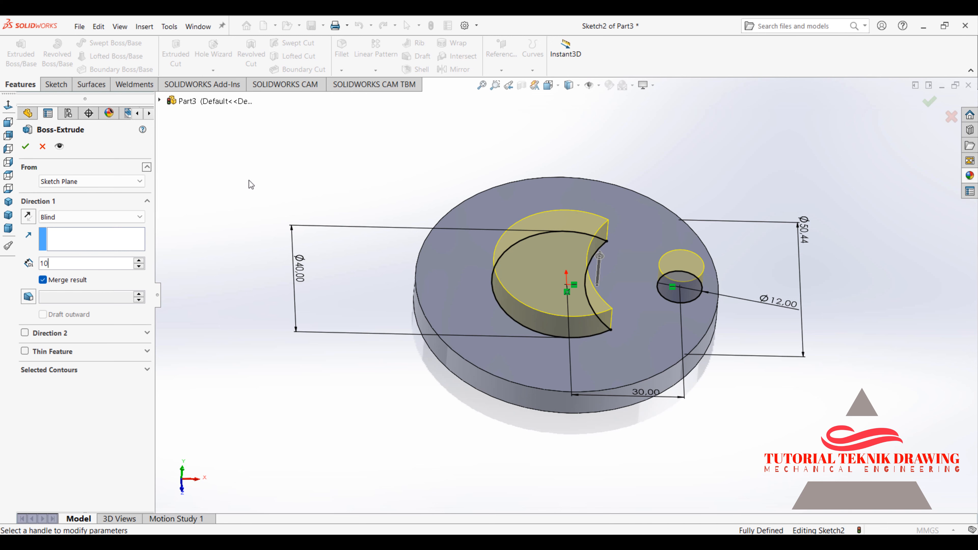
key(Return)
click(26, 146)
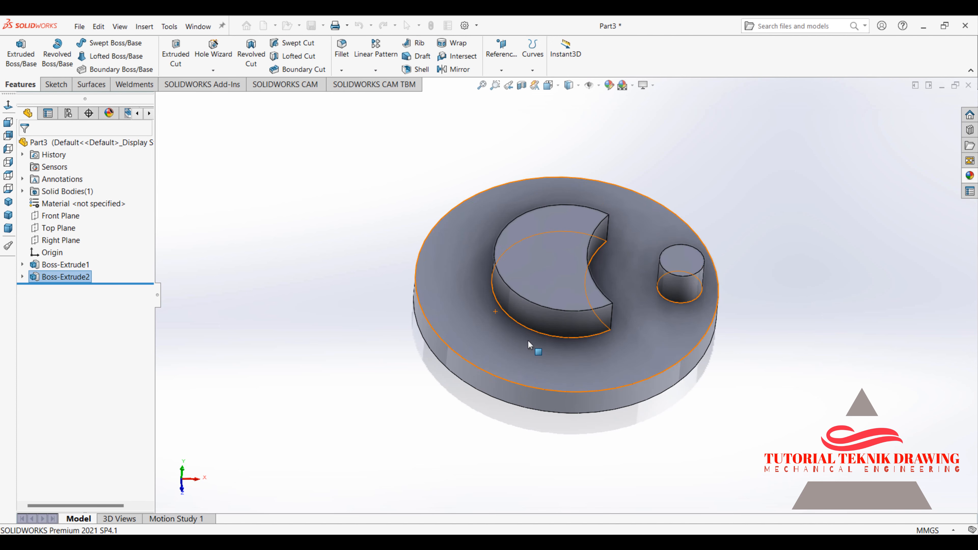
Select the disc's underside face and look up the shaft's length and the matching hole diameter in ccc.pdf.
middle_drag(528, 340, 589, 242)
click(585, 301)
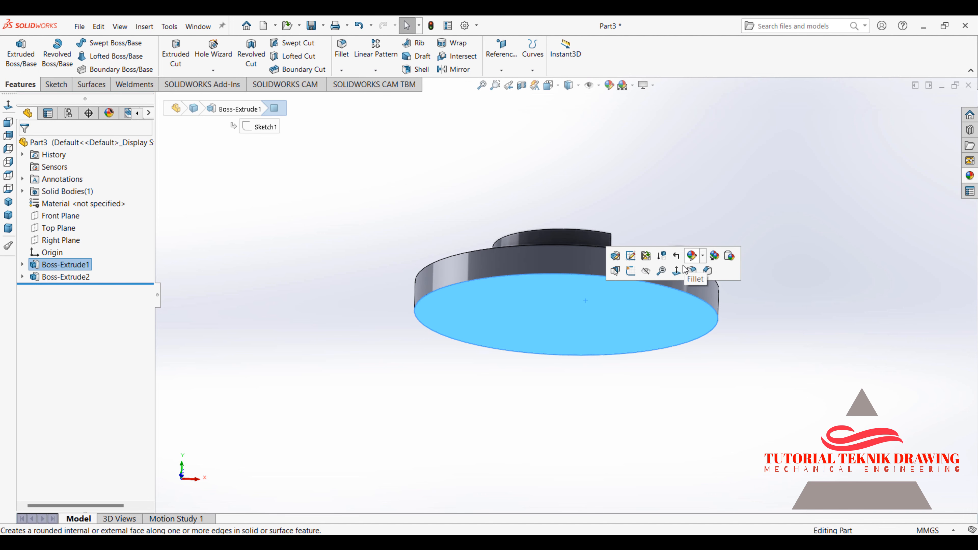
click(698, 257)
key(alt+Tab)
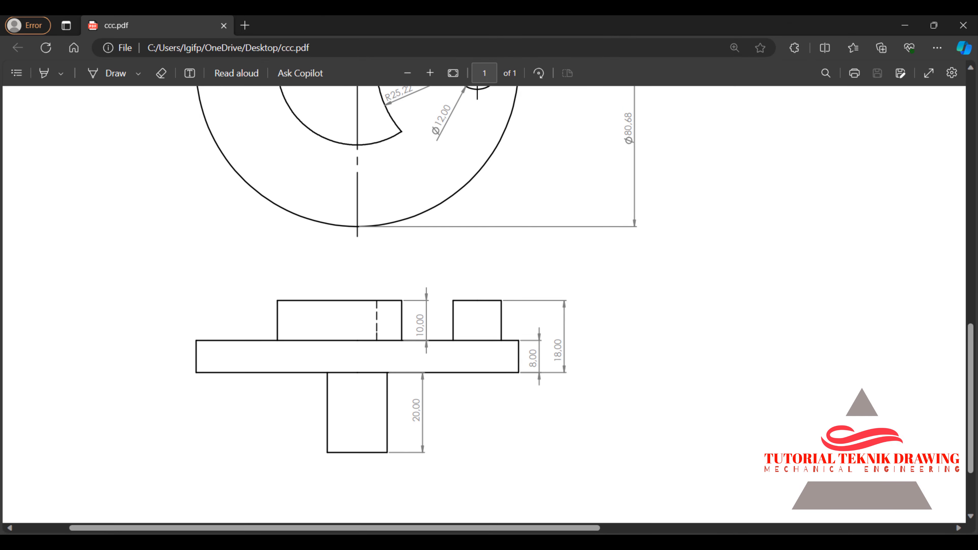
scroll(393, 392, up, 5)
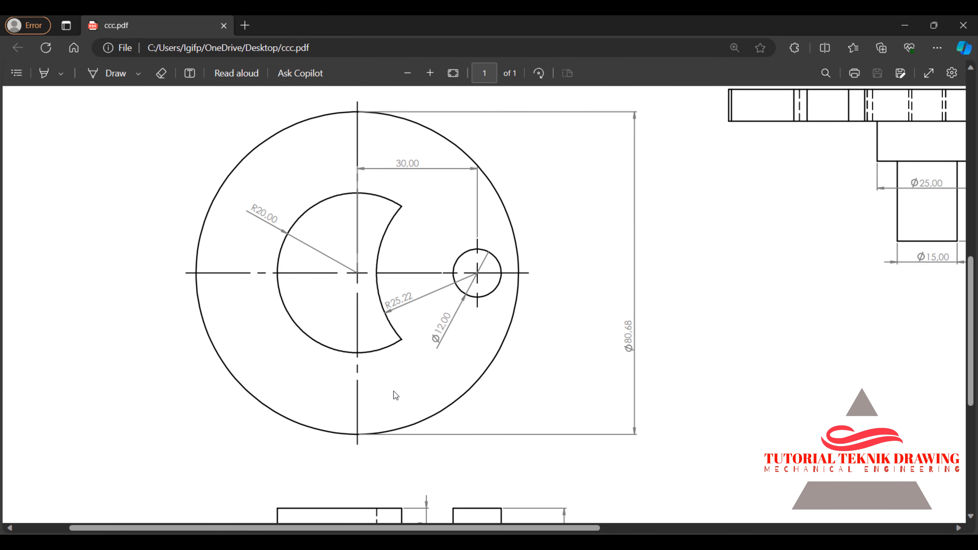
scroll(394, 392, down, 5)
scroll(394, 391, down, 2)
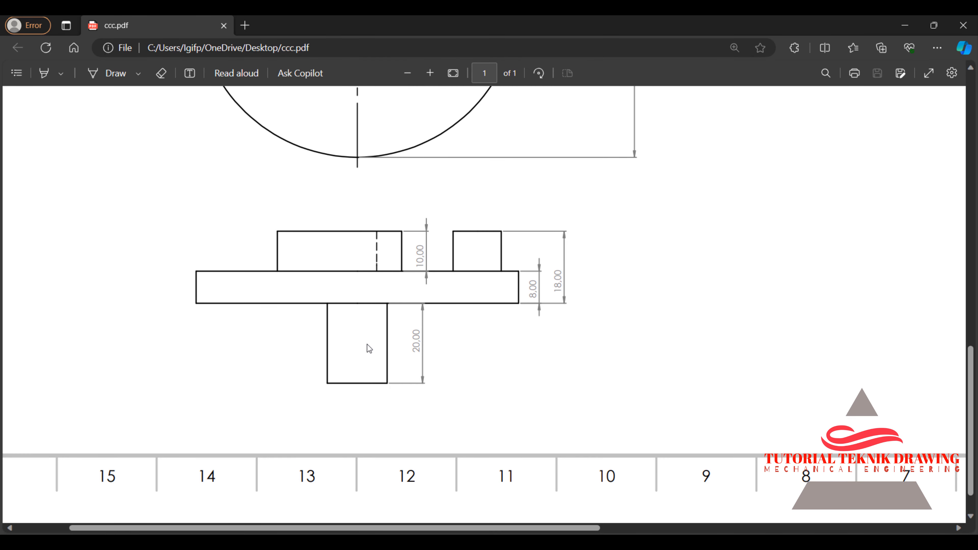
scroll(379, 342, up, 10)
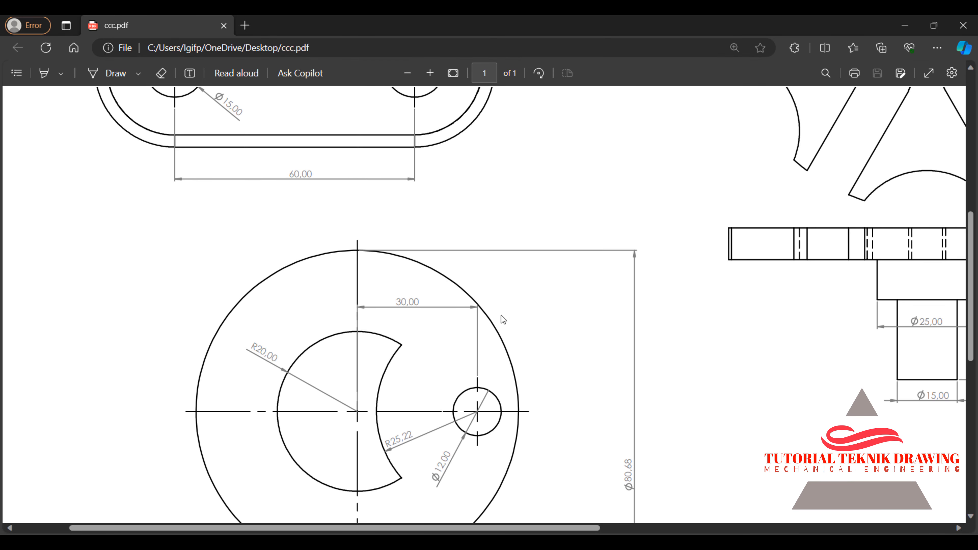
scroll(441, 215, up, 3)
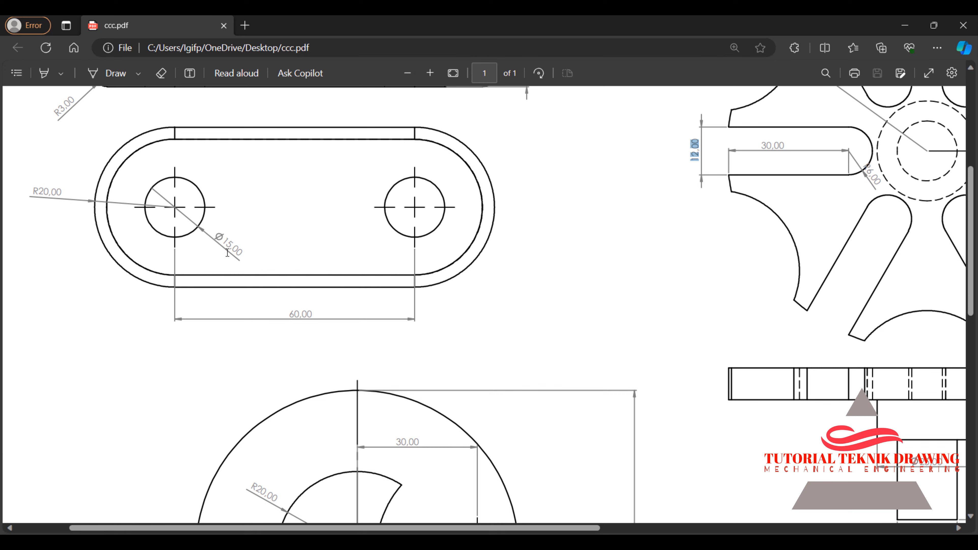
click(905, 25)
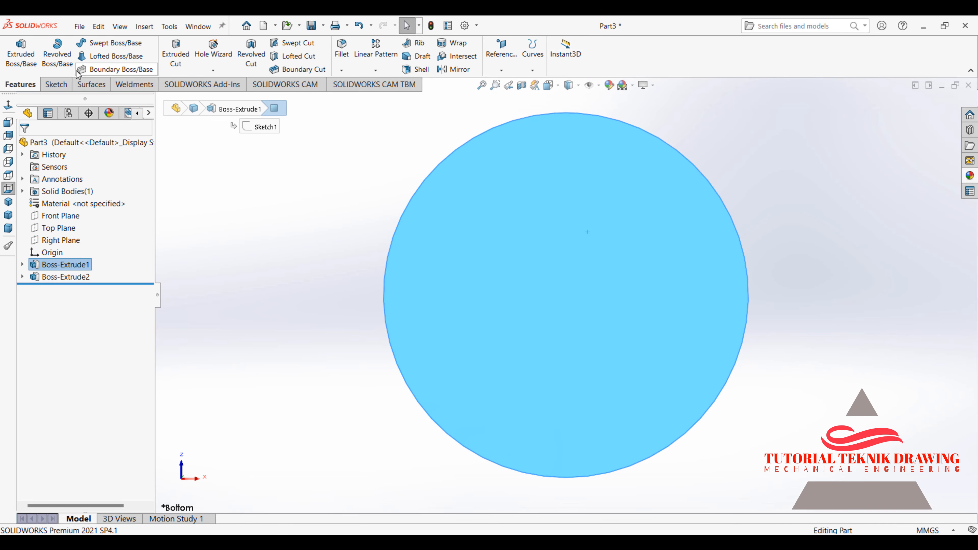
Sketch a circle about 23 mm in diameter on the disc's underside, centred on the origin.
click(55, 84)
click(116, 43)
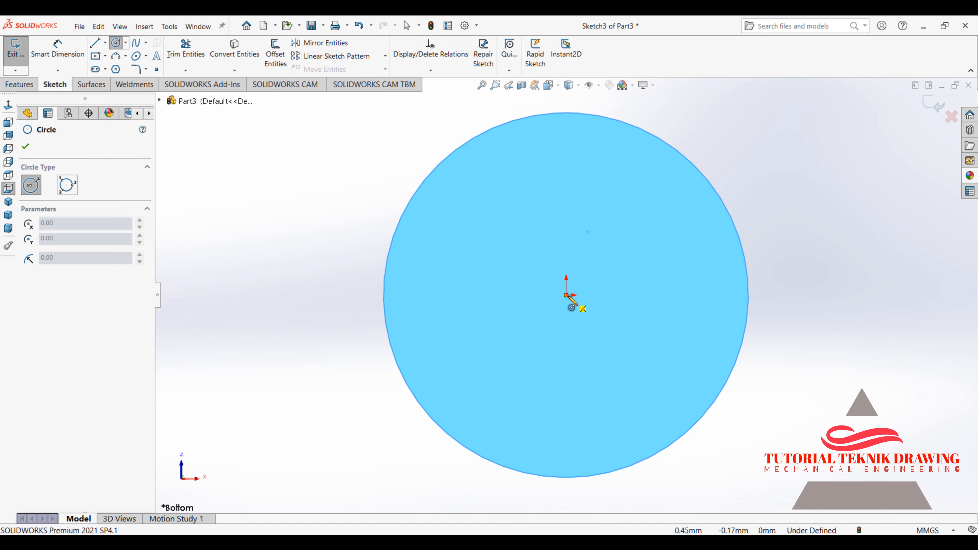
click(567, 296)
click(533, 253)
Dimension the shaft circle on the disc's underside and set its diameter to 15 mm.
click(45, 52)
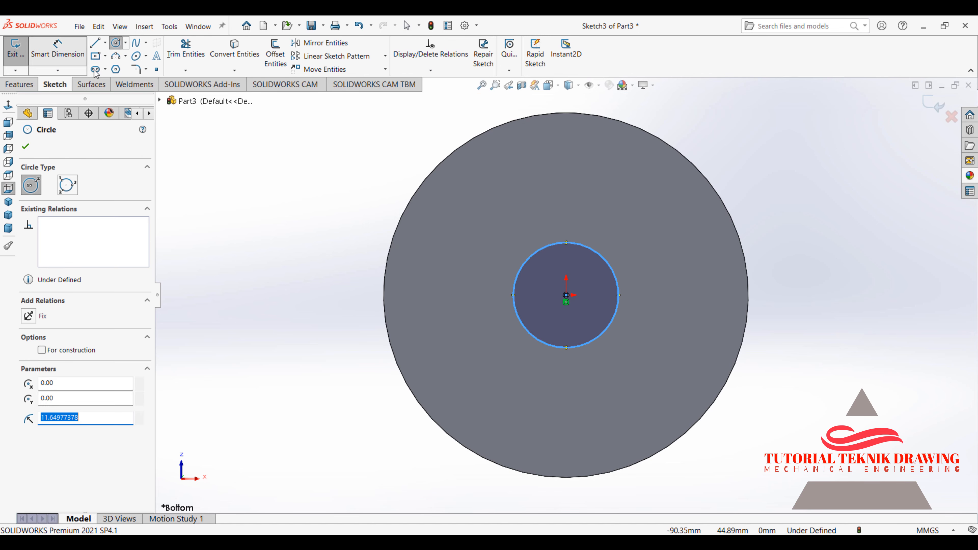
click(618, 298)
click(832, 227)
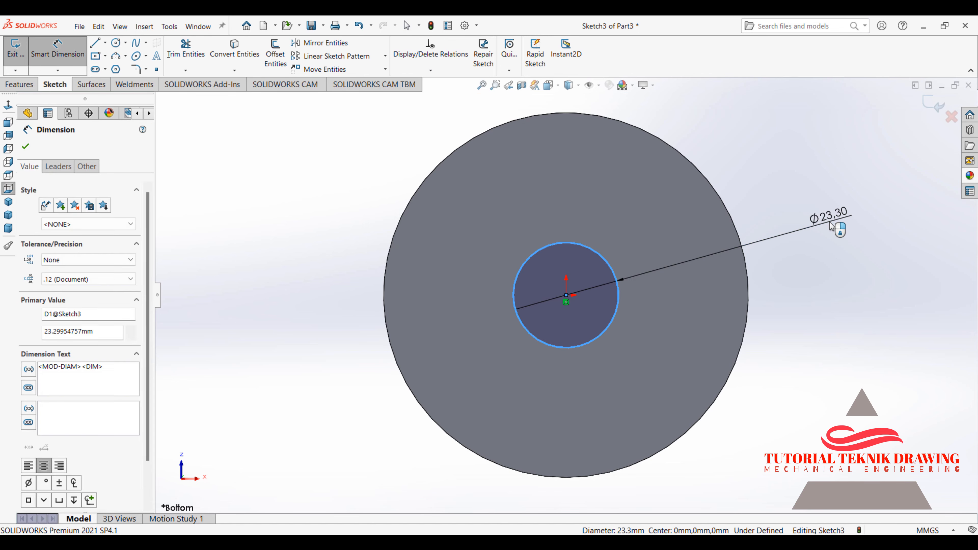
text(15)
click(786, 207)
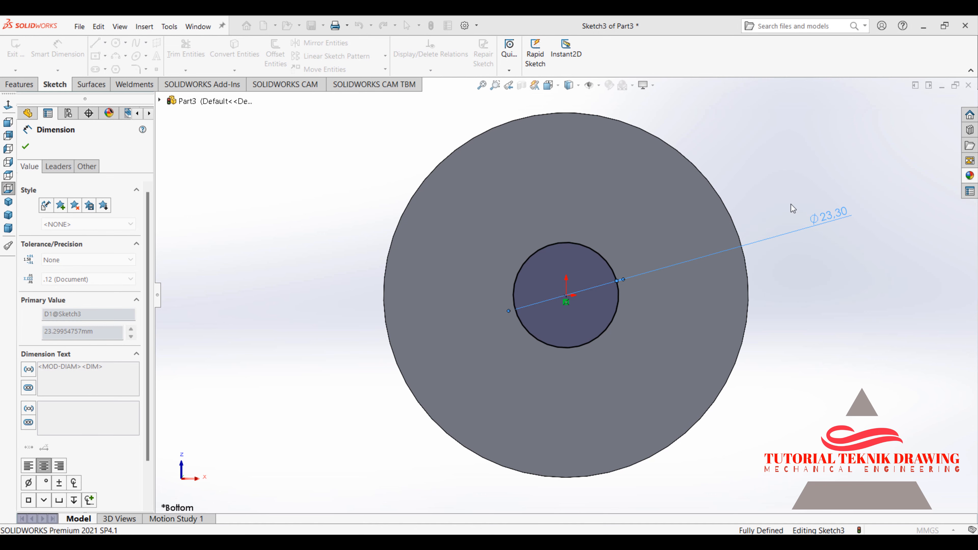
Look up the shaft's length in ccc.pdf and extrude the 15 mm circle 20 mm from the disc's underside.
click(610, 533)
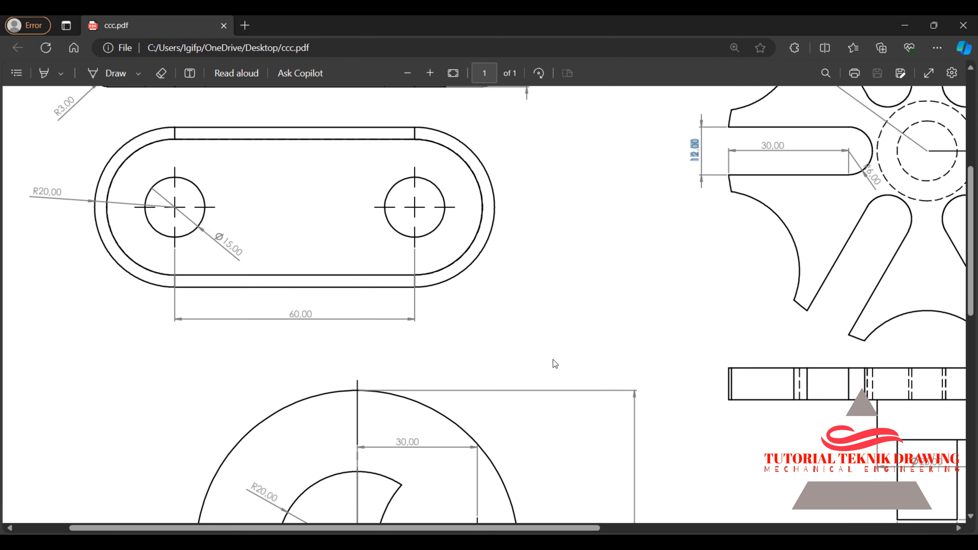
scroll(553, 360, down, 7)
scroll(554, 363, down, 5)
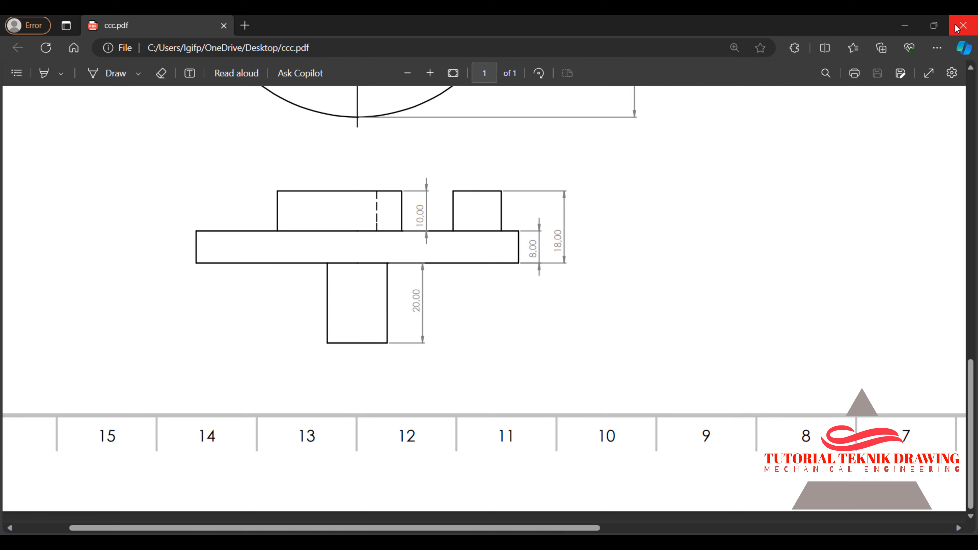
click(905, 26)
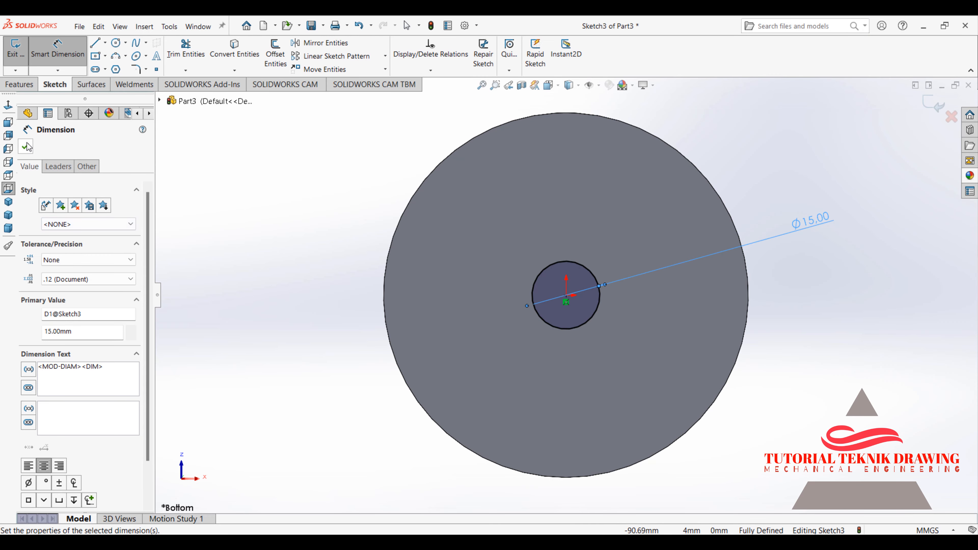
click(27, 147)
click(19, 84)
click(21, 54)
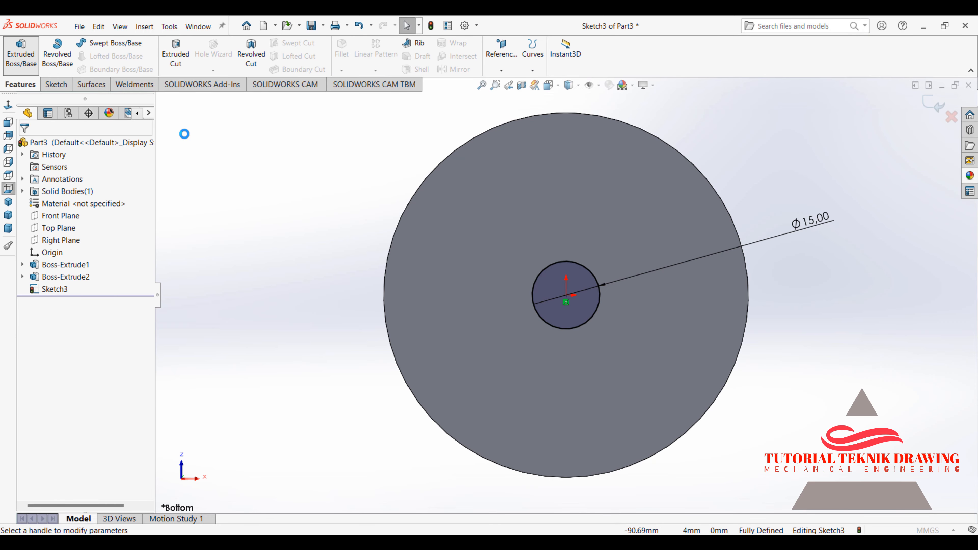
text(20)
key(Return)
middle_drag(463, 174, 479, 409)
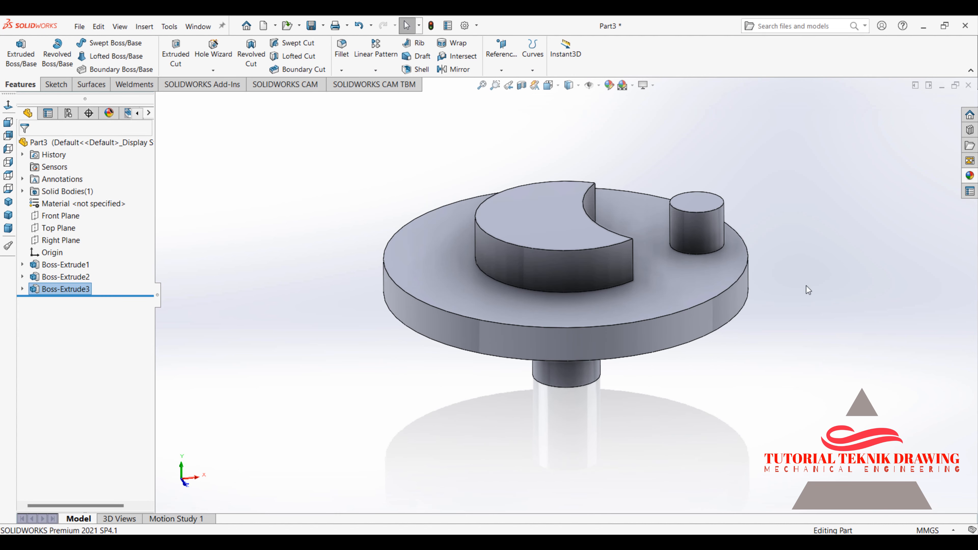
click(886, 244)
Apply the candy apple red painted appearance to the whole disc part.
click(971, 176)
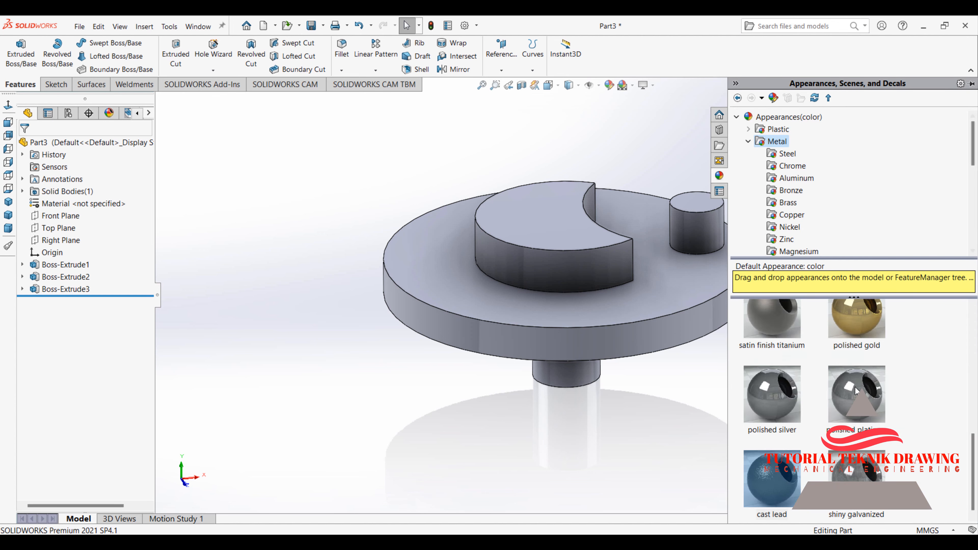
scroll(856, 391, up, 10)
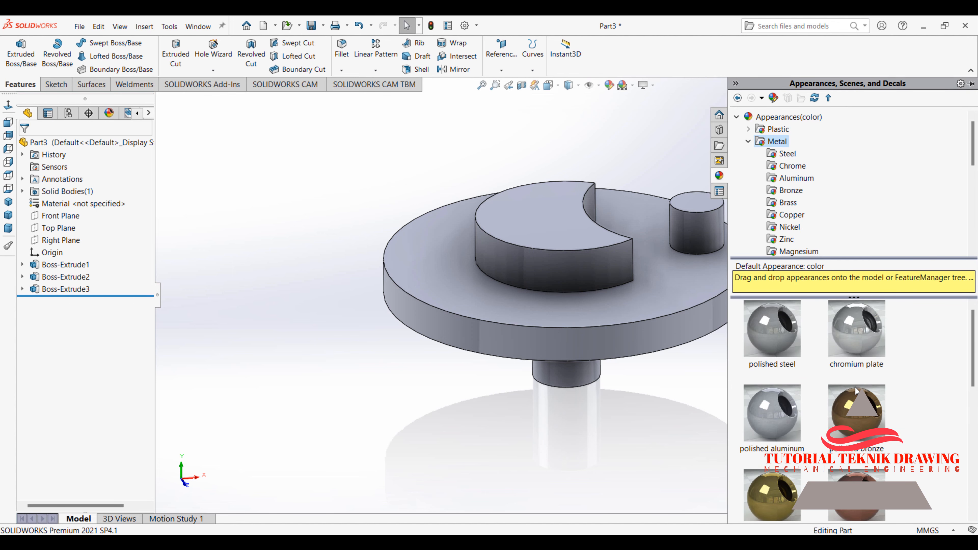
click(763, 131)
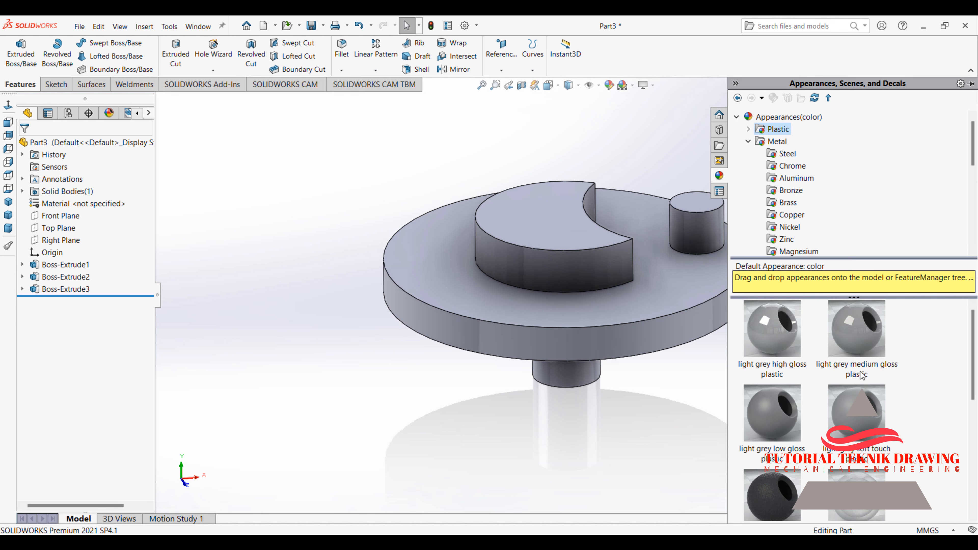
click(748, 129)
click(748, 129)
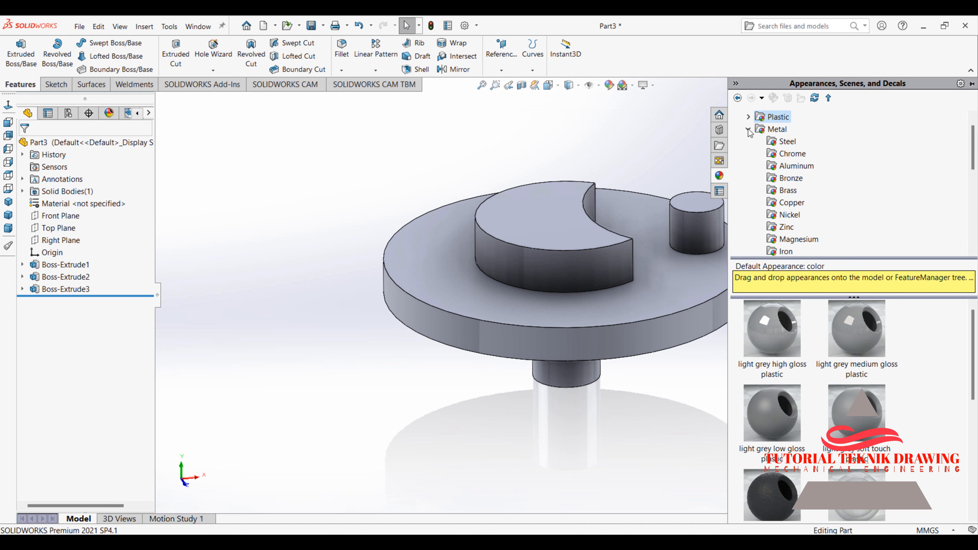
click(749, 130)
click(774, 144)
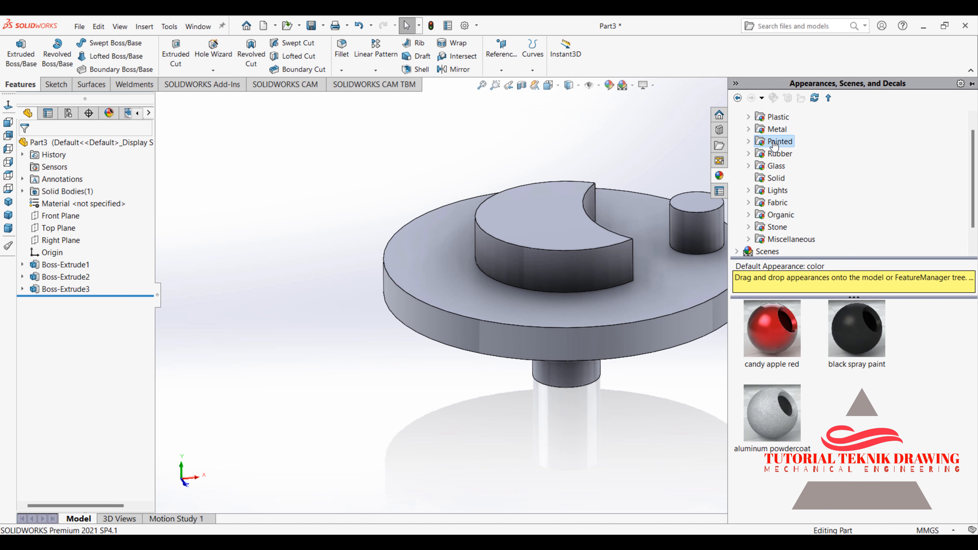
double_click(772, 364)
scroll(683, 385, up, 2)
middle_drag(647, 245, 636, 185)
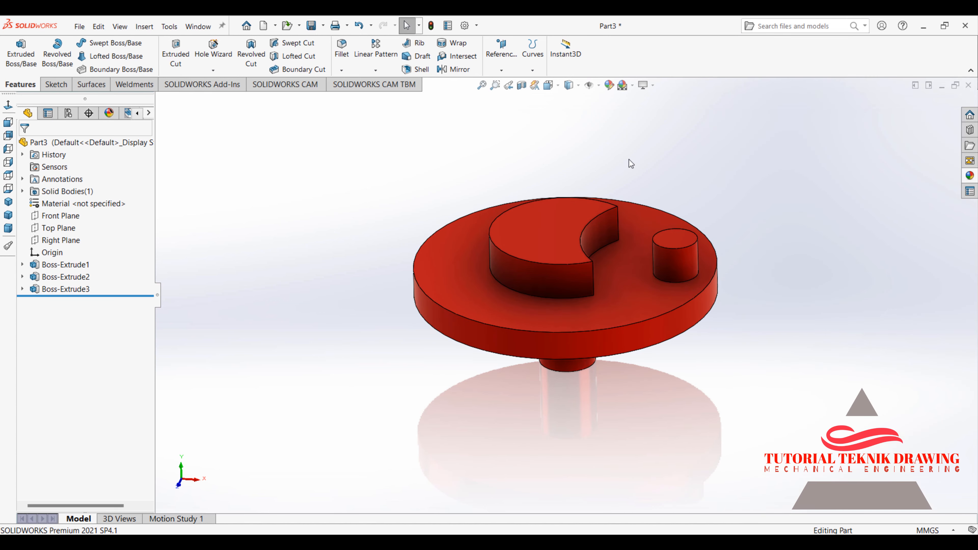
Save the disc as Part3 in the rodo gigi folder, replacing the existing file.
click(87, 24)
click(81, 26)
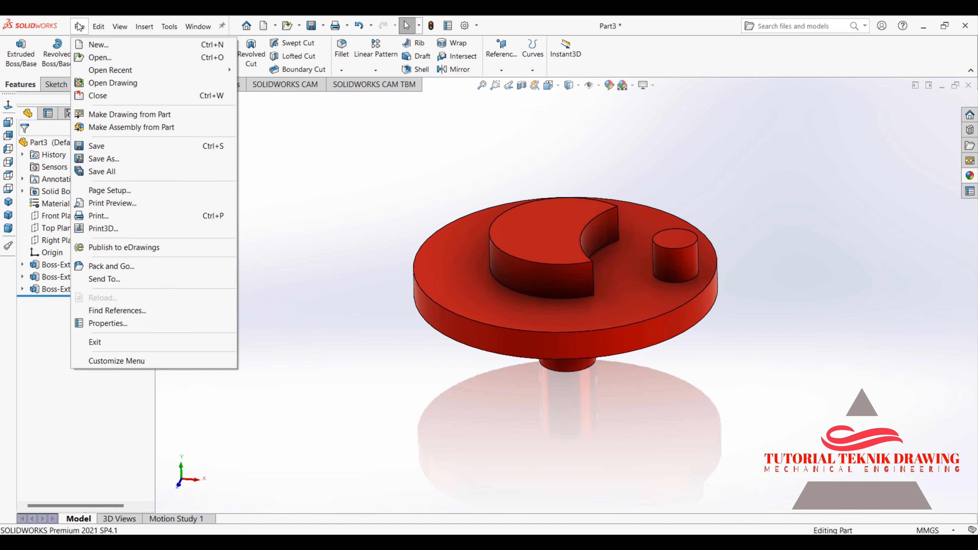
click(111, 145)
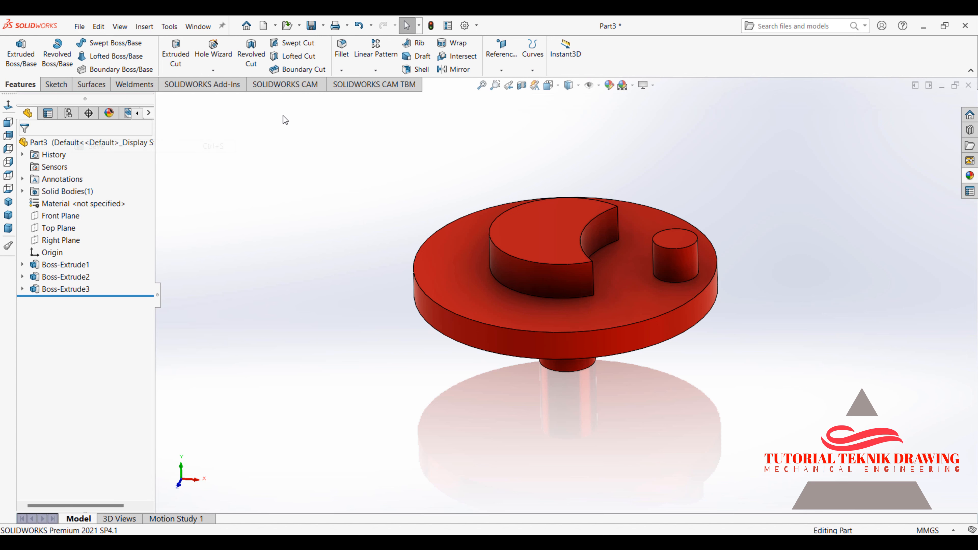
click(432, 233)
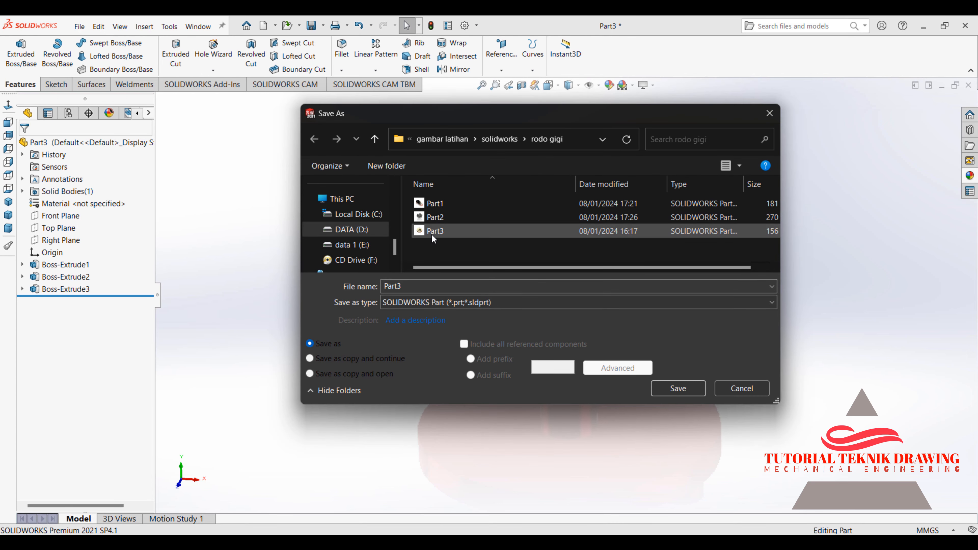
click(683, 390)
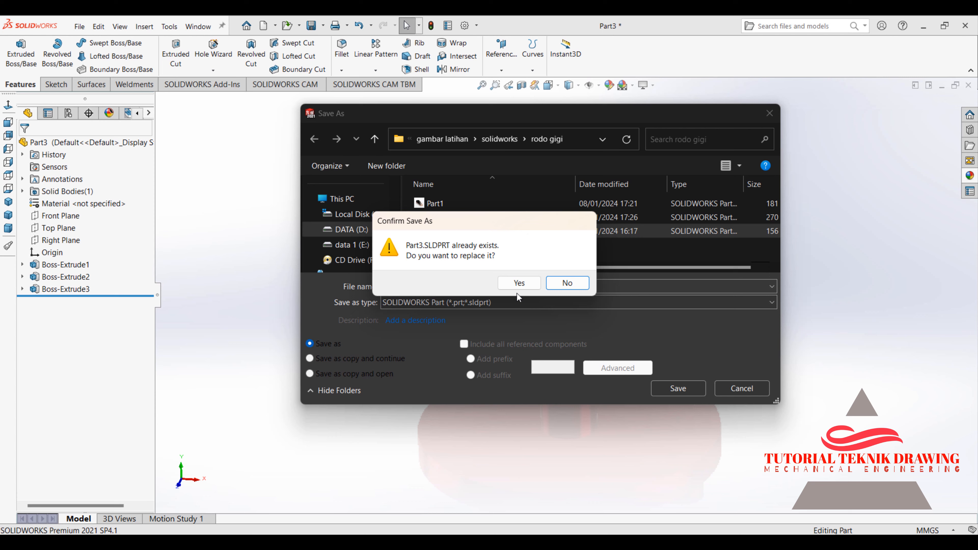
click(517, 280)
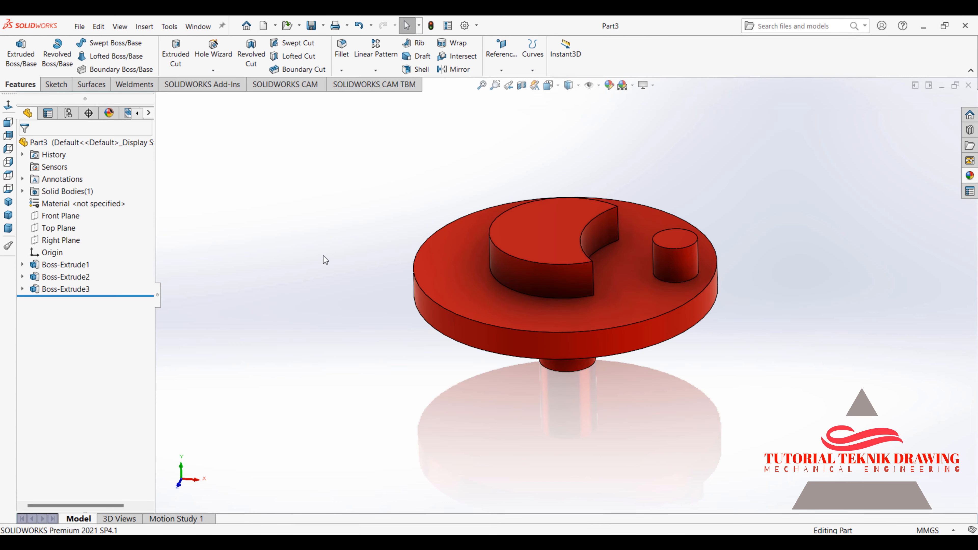
Create a new assembly and place the link plate Part1 as its first component.
click(79, 26)
click(130, 47)
click(601, 184)
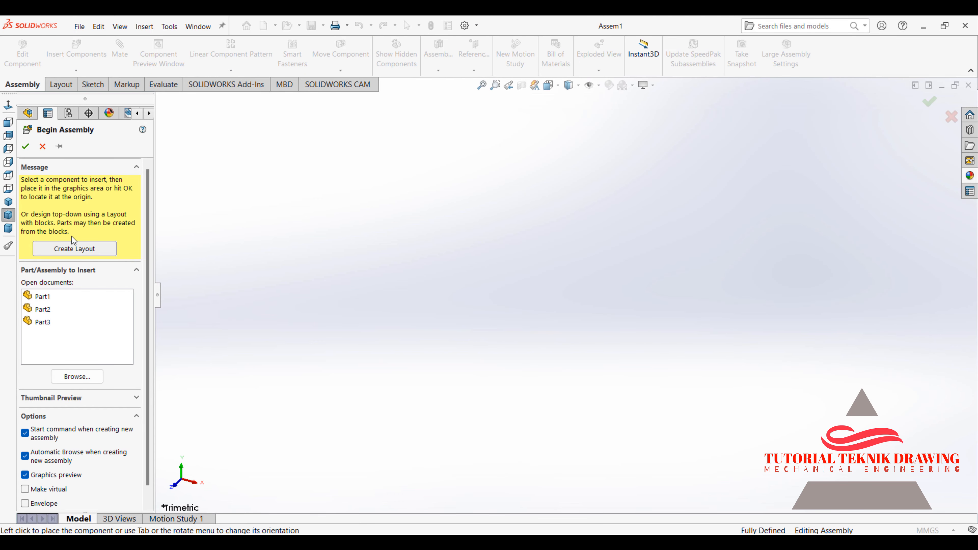
click(42, 298)
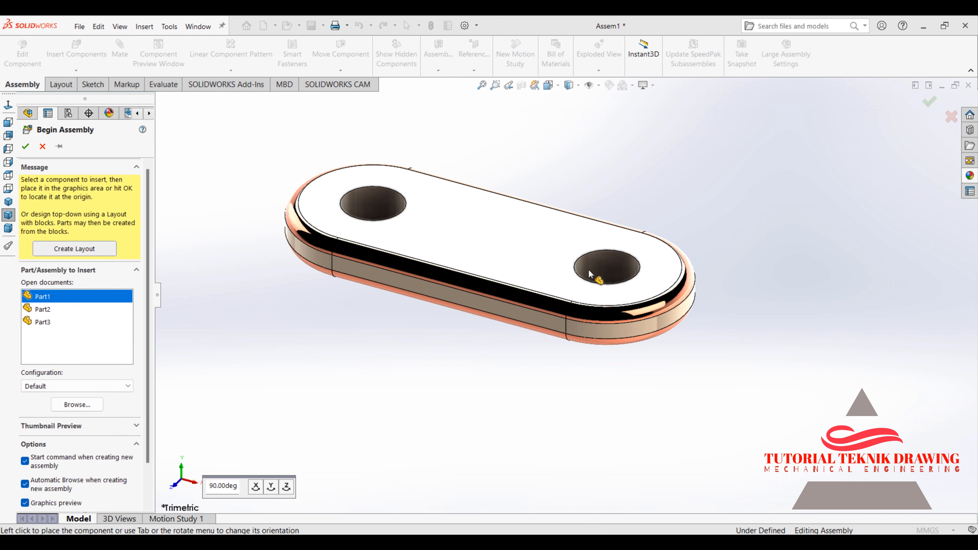
click(601, 274)
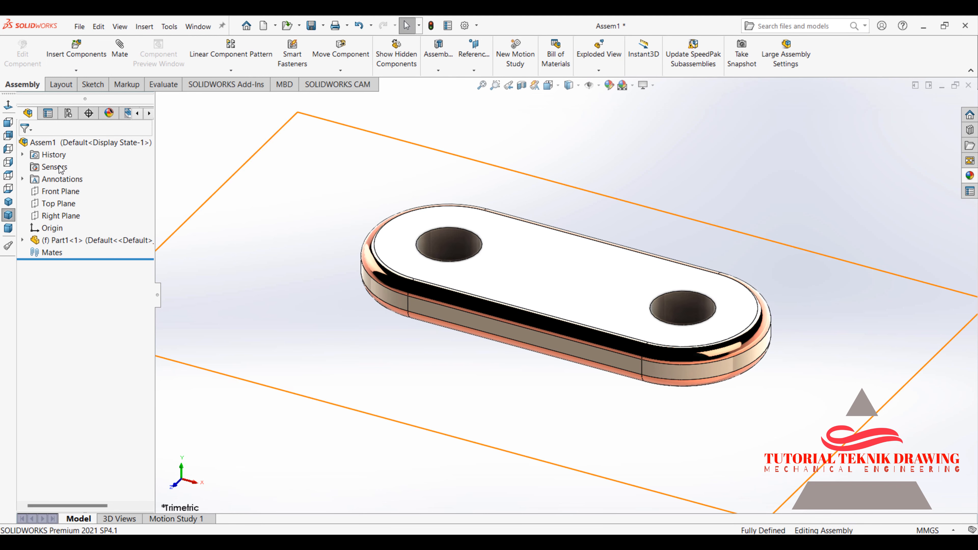
Insert the slotted wheel Part2 into the assembly beside the link plate.
click(76, 70)
click(83, 83)
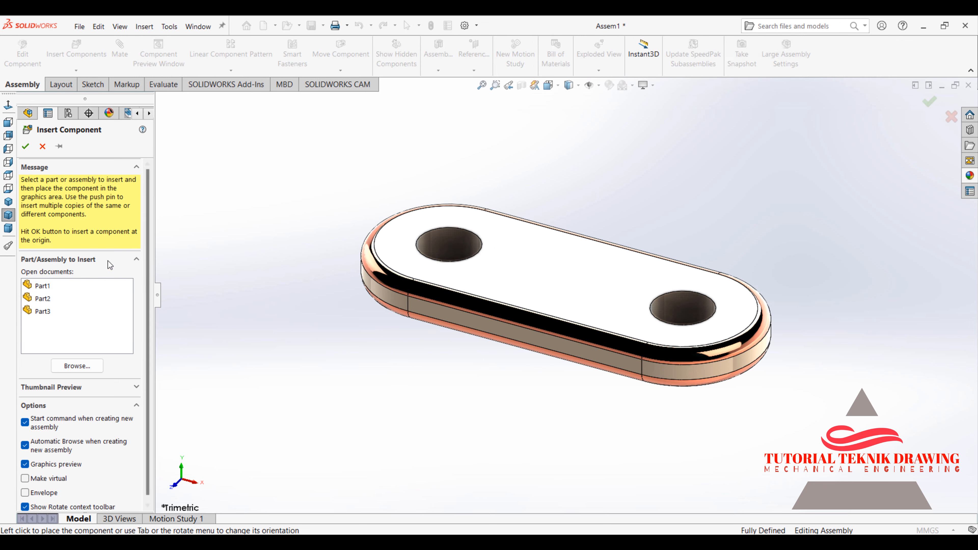
click(38, 300)
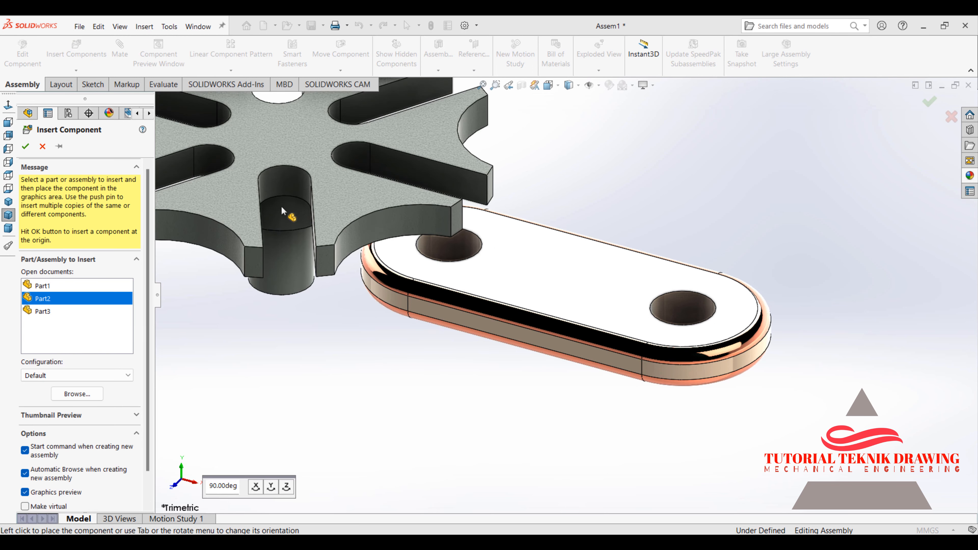
click(255, 198)
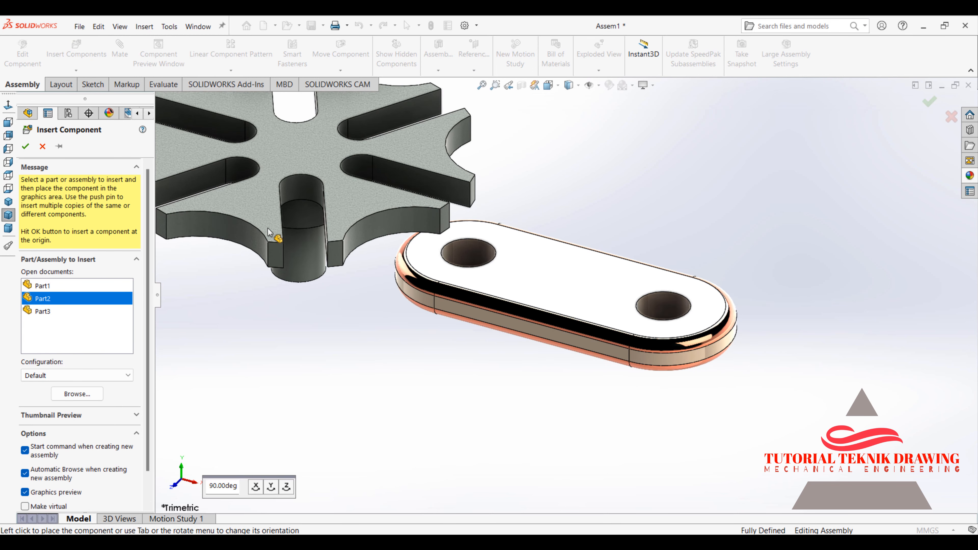
Insert the red disc Part3 into the assembly at the link plate's other end.
click(70, 73)
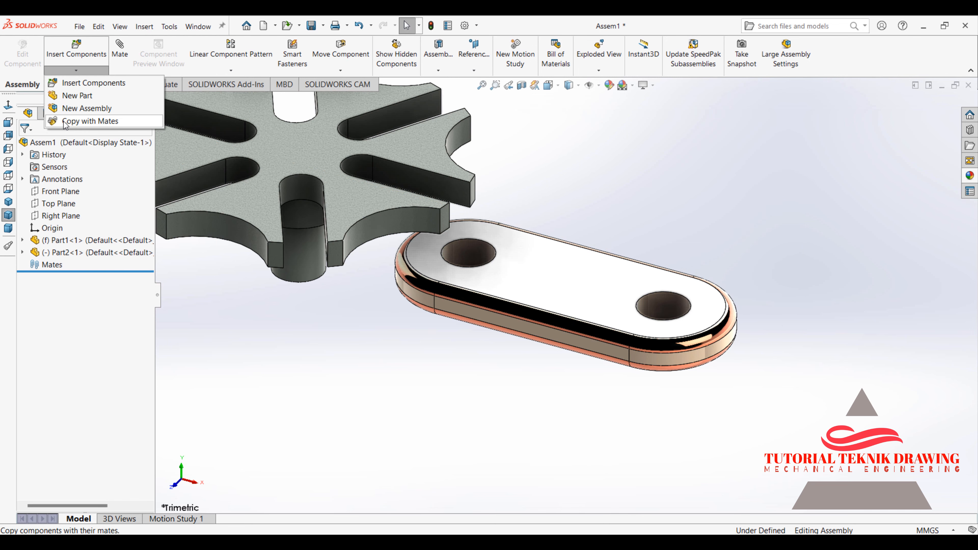
click(83, 82)
click(46, 314)
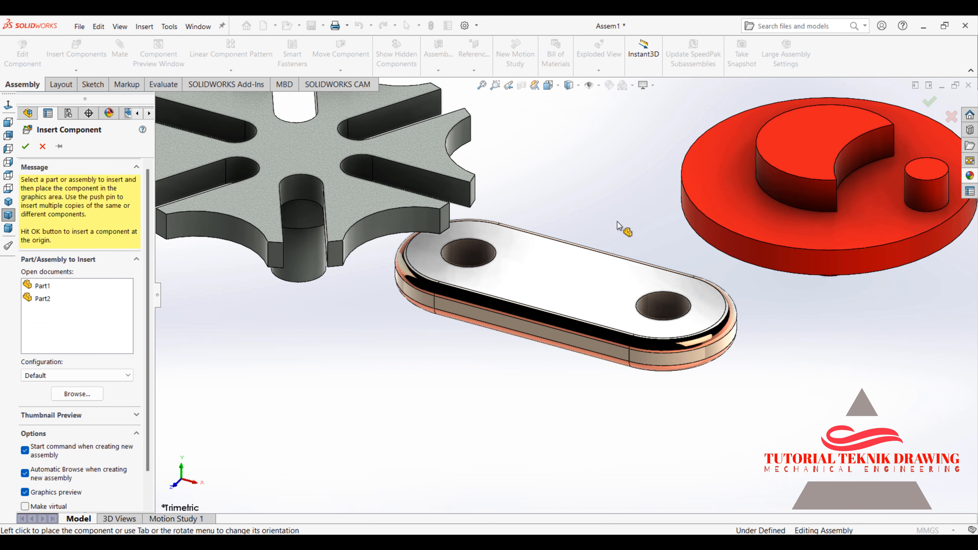
click(723, 218)
Add a concentric mate between the slotted wheel's shaft and the link plate hole nearest to it.
middle_drag(347, 216, 356, 204)
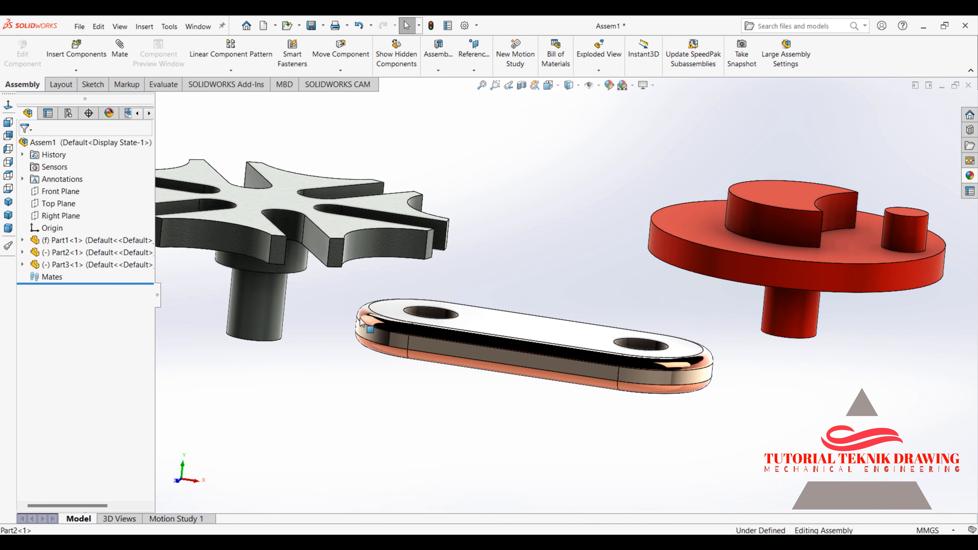
click(123, 56)
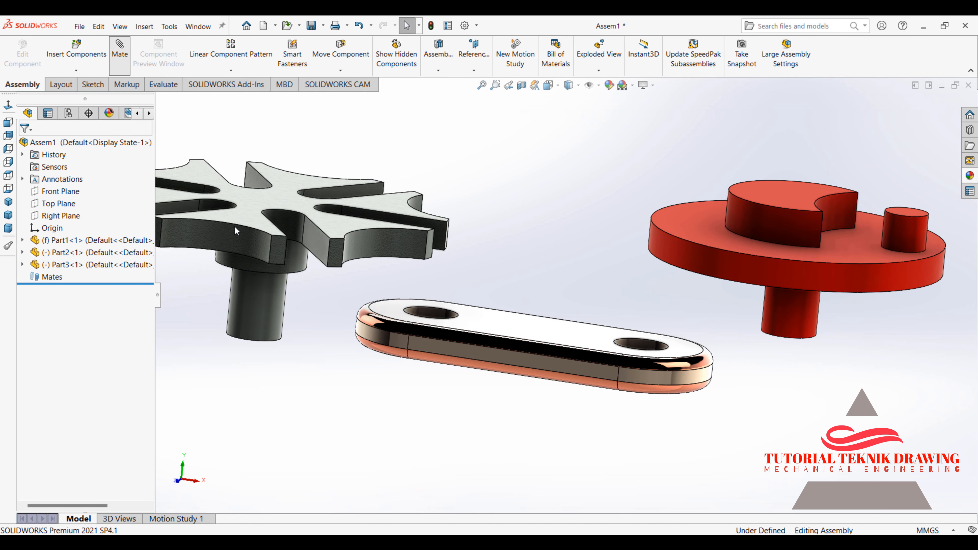
click(265, 307)
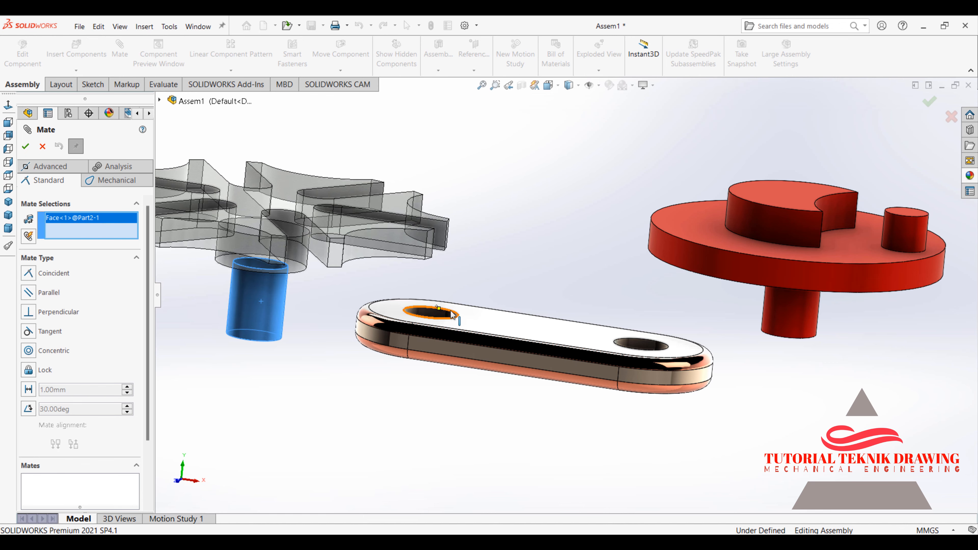
middle_drag(450, 328, 439, 320)
click(439, 320)
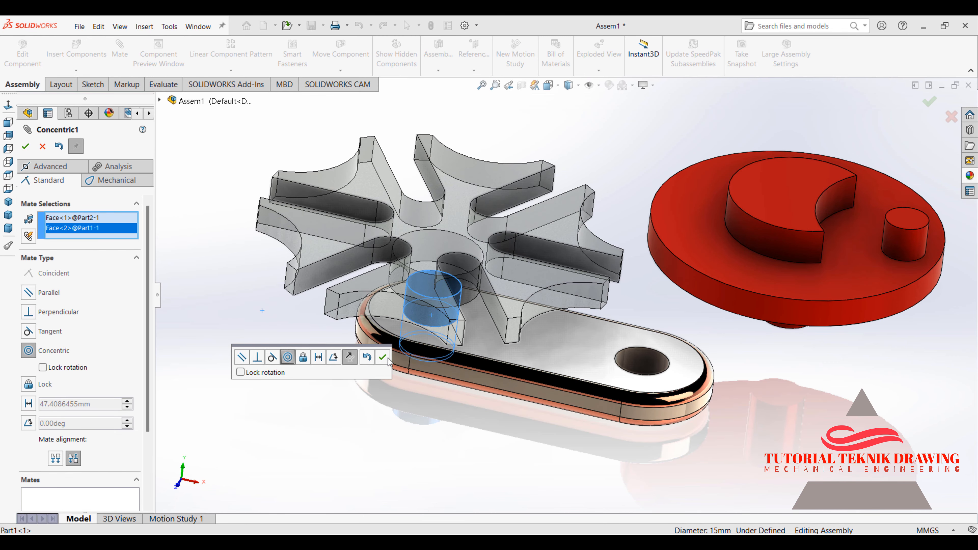
click(382, 357)
Add a coincident mate between the end face of the slotted wheel's shaft and the link plate's underside.
middle_drag(443, 390, 457, 341)
scroll(416, 444, down, 3)
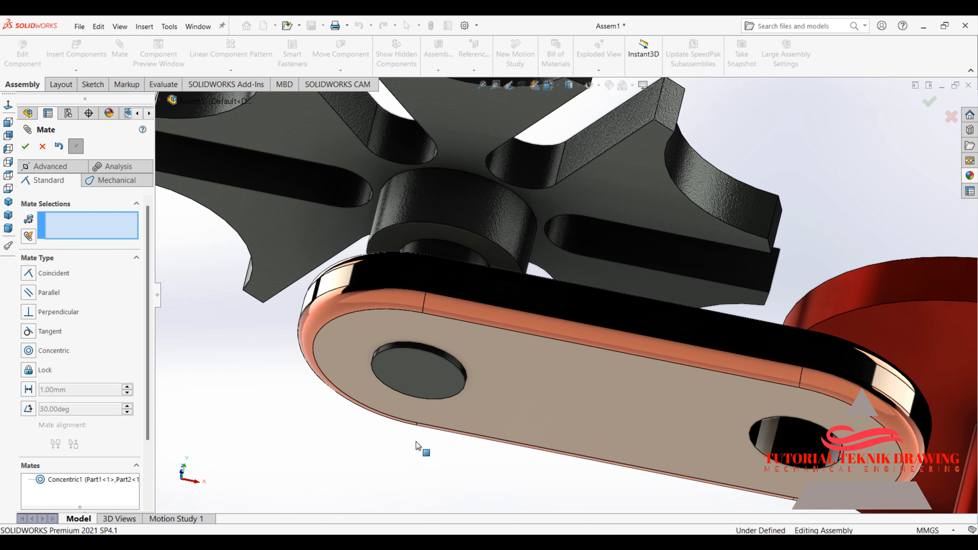
click(409, 367)
click(510, 364)
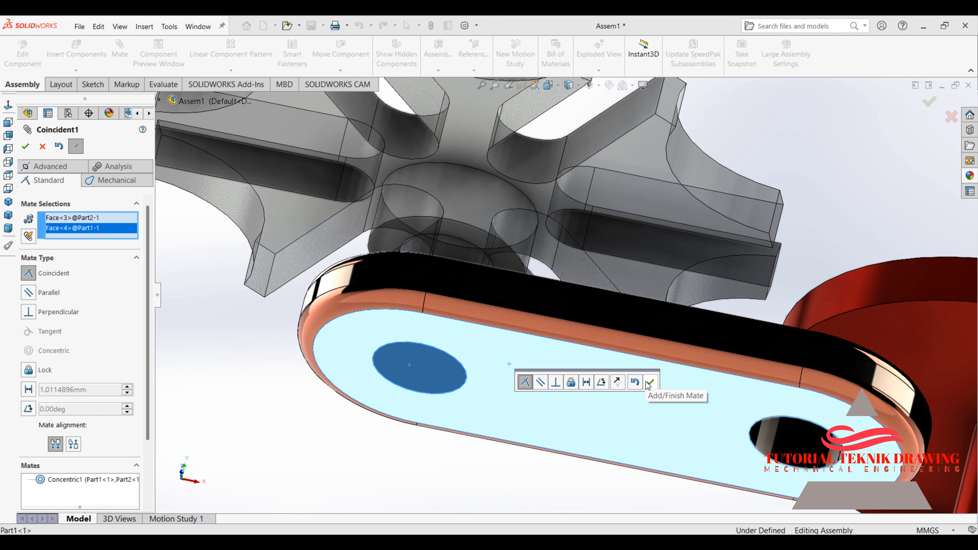
click(650, 382)
Add a concentric mate between the red disc's shaft and the link plate's free hole.
scroll(495, 345, up, 3)
middle_drag(633, 307, 749, 401)
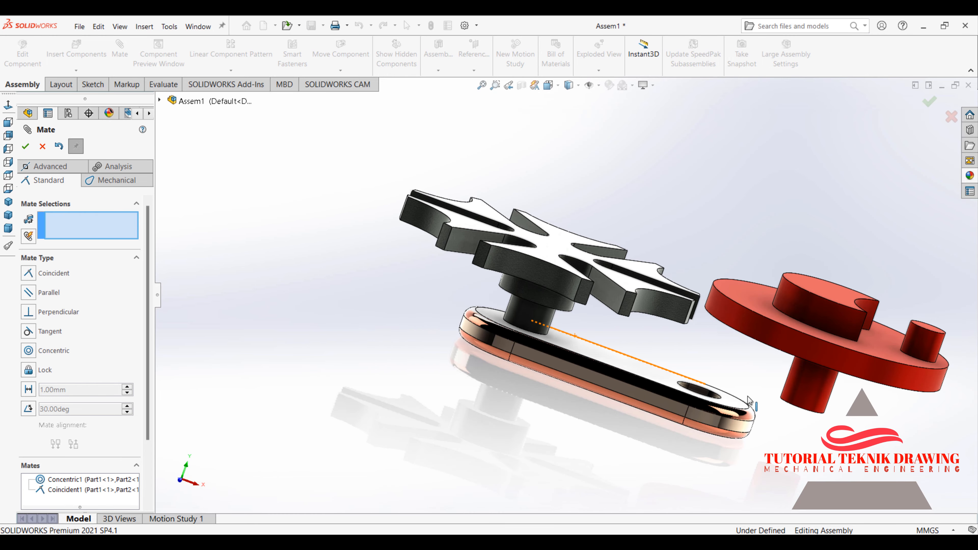
scroll(828, 414, down, 3)
click(787, 369)
middle_drag(627, 373, 614, 388)
click(615, 388)
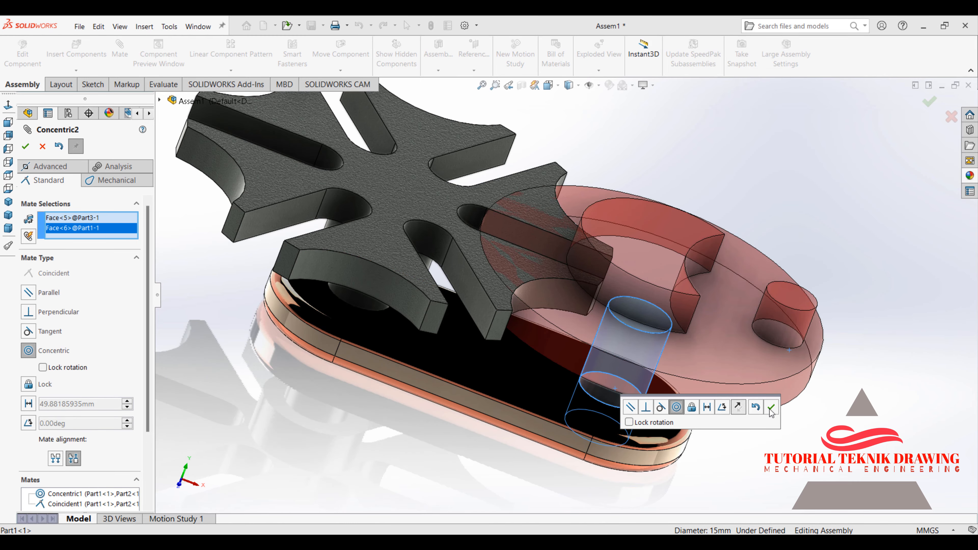
click(775, 412)
Add a coincident mate between the end face of the red disc's shaft and the link plate's underside, and finish mating.
middle_drag(581, 432, 487, 386)
click(487, 386)
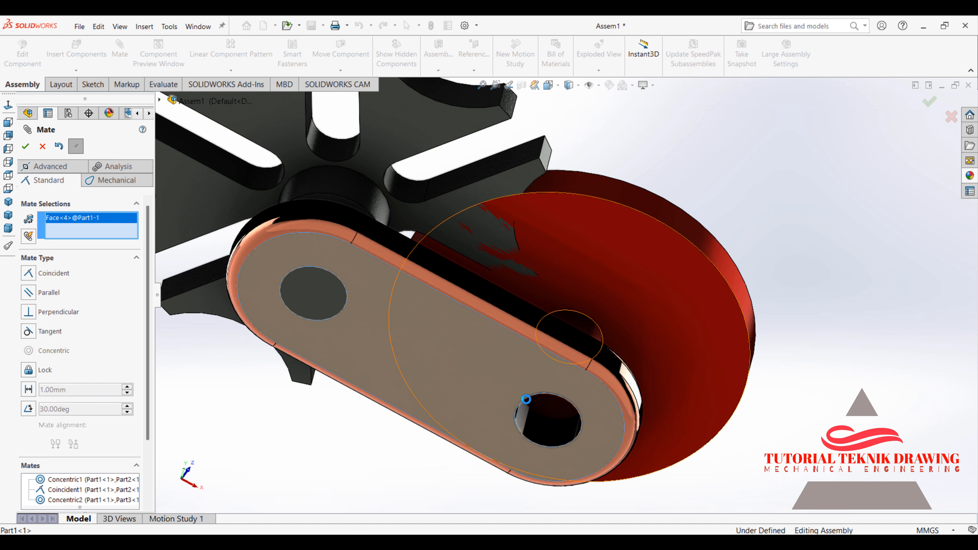
click(552, 412)
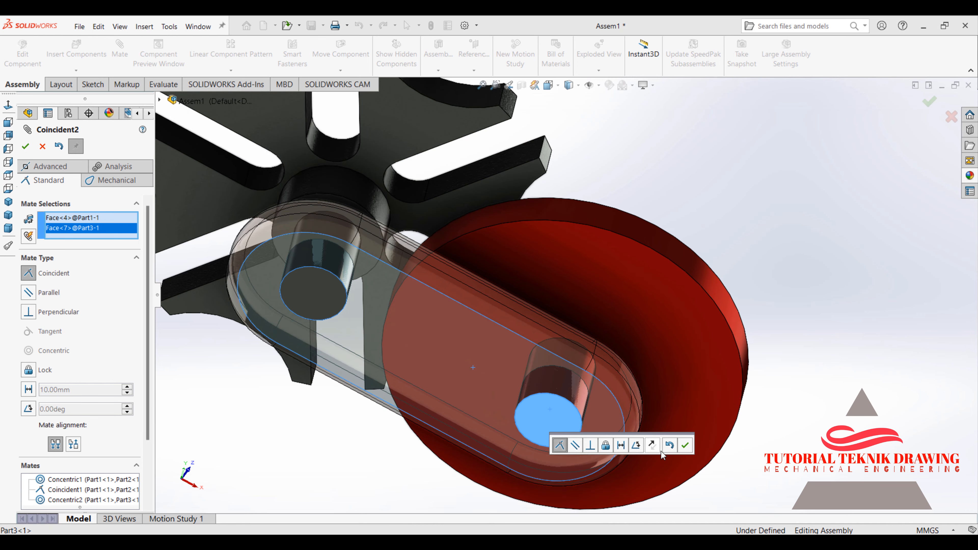
click(685, 446)
click(26, 147)
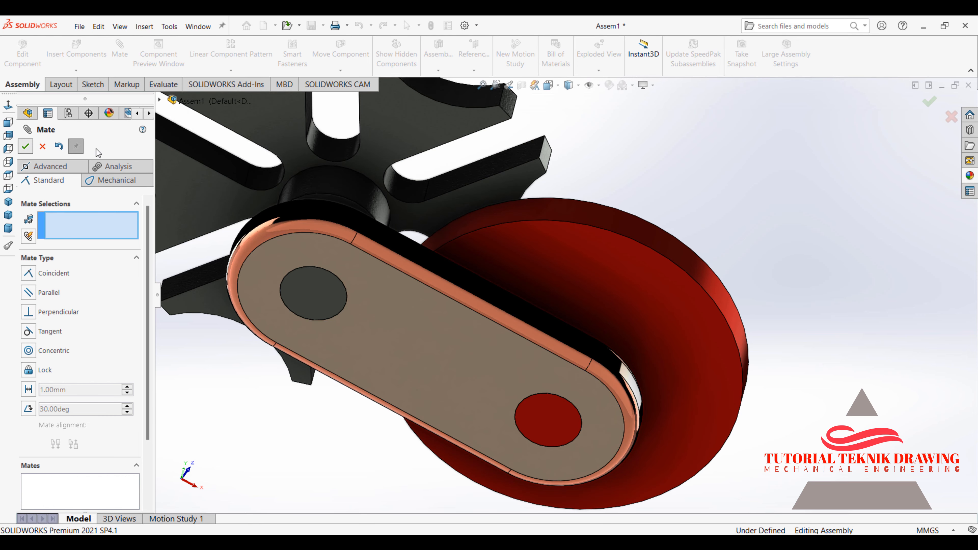
Turn the red disc and the slotted wheel on their shafts until the disc's pin sits at the mouth of a wheel slot.
click(9, 228)
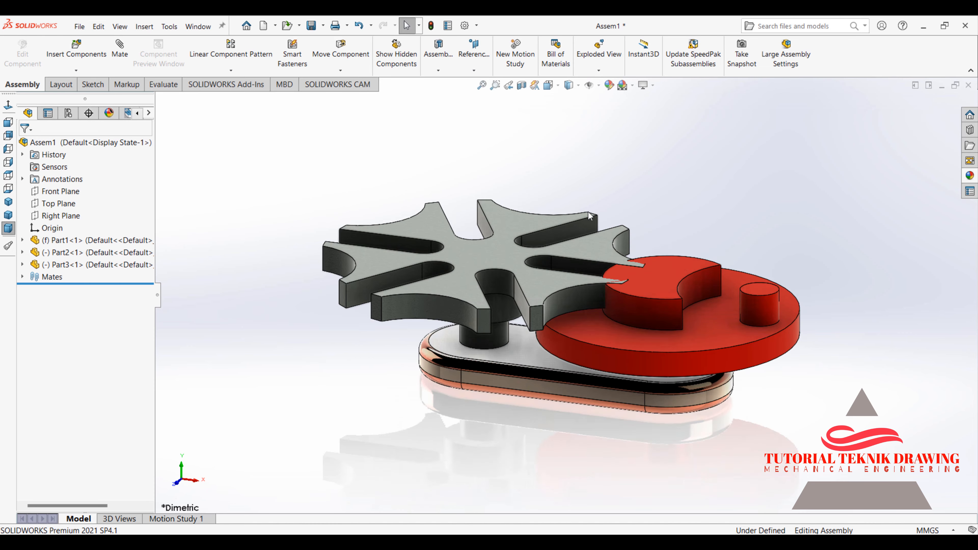
drag(675, 347, 618, 259)
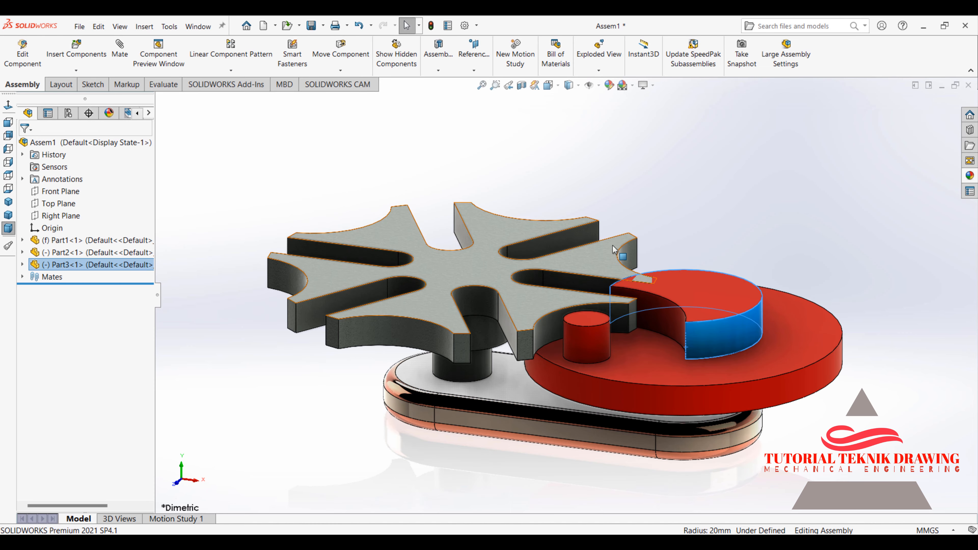
middle_drag(682, 245, 713, 247)
click(713, 247)
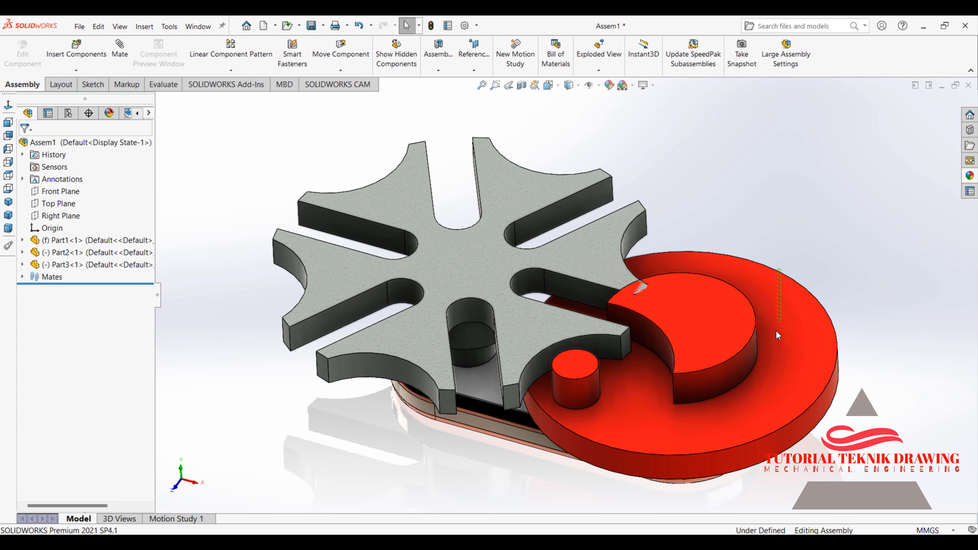
drag(777, 331, 603, 409)
click(867, 172)
click(515, 316)
drag(514, 316, 650, 138)
drag(797, 320, 774, 161)
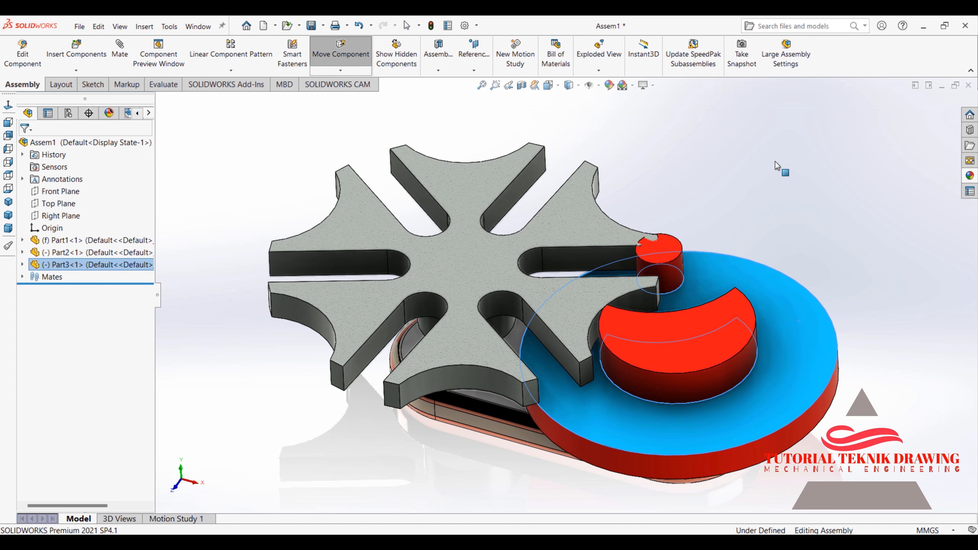
click(718, 233)
middle_drag(737, 144, 739, 159)
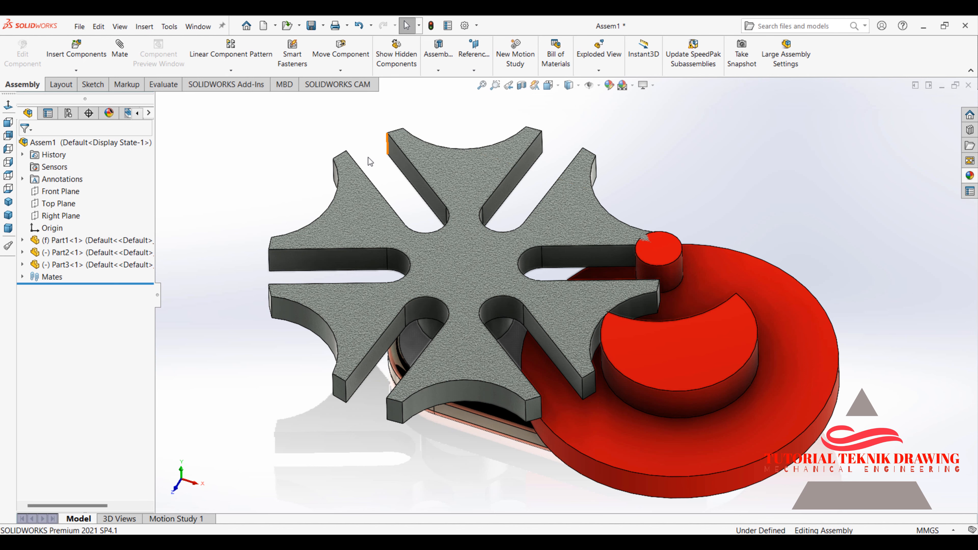
Fine-tune the slotted wheel's and red disc's angles in the top view so the pin lines up with the slot.
click(9, 122)
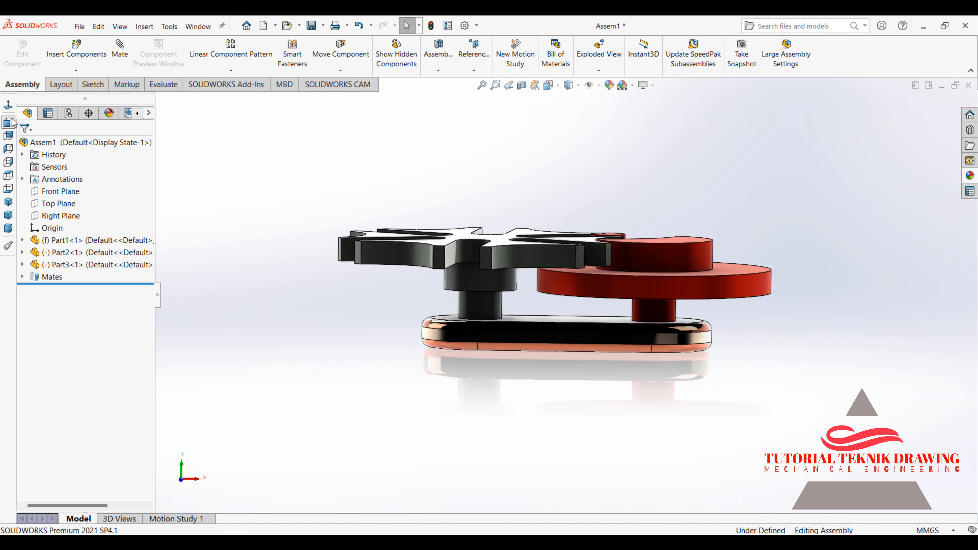
click(8, 149)
click(8, 162)
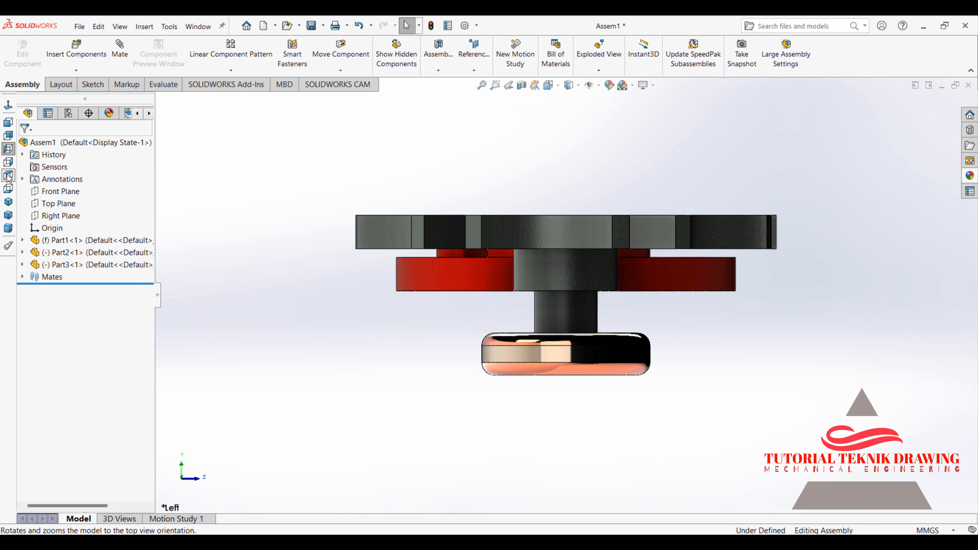
click(8, 175)
scroll(725, 365, down, 2)
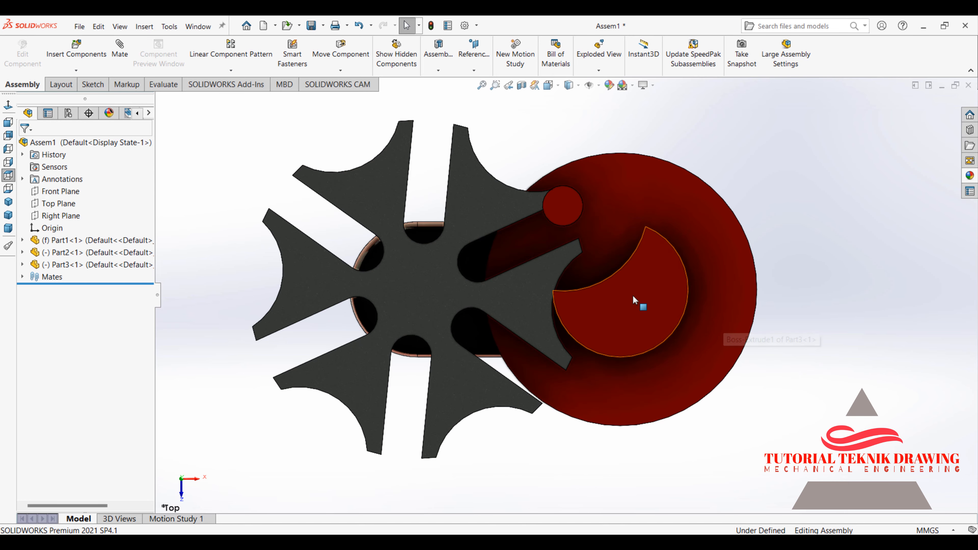
mouse_move(633, 296)
mouse_down()
mouse_move(632, 307)
mouse_move(636, 289)
mouse_move(638, 296)
mouse_up()
scroll(630, 285, down, 1)
drag(511, 266, 508, 255)
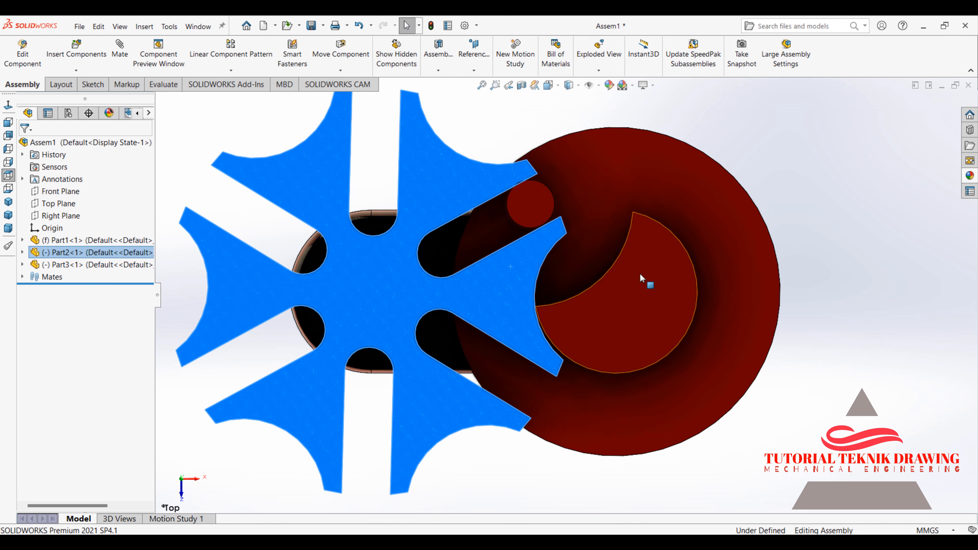
click(548, 120)
scroll(542, 169, down, 1)
scroll(568, 382, down, 2)
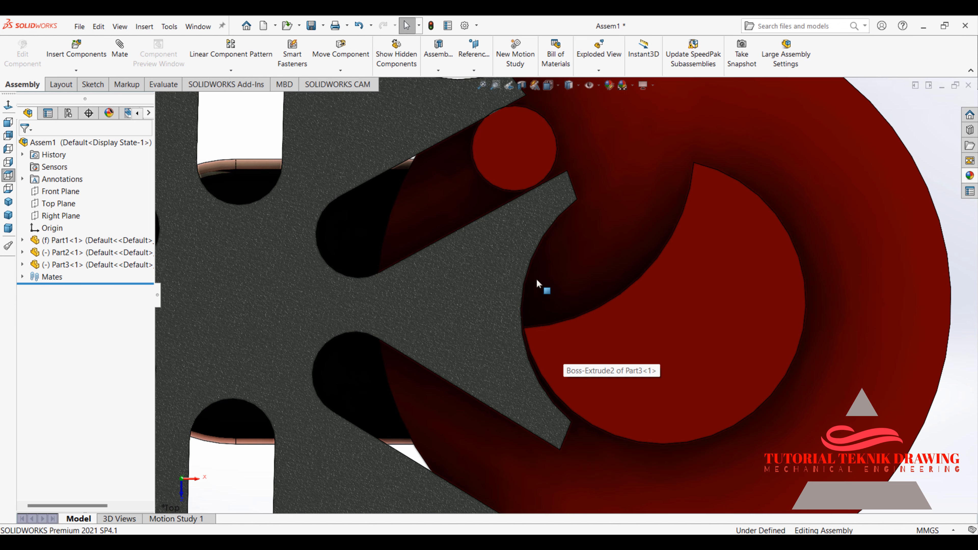
drag(517, 214, 517, 218)
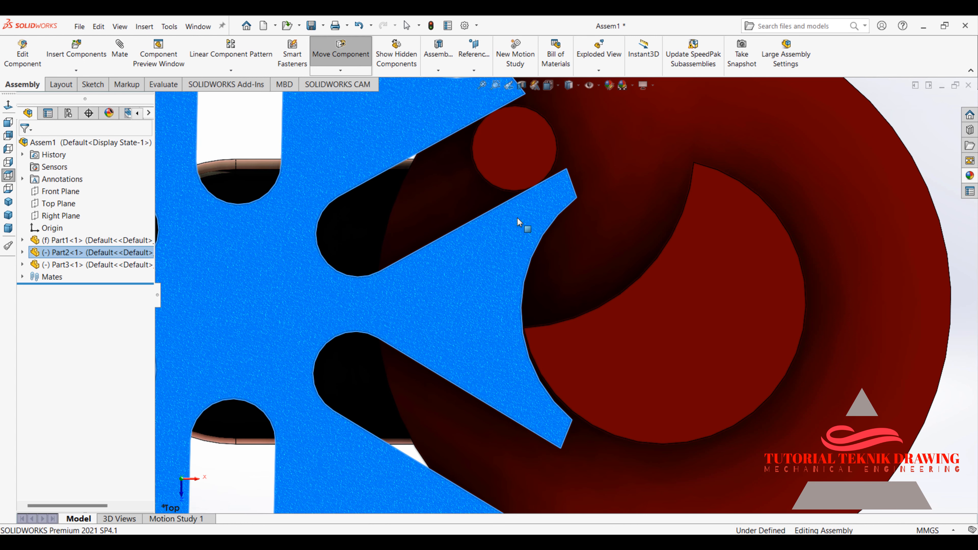
Turn the disc's crescent boss with its round side toward the wheel and align the wheel's concave edge with it.
click(610, 351)
drag(609, 351, 544, 235)
key(Escape)
click(494, 296)
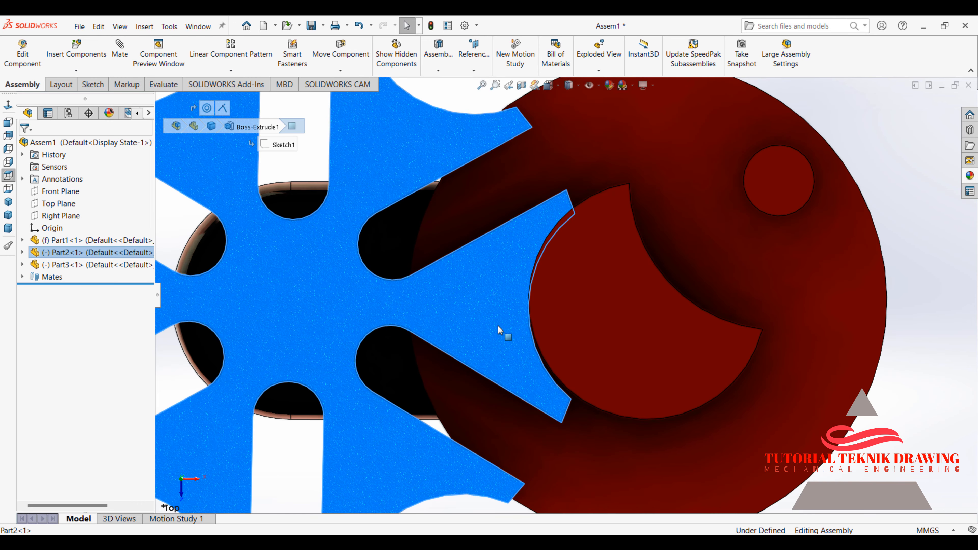
drag(512, 354, 521, 352)
Turn the red disc until its pin is at the wheel's slot opening, and return to the dimetric view.
click(670, 351)
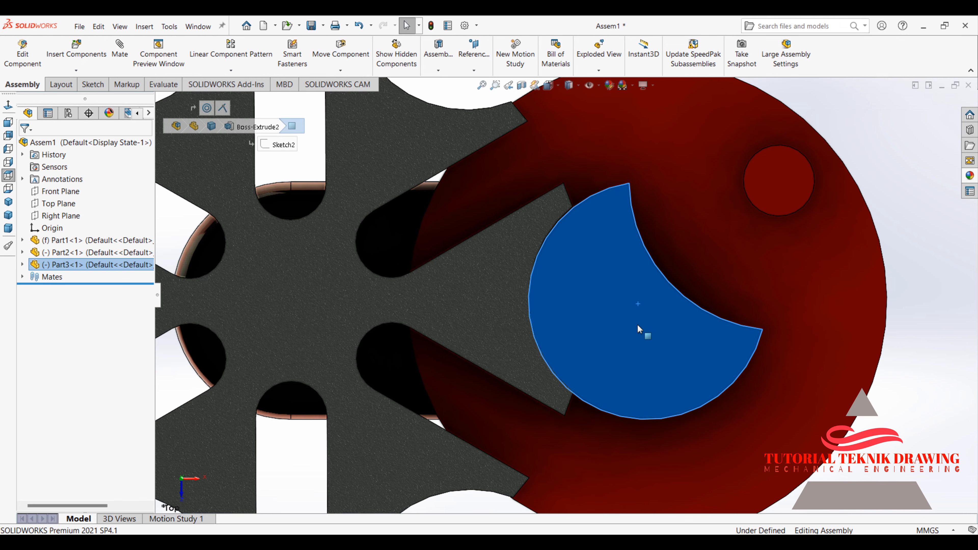
drag(639, 304, 653, 351)
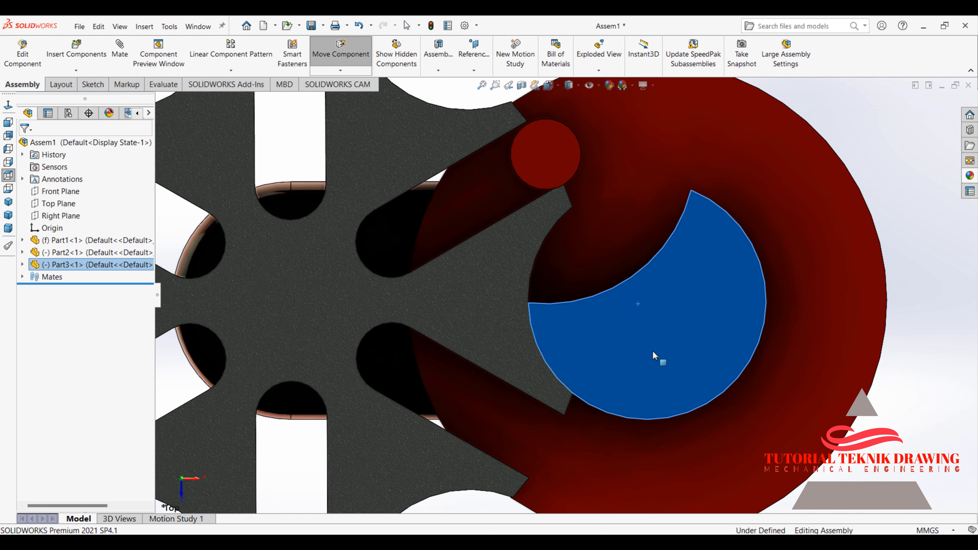
key(Escape)
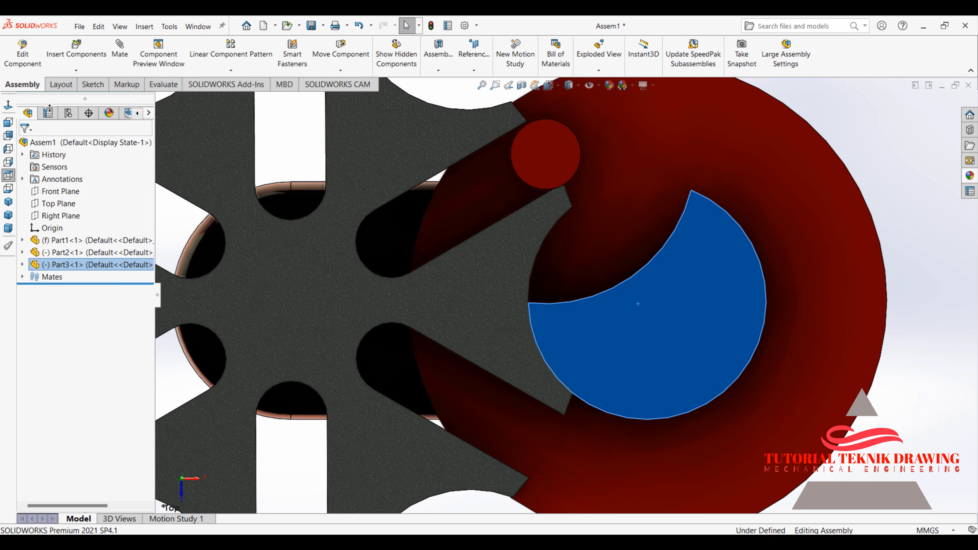
scroll(729, 315, up, 4)
click(8, 228)
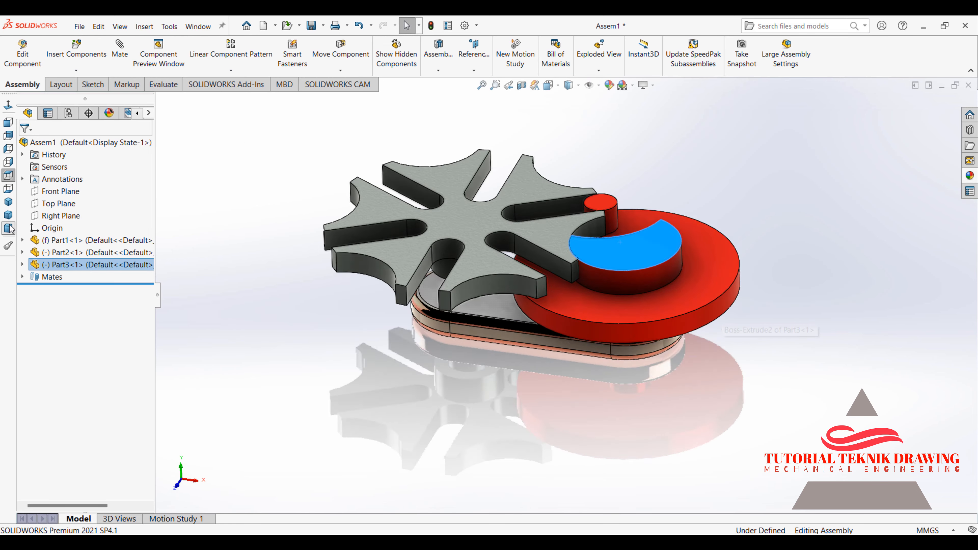
click(789, 198)
scroll(742, 273, down, 1)
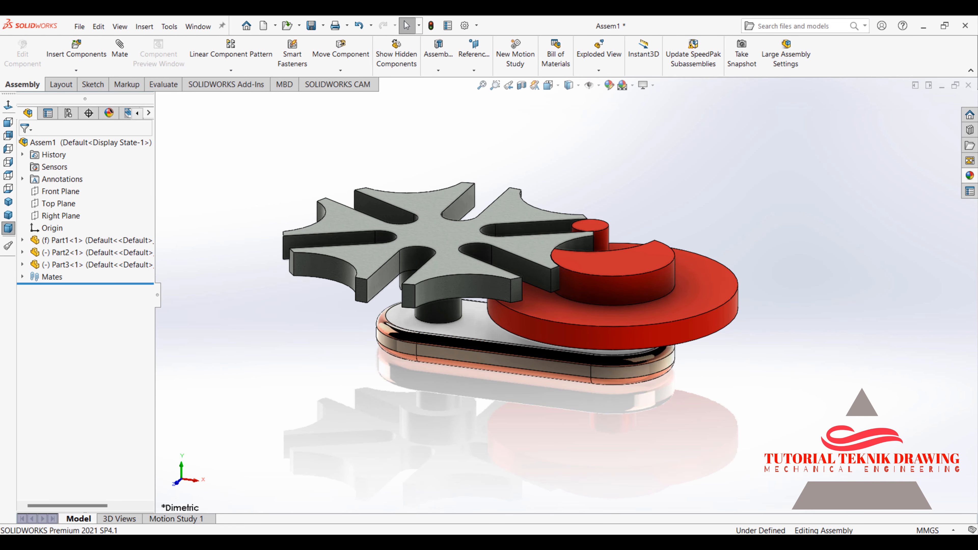
Open Motion Study 1 and set the Basic Motion geometry accuracy and 3D contact resolution to High.
click(169, 519)
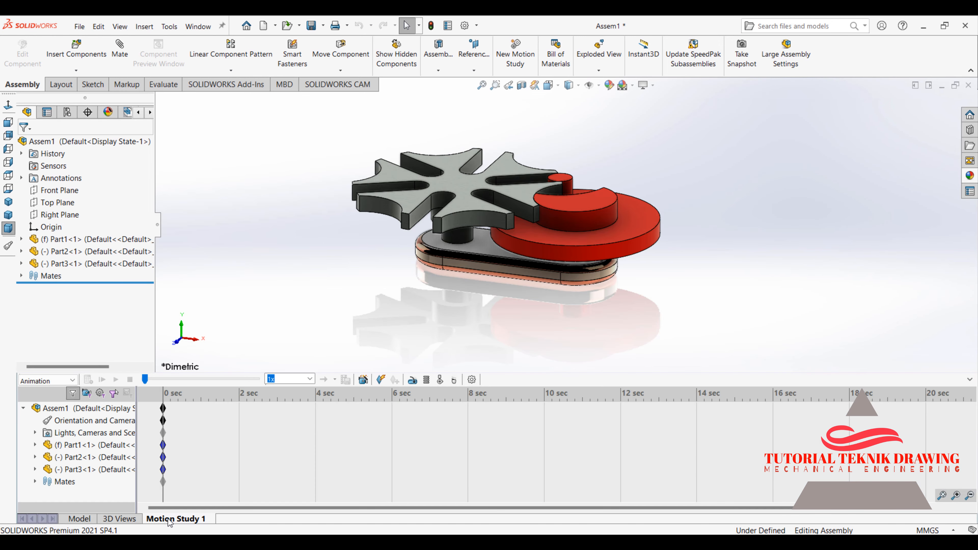
scroll(572, 241, down, 4)
middle_drag(573, 242, 645, 165)
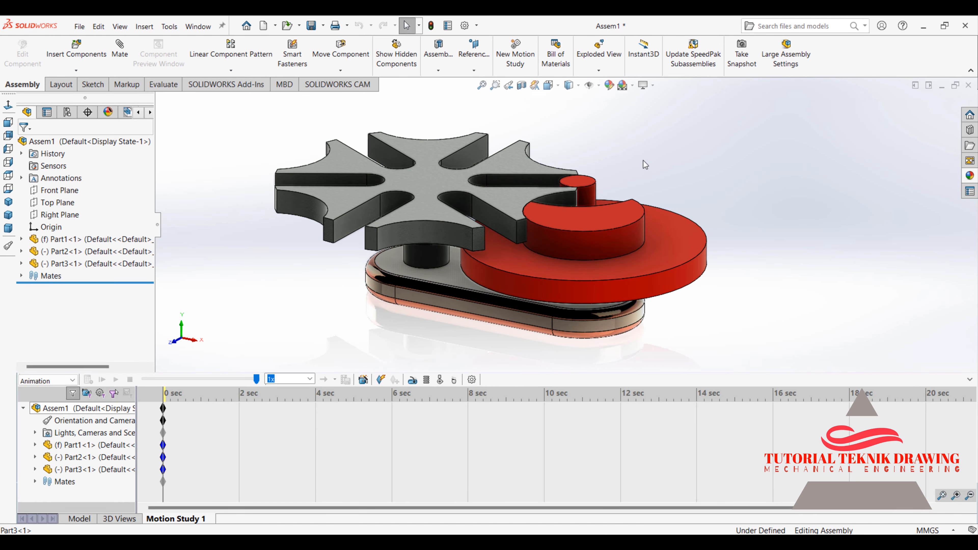
click(474, 380)
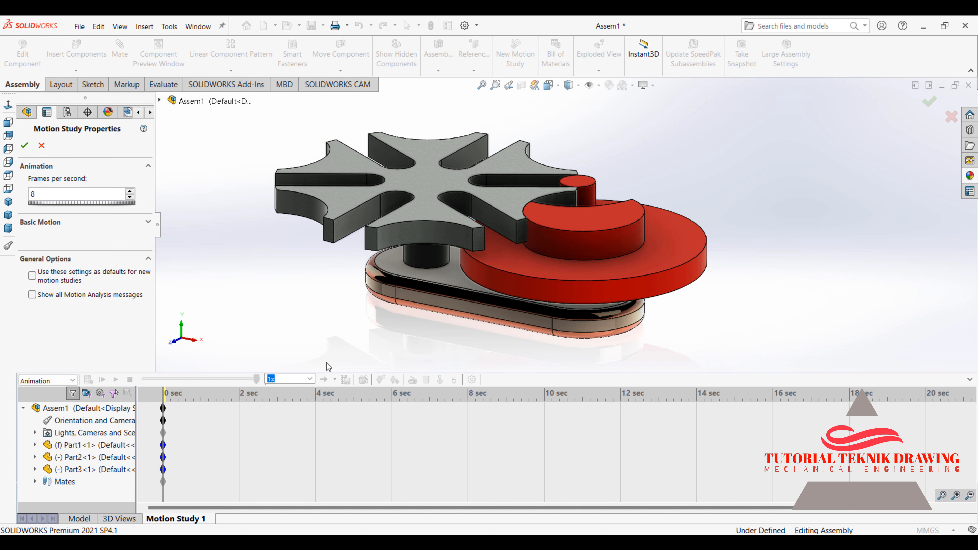
click(106, 228)
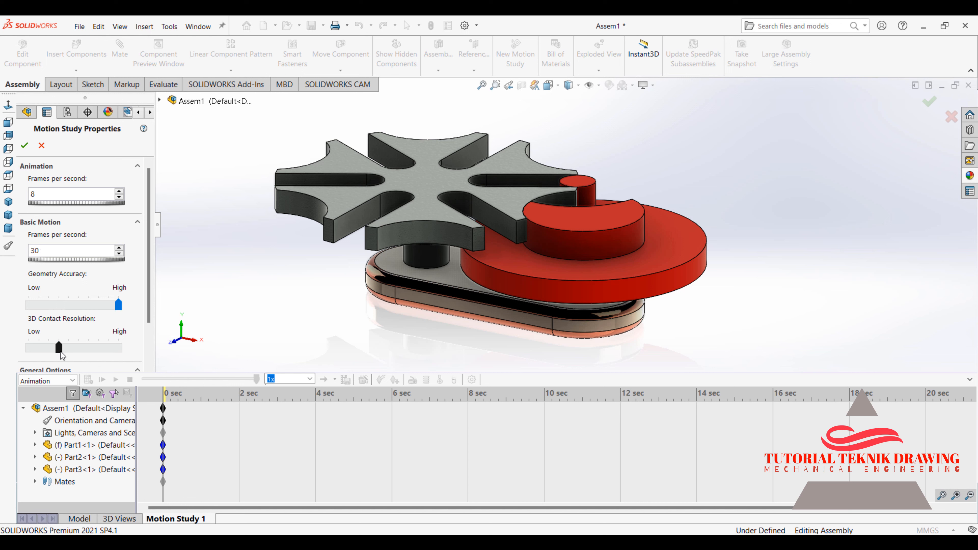
scroll(151, 296, down, 3)
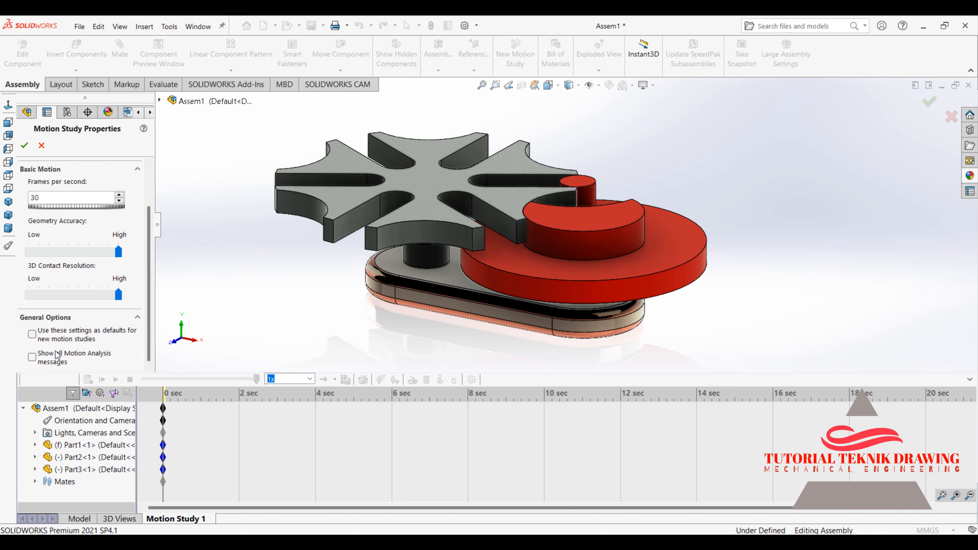
click(24, 146)
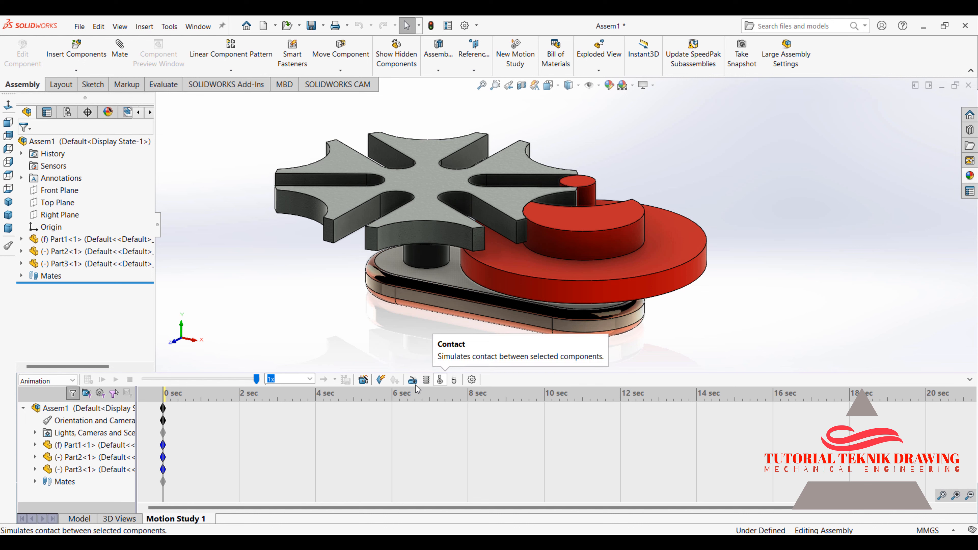
Set the study type to Basic Motion and add a solid-body contact between the red disc and the slotted wheel.
click(53, 384)
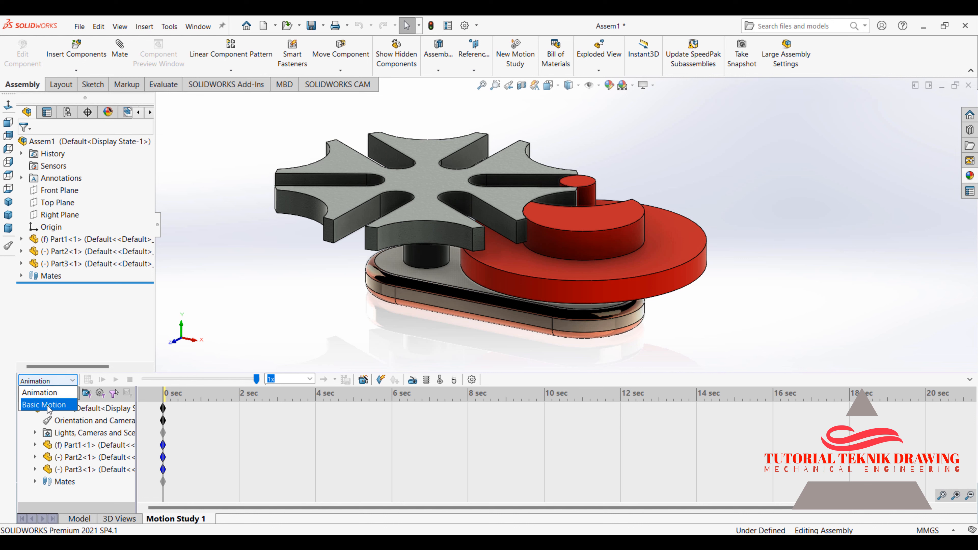
click(58, 405)
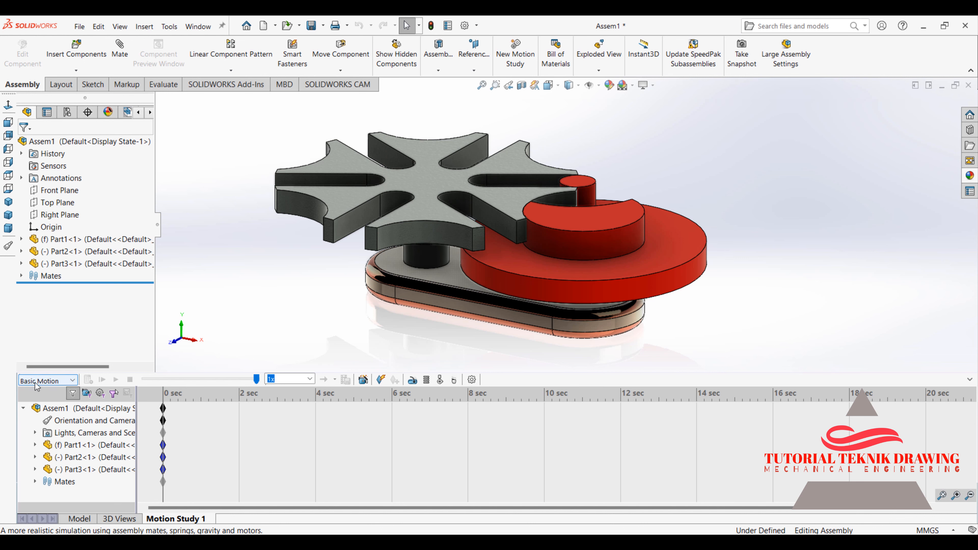
click(440, 383)
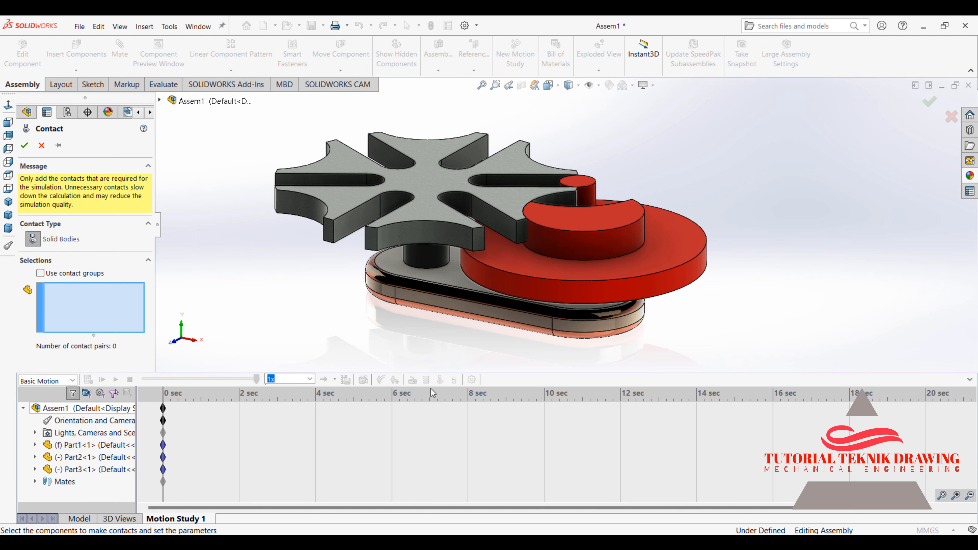
click(520, 271)
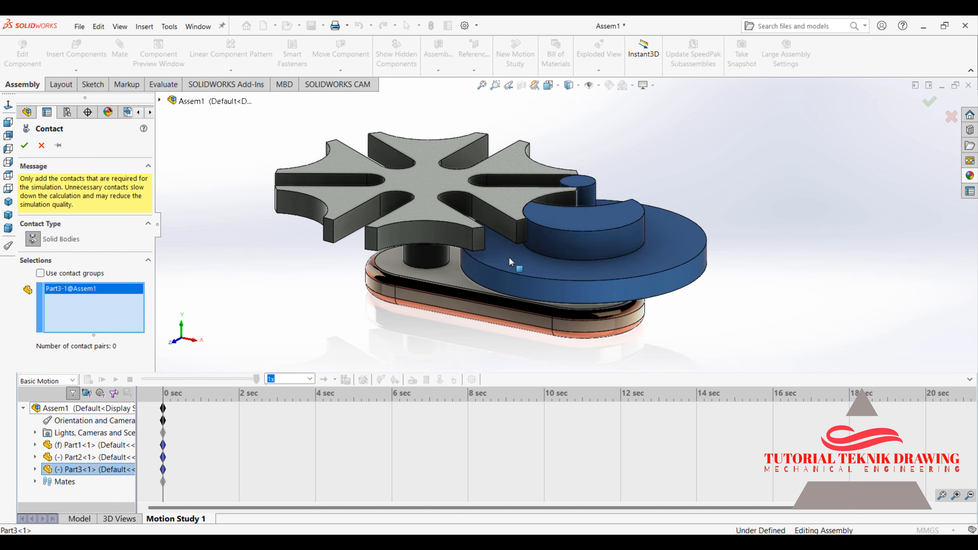
click(428, 223)
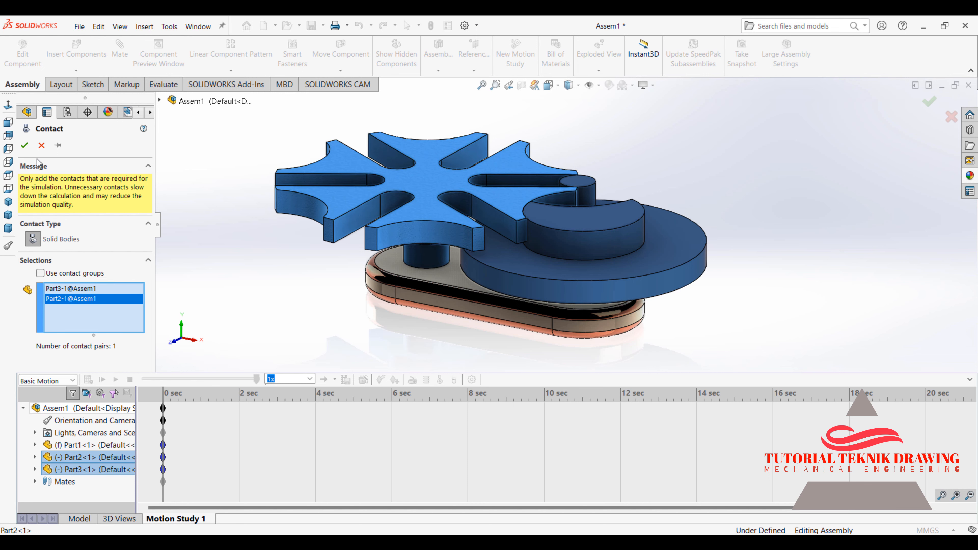
click(24, 146)
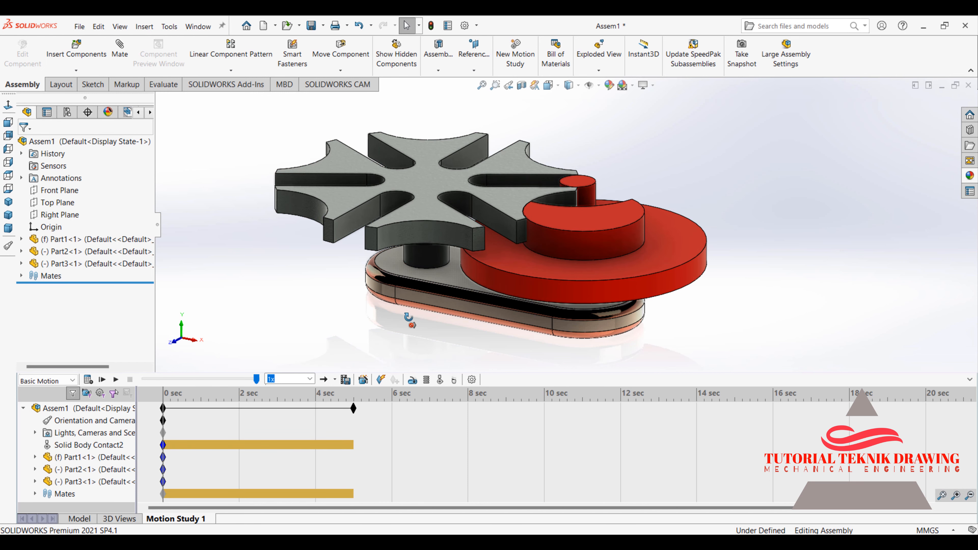
Add a constant-speed 50 RPM rotary motor on the round face of the disc's crescent boss, with reversed direction, relative to the base Part1.
middle_drag(408, 318, 409, 328)
click(413, 382)
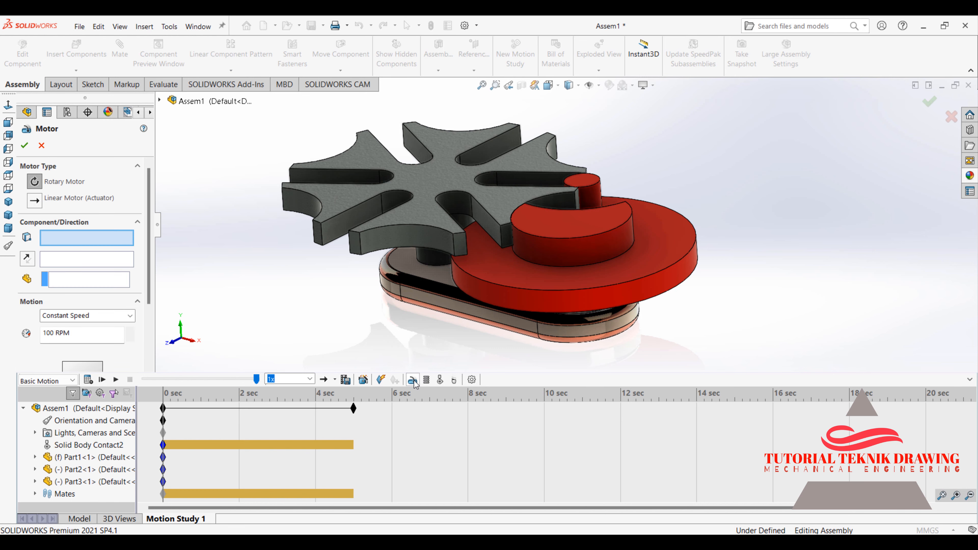
click(598, 252)
middle_drag(610, 230, 544, 284)
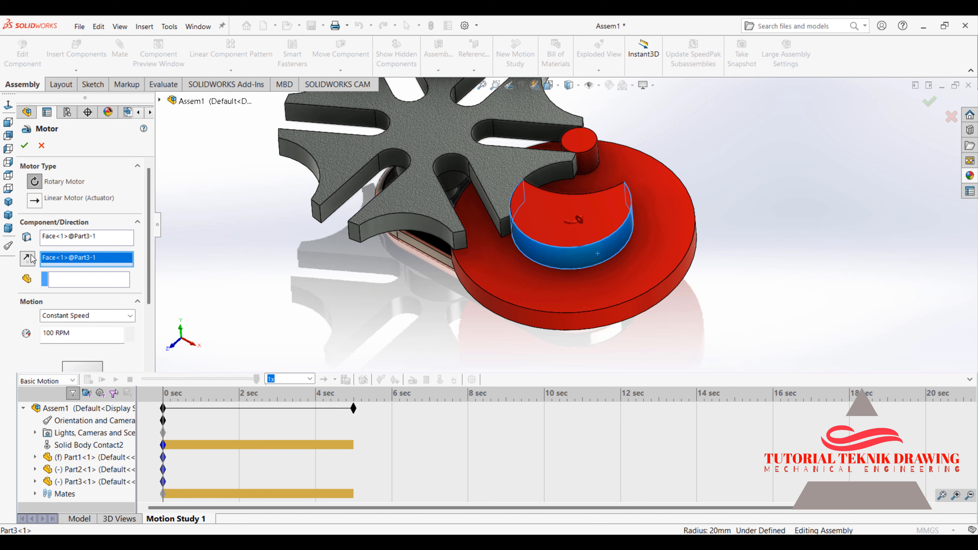
click(86, 285)
middle_drag(352, 255, 389, 265)
click(389, 267)
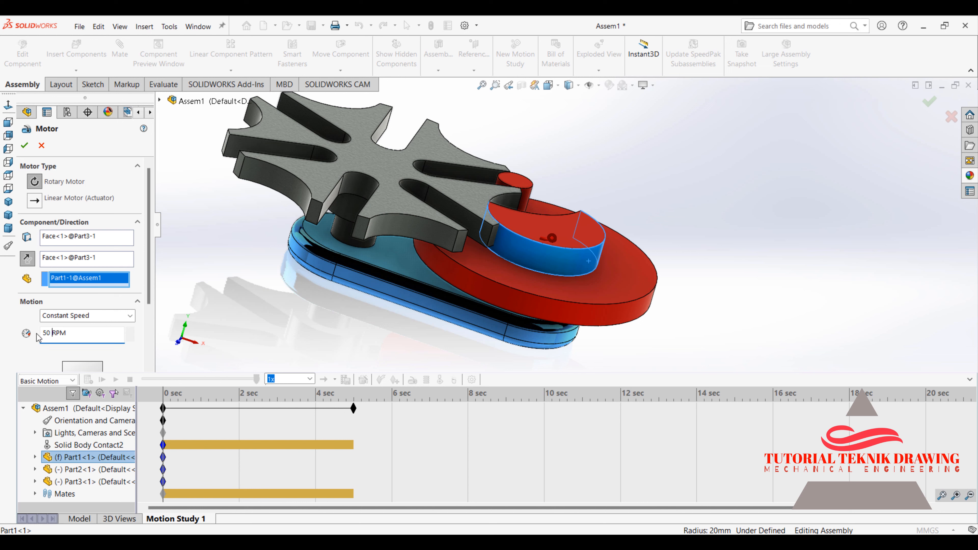
click(26, 148)
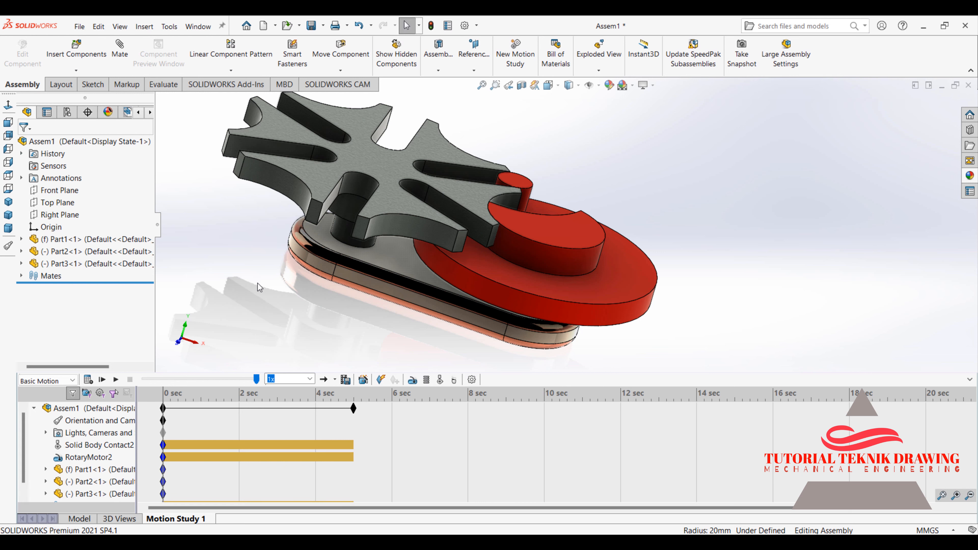
Calculate the motion study, extend its end time to 8 seconds and recalculate it over the longer duration.
click(88, 380)
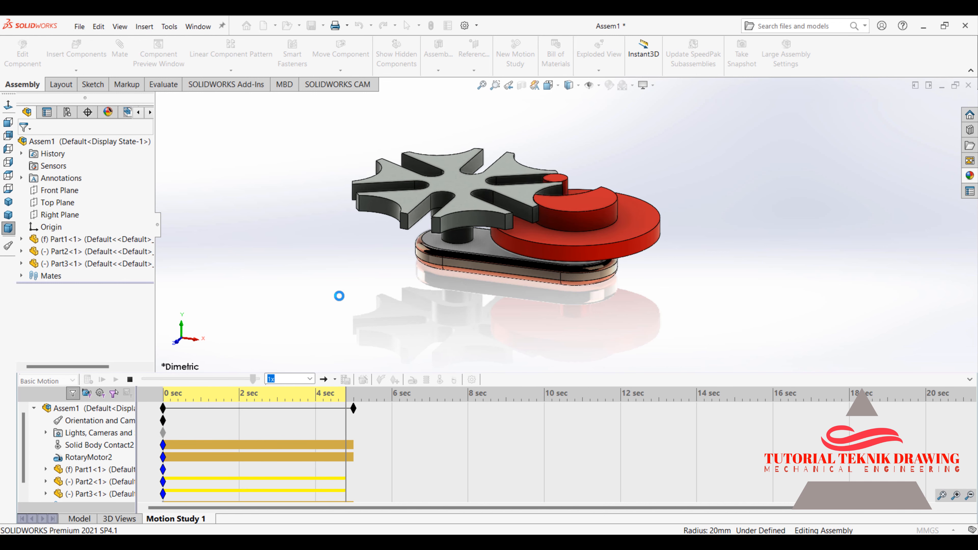
click(305, 418)
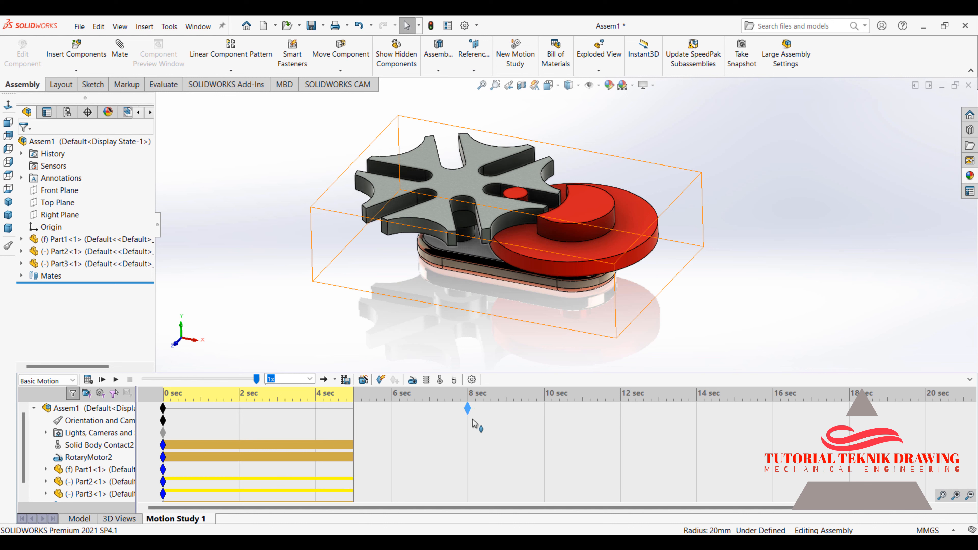
drag(473, 419, 469, 419)
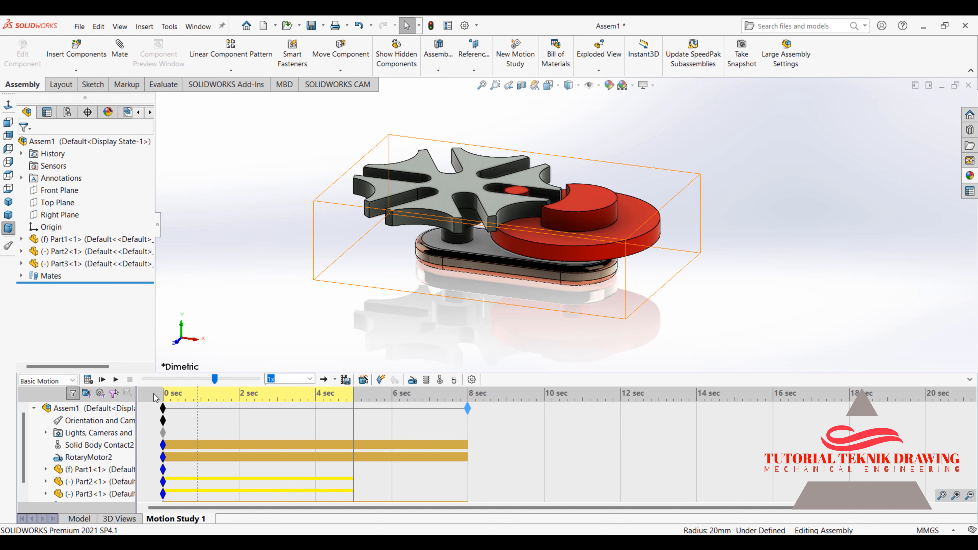
click(92, 380)
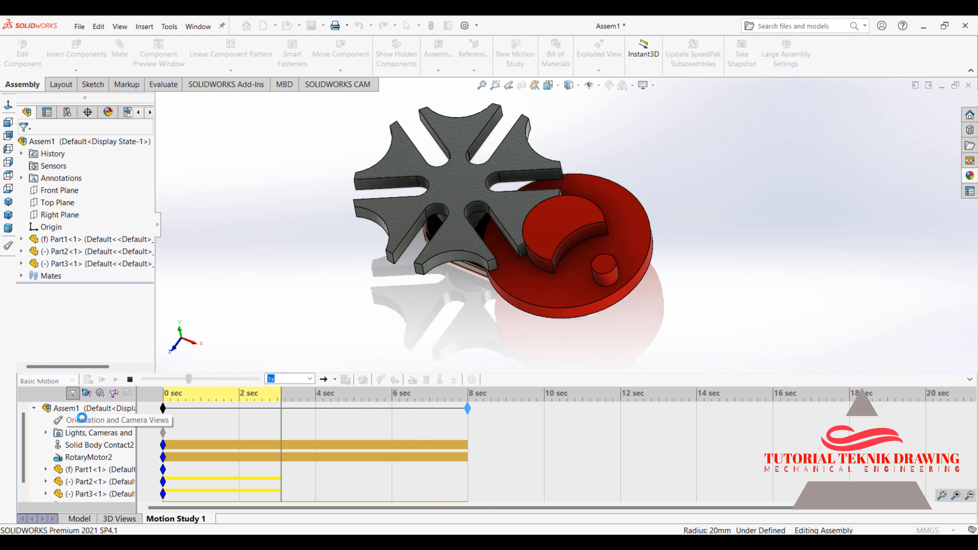
scroll(530, 205, down, 3)
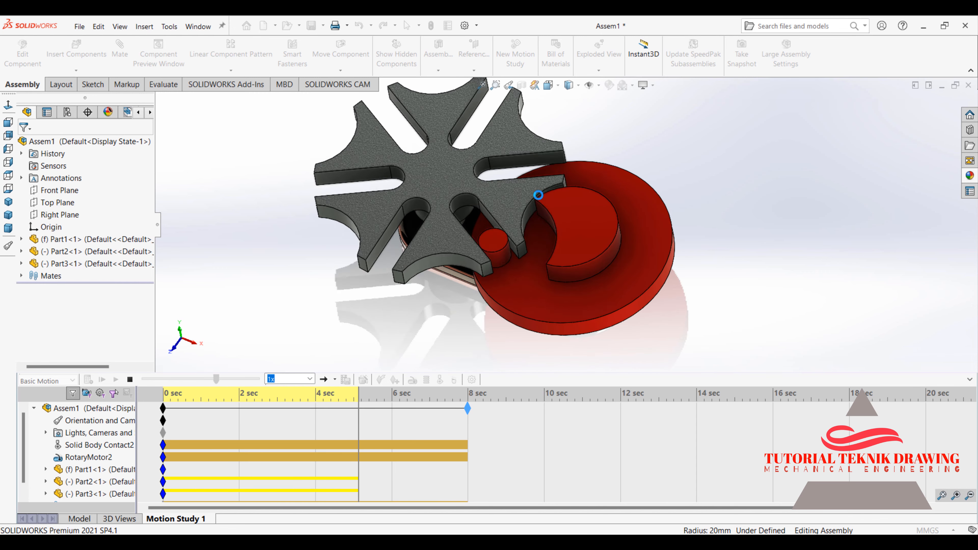
scroll(530, 205, up, 3)
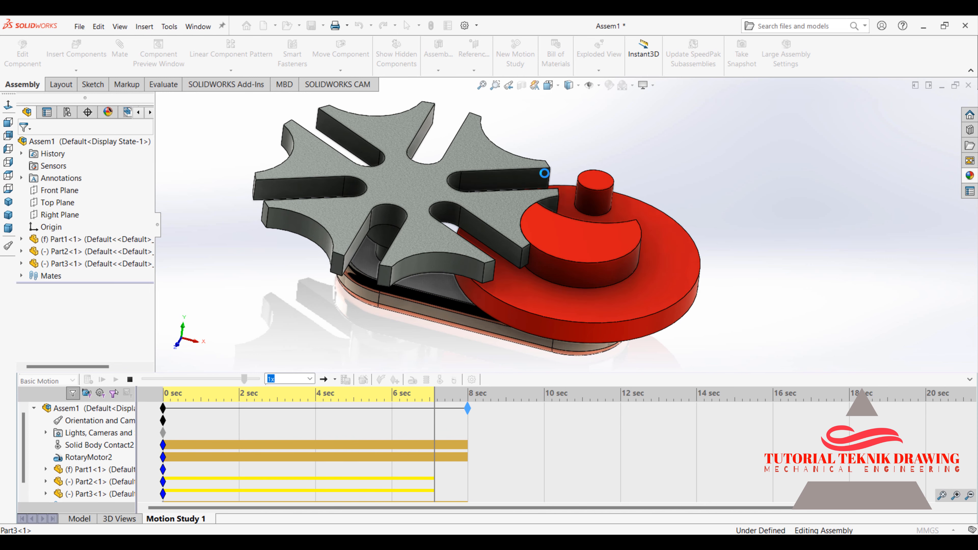
Disable view key playback for the motion study's Orientation and Camera Views.
right_click(107, 425)
click(169, 430)
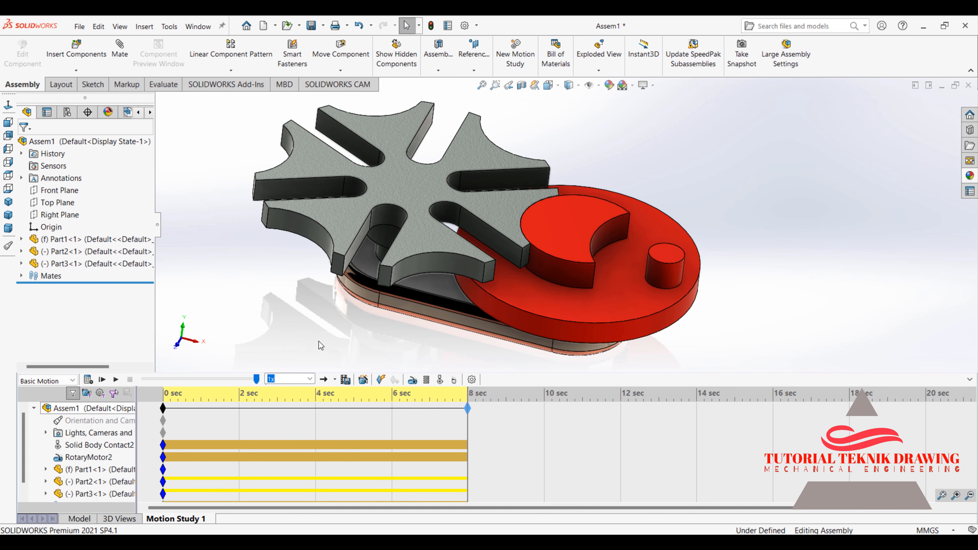
middle_drag(511, 275, 505, 247)
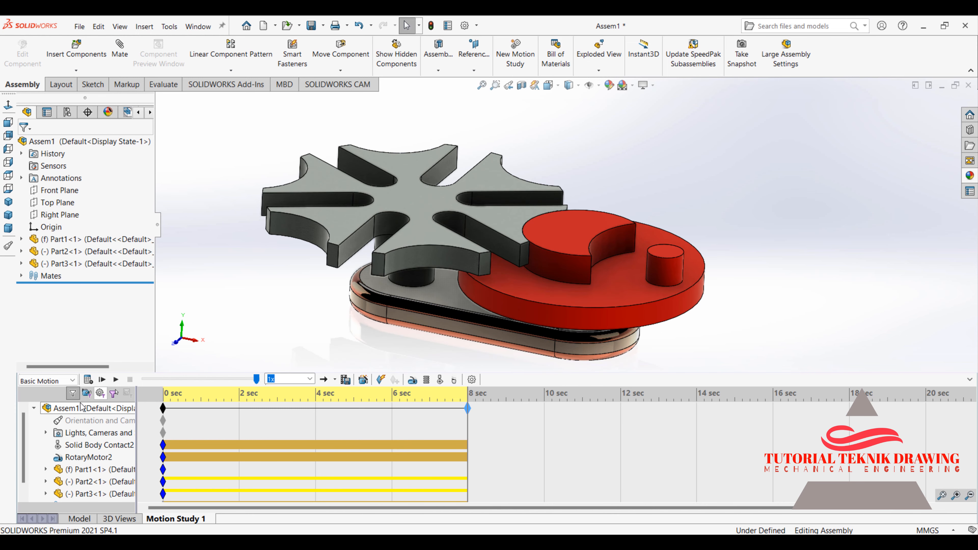
Set the playback mode to Reciprocate and play the motion study from the start.
click(334, 378)
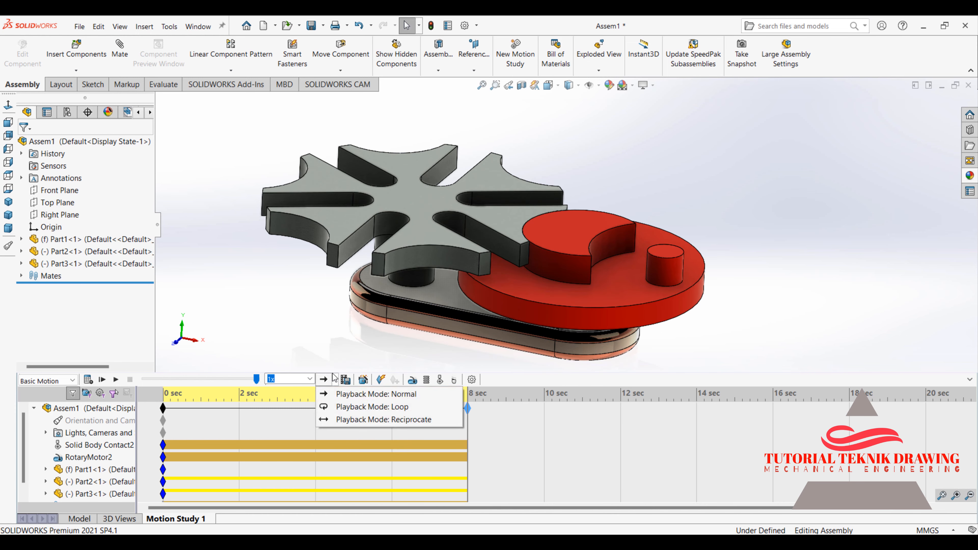
click(345, 420)
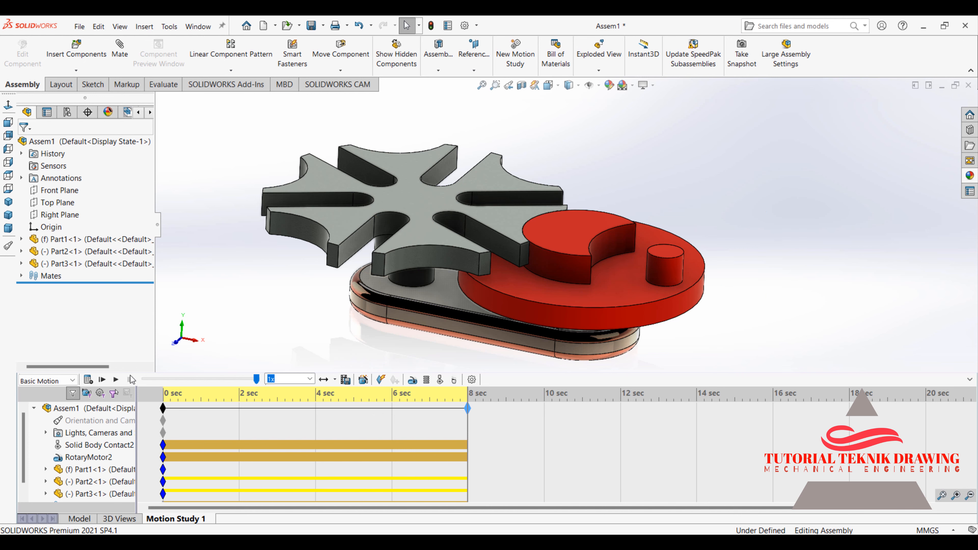
click(103, 381)
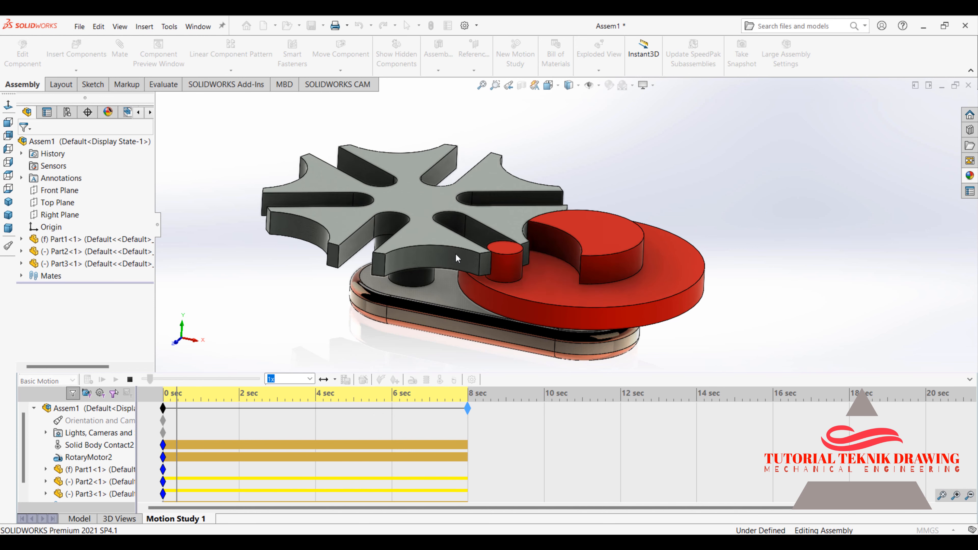